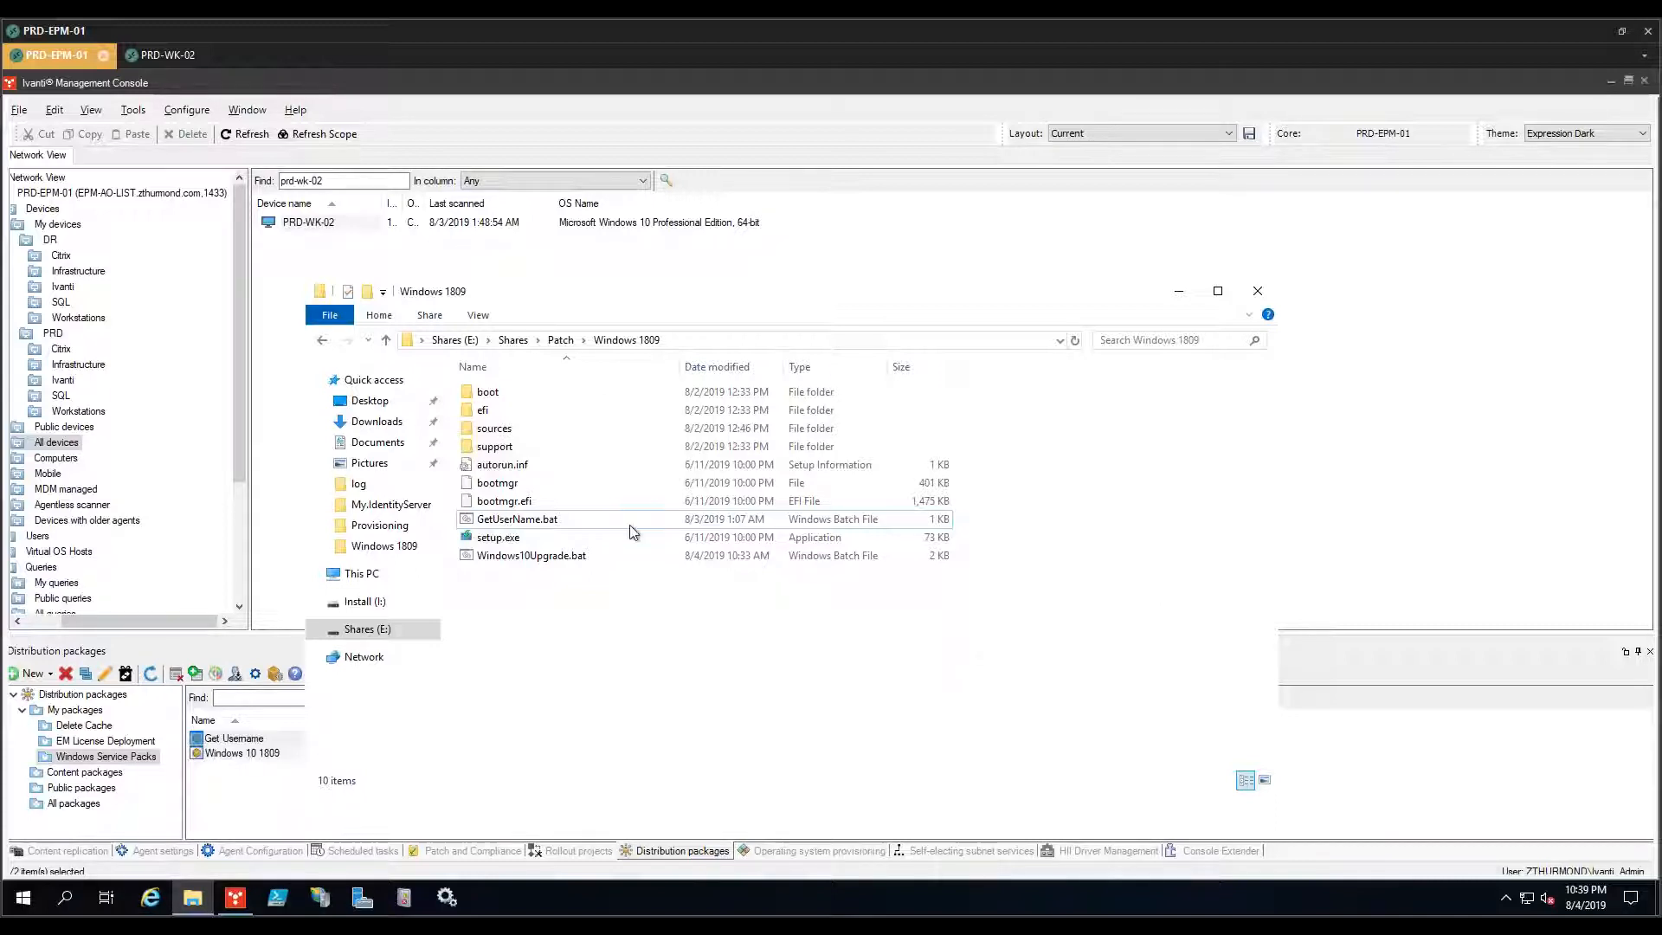
Point out the two batch files in the Windows 1809 folder, check the folder's size in its properties, and minimize the file window
click(702, 557)
ctrl+click(703, 523)
click(738, 625)
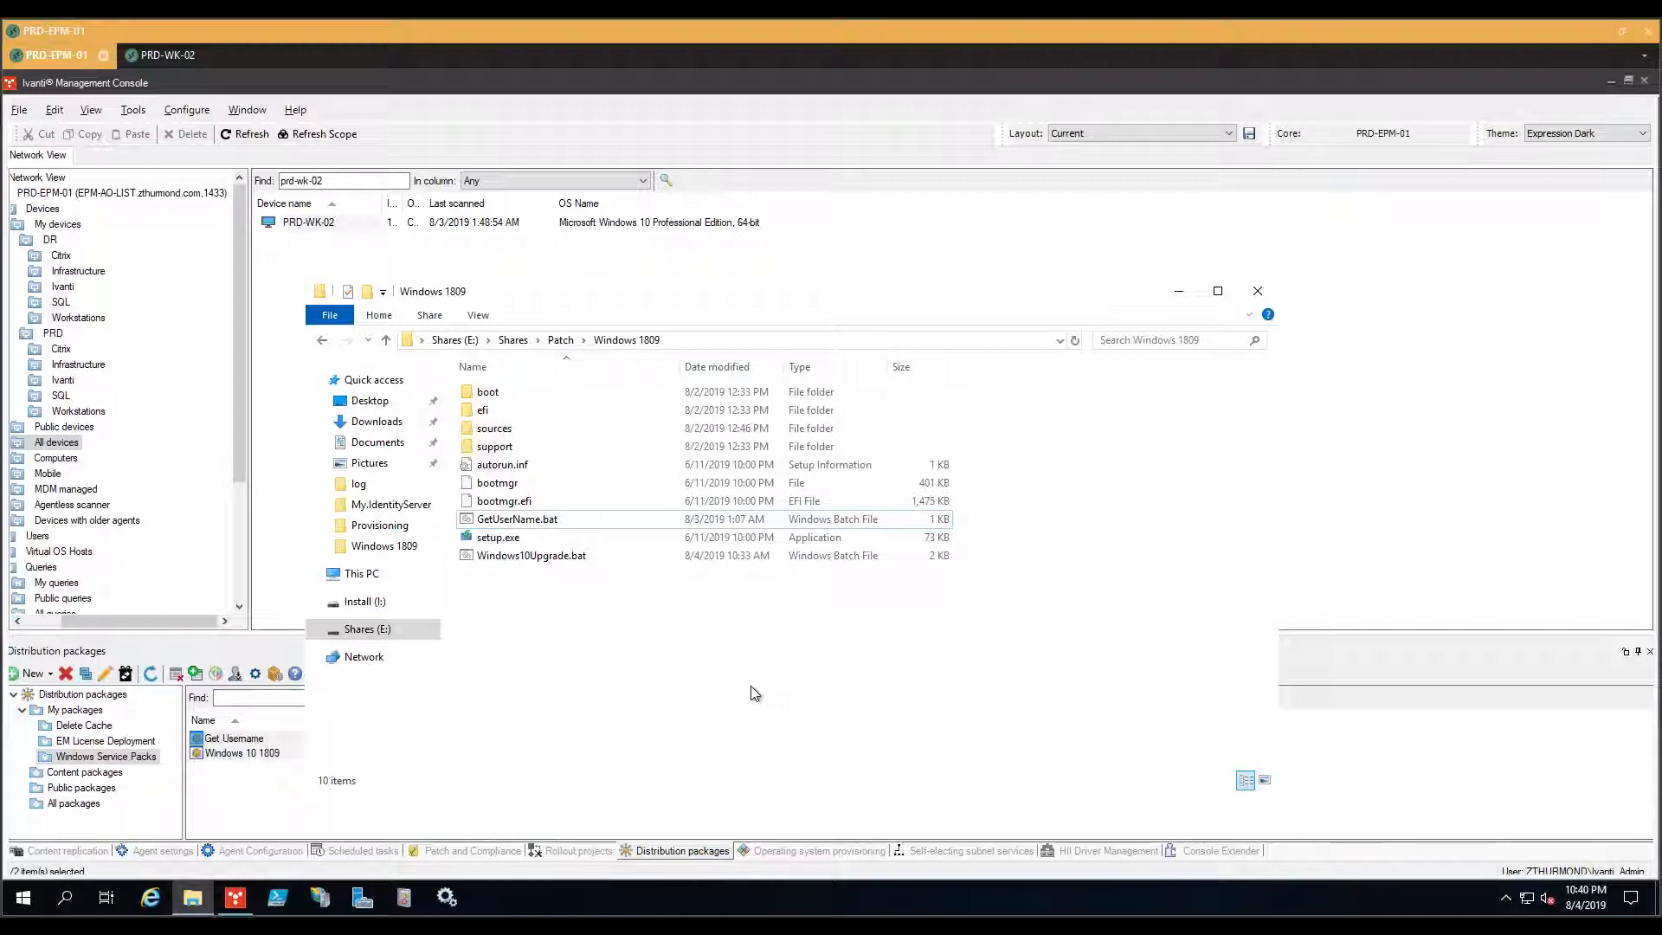
right_click(567, 608)
click(514, 823)
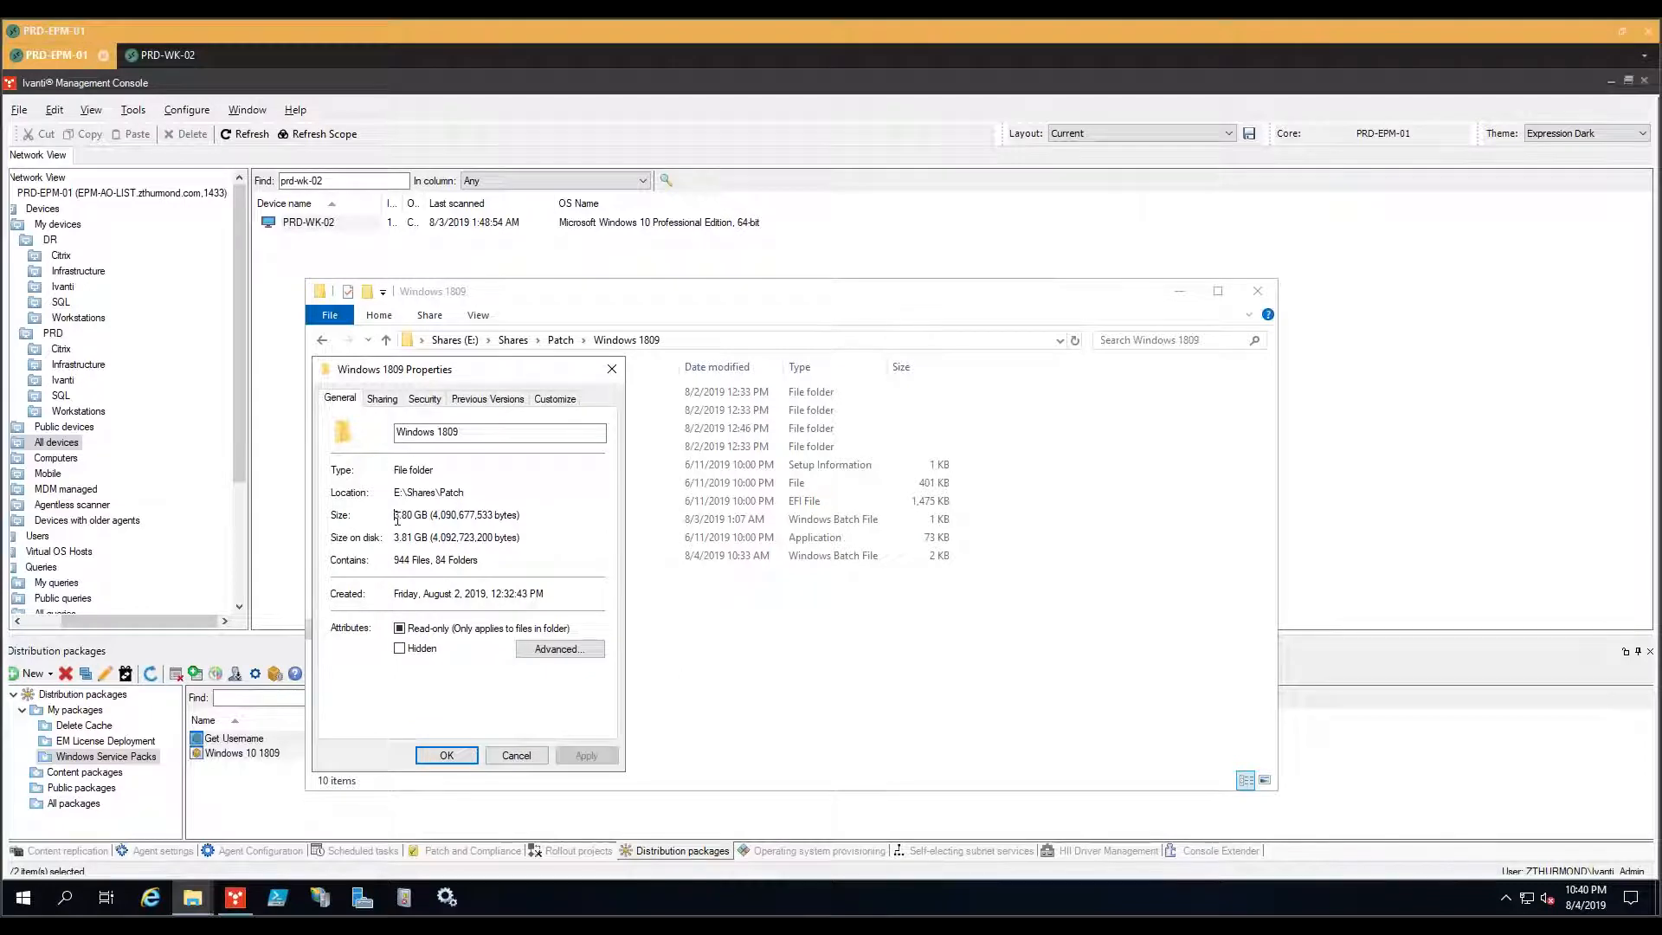
click(612, 370)
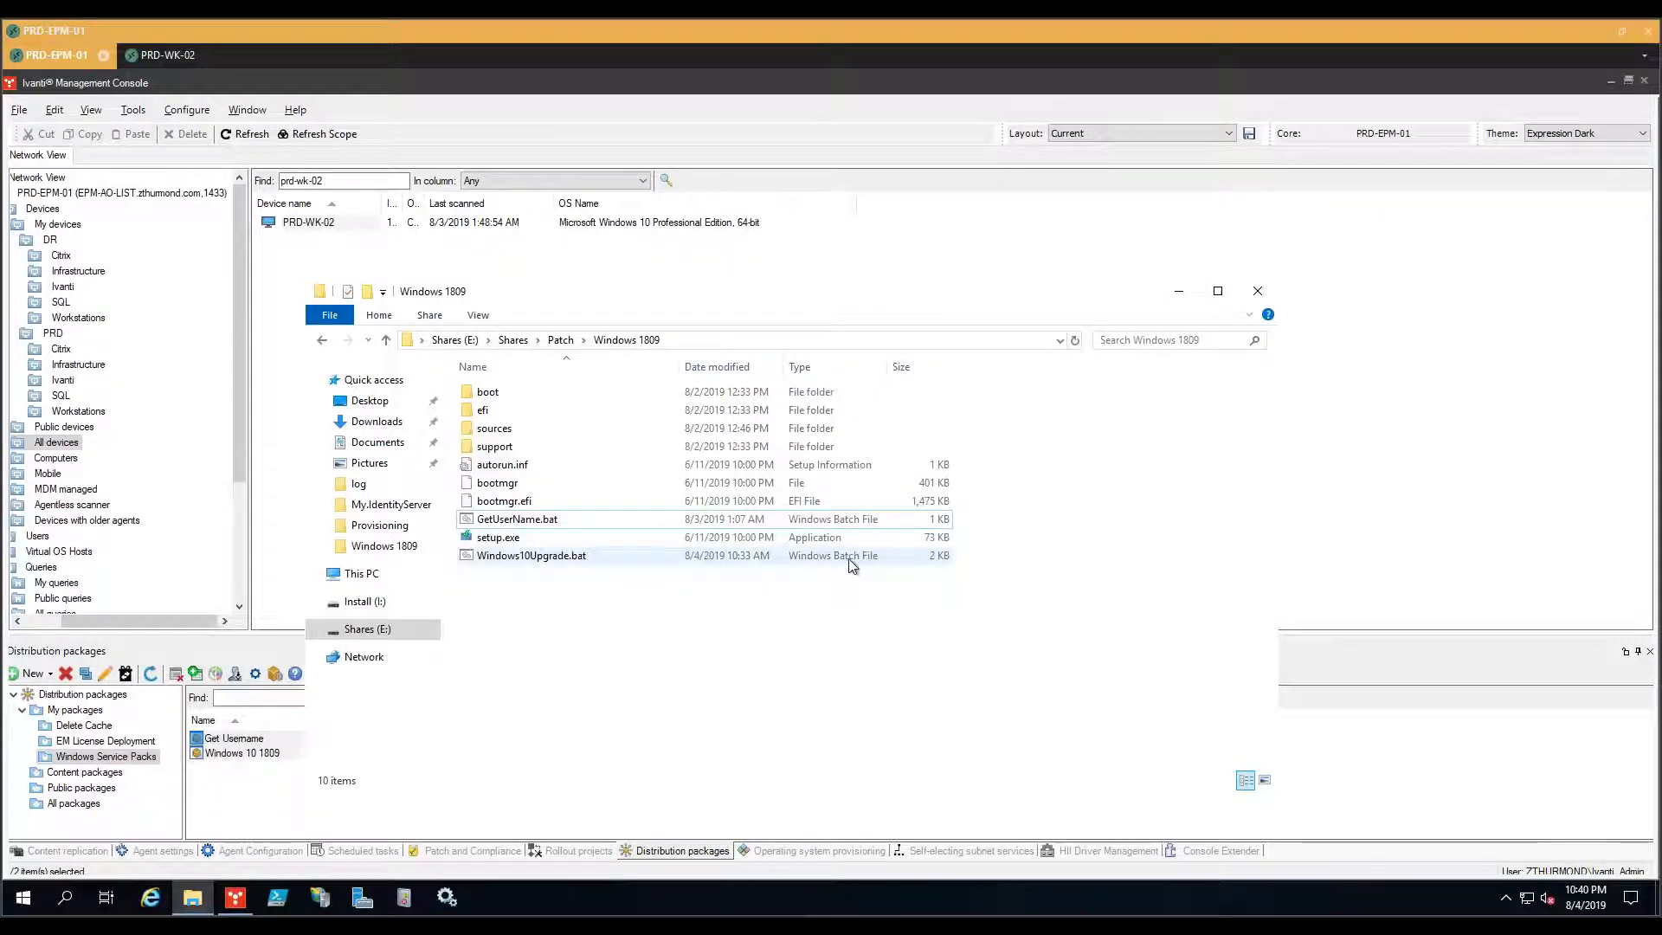
click(1178, 291)
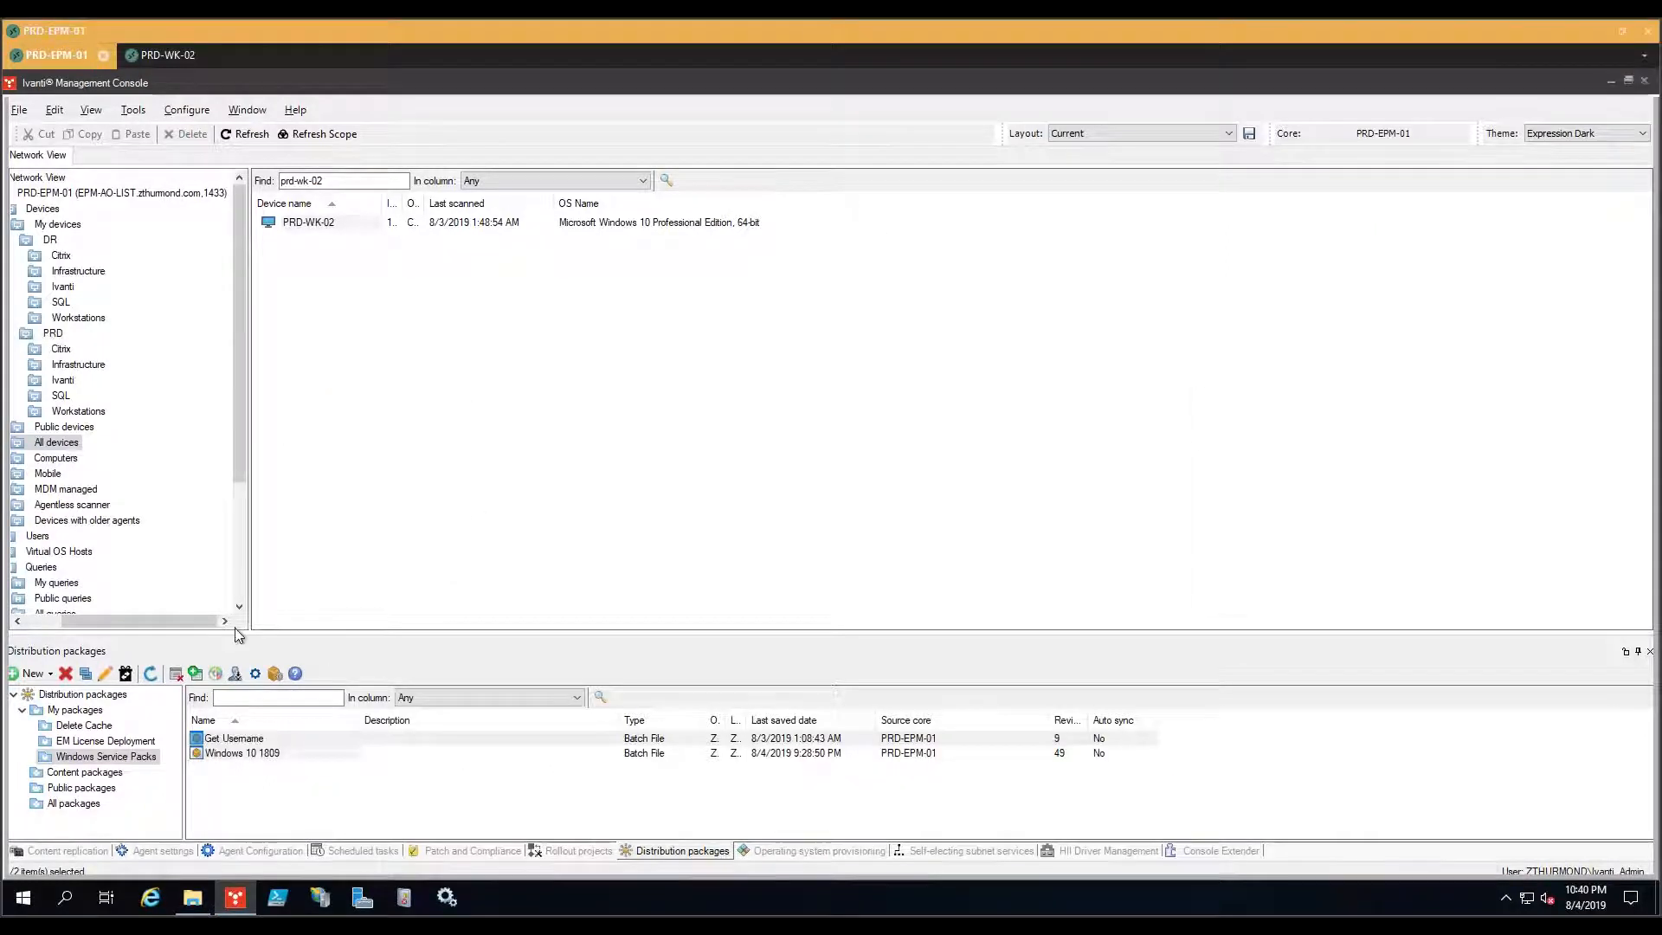
Open the properties of the Get Username package and inspect the path of its primary file
right_click(237, 741)
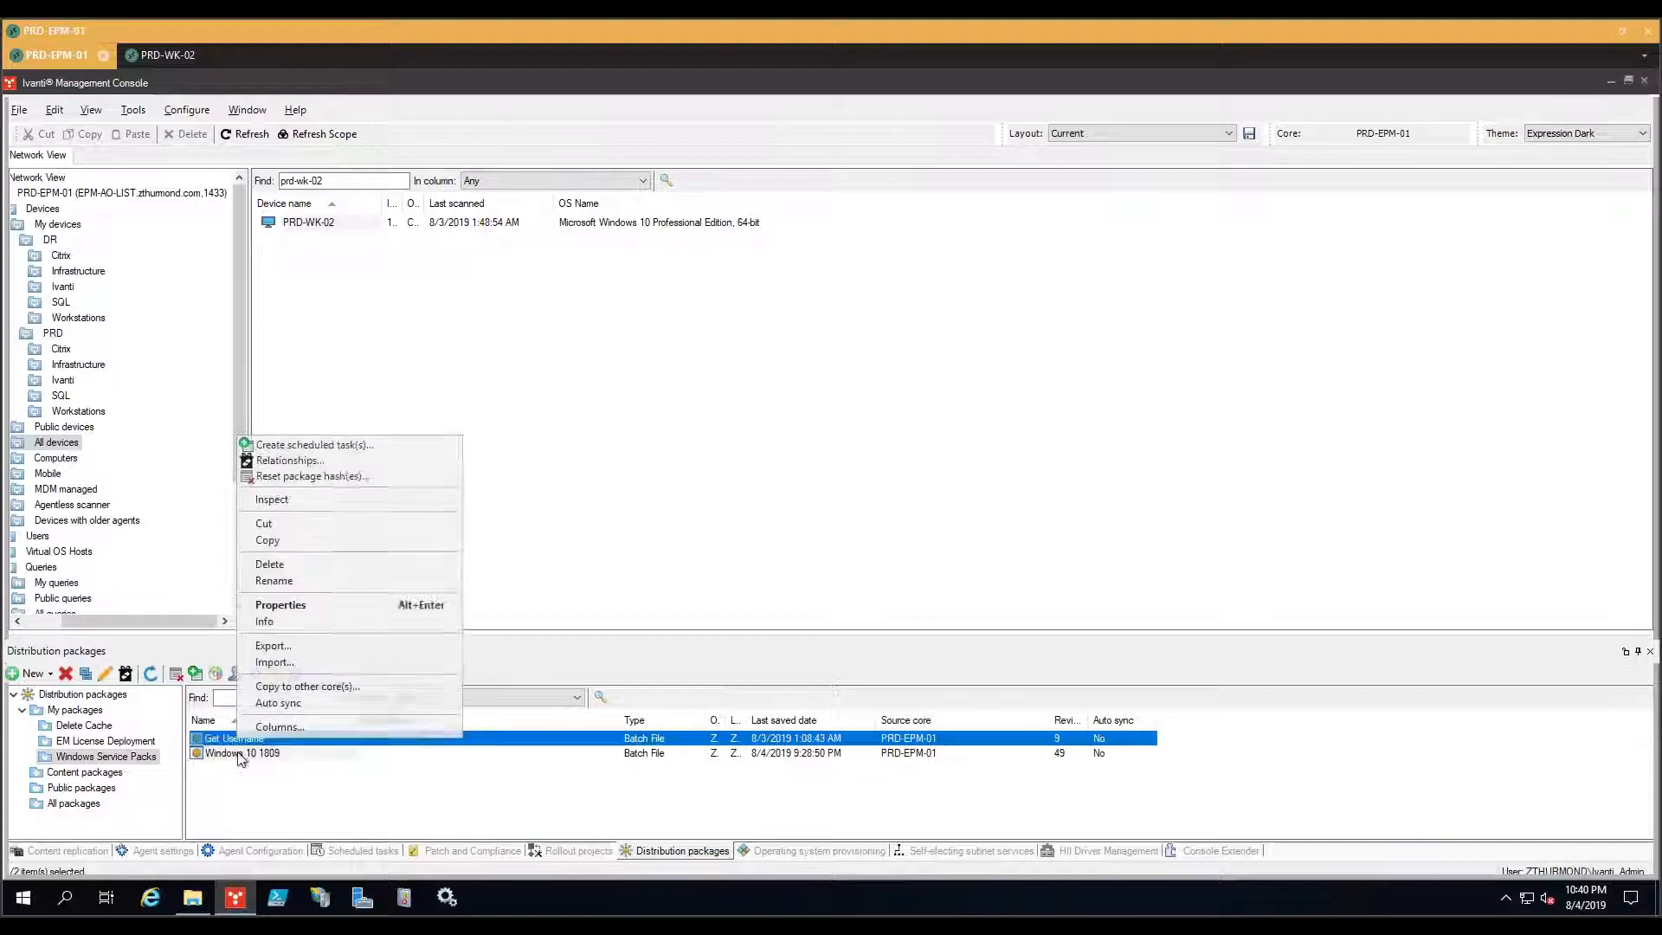
click(308, 606)
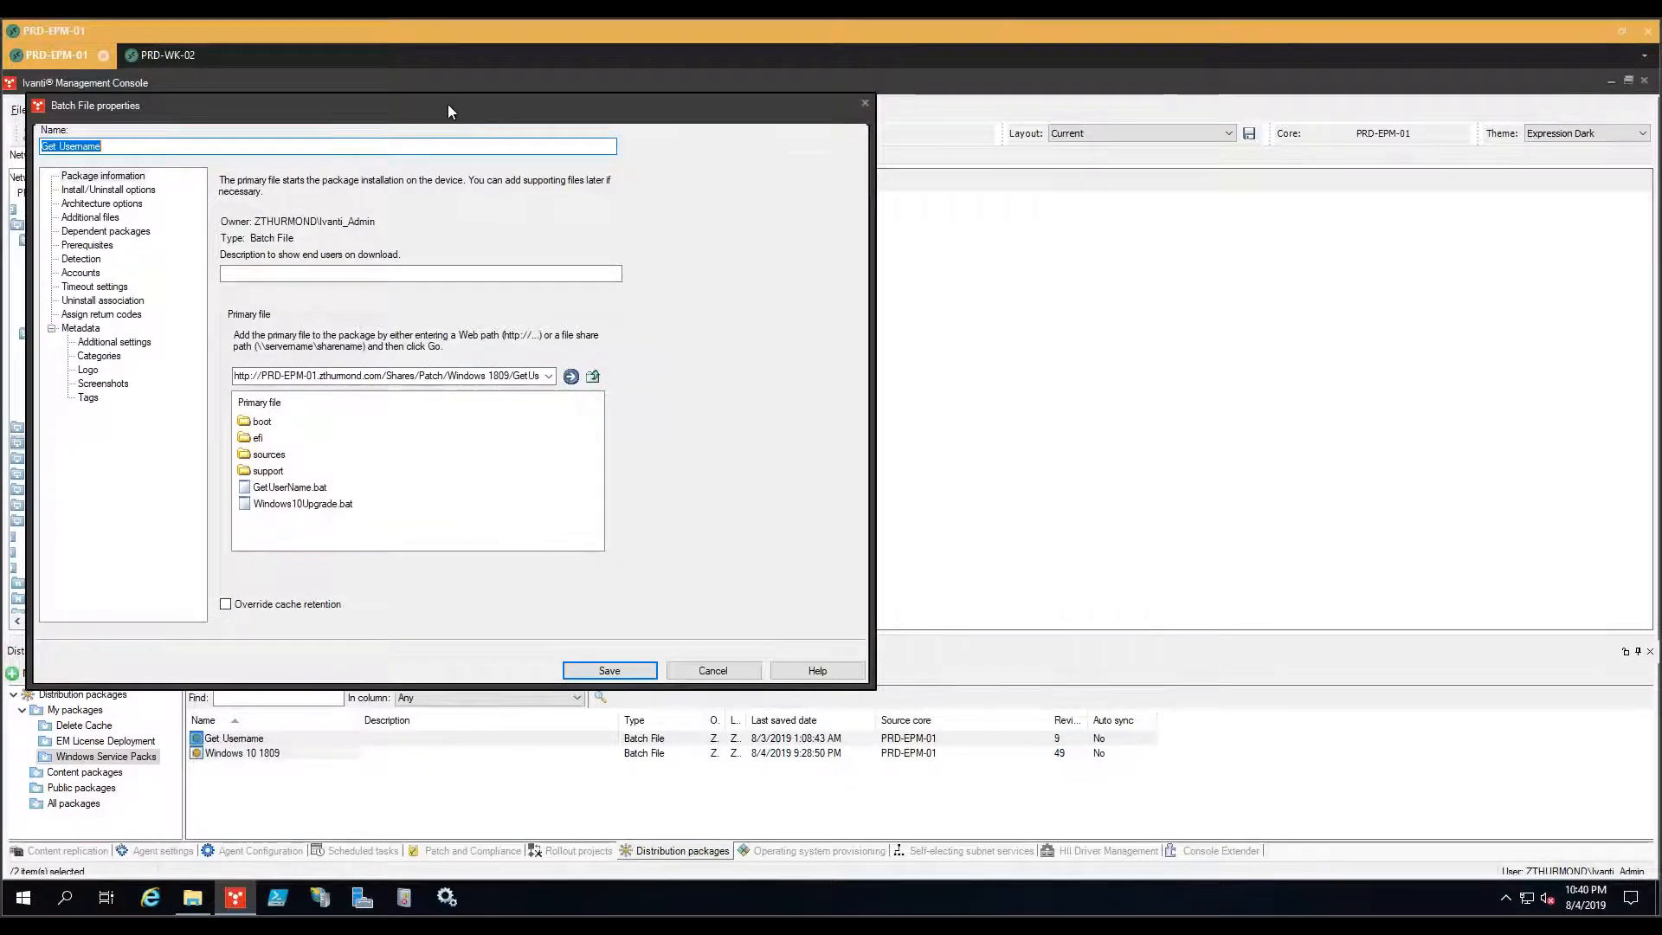
drag(448, 104, 577, 190)
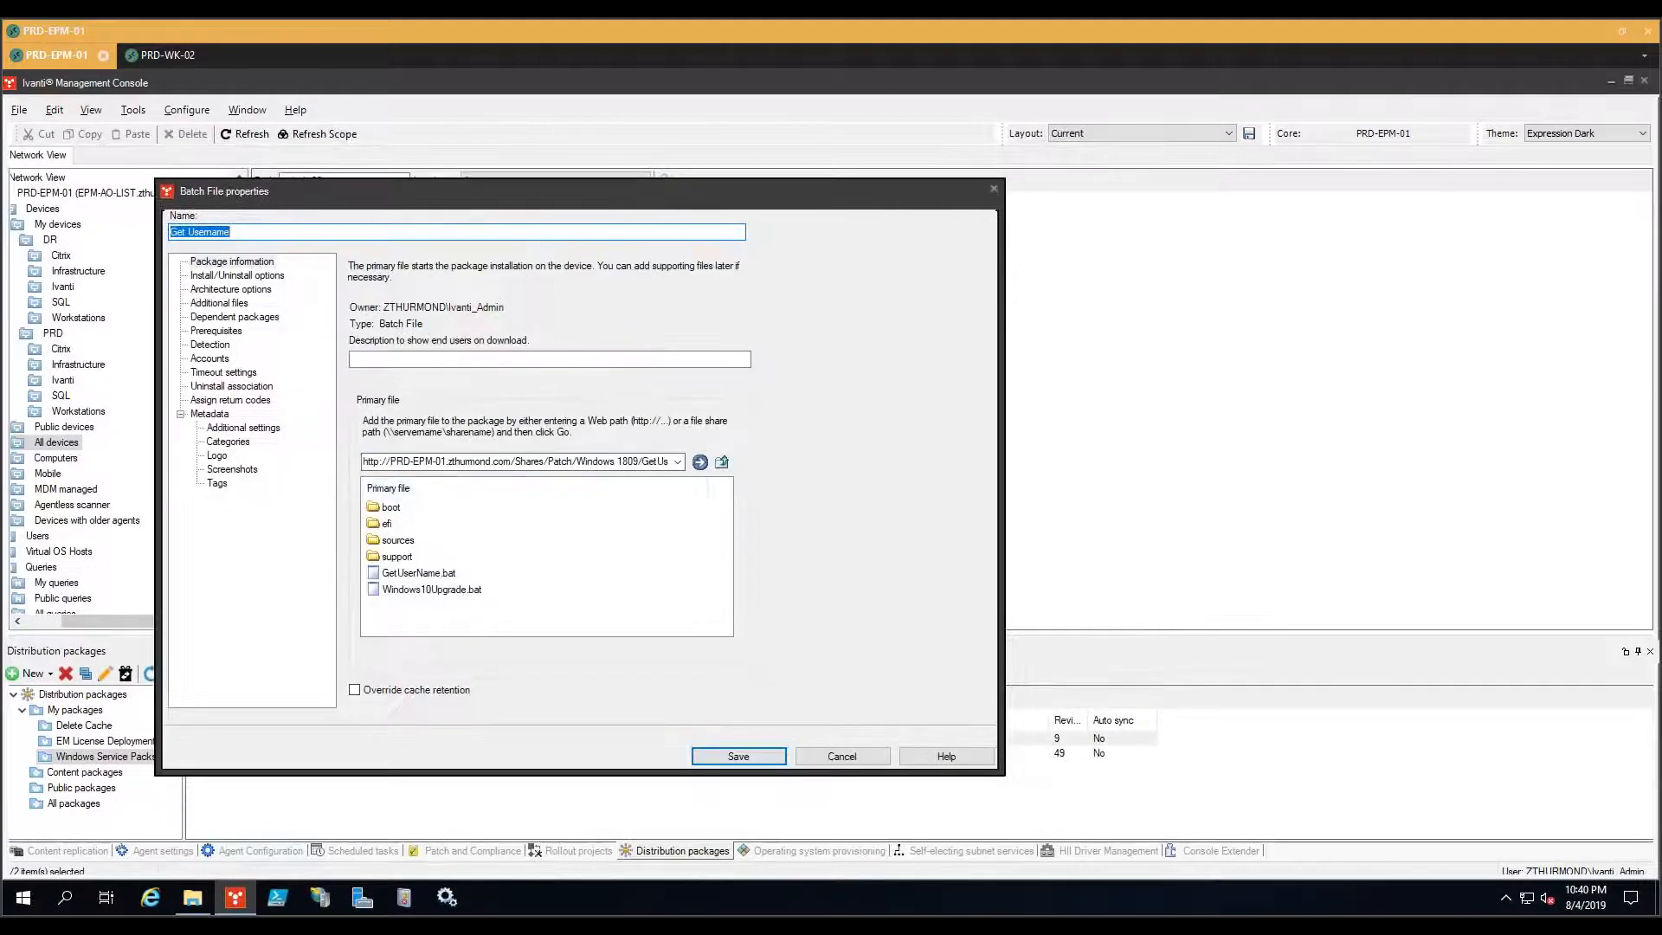
click(582, 461)
drag(529, 461, 671, 461)
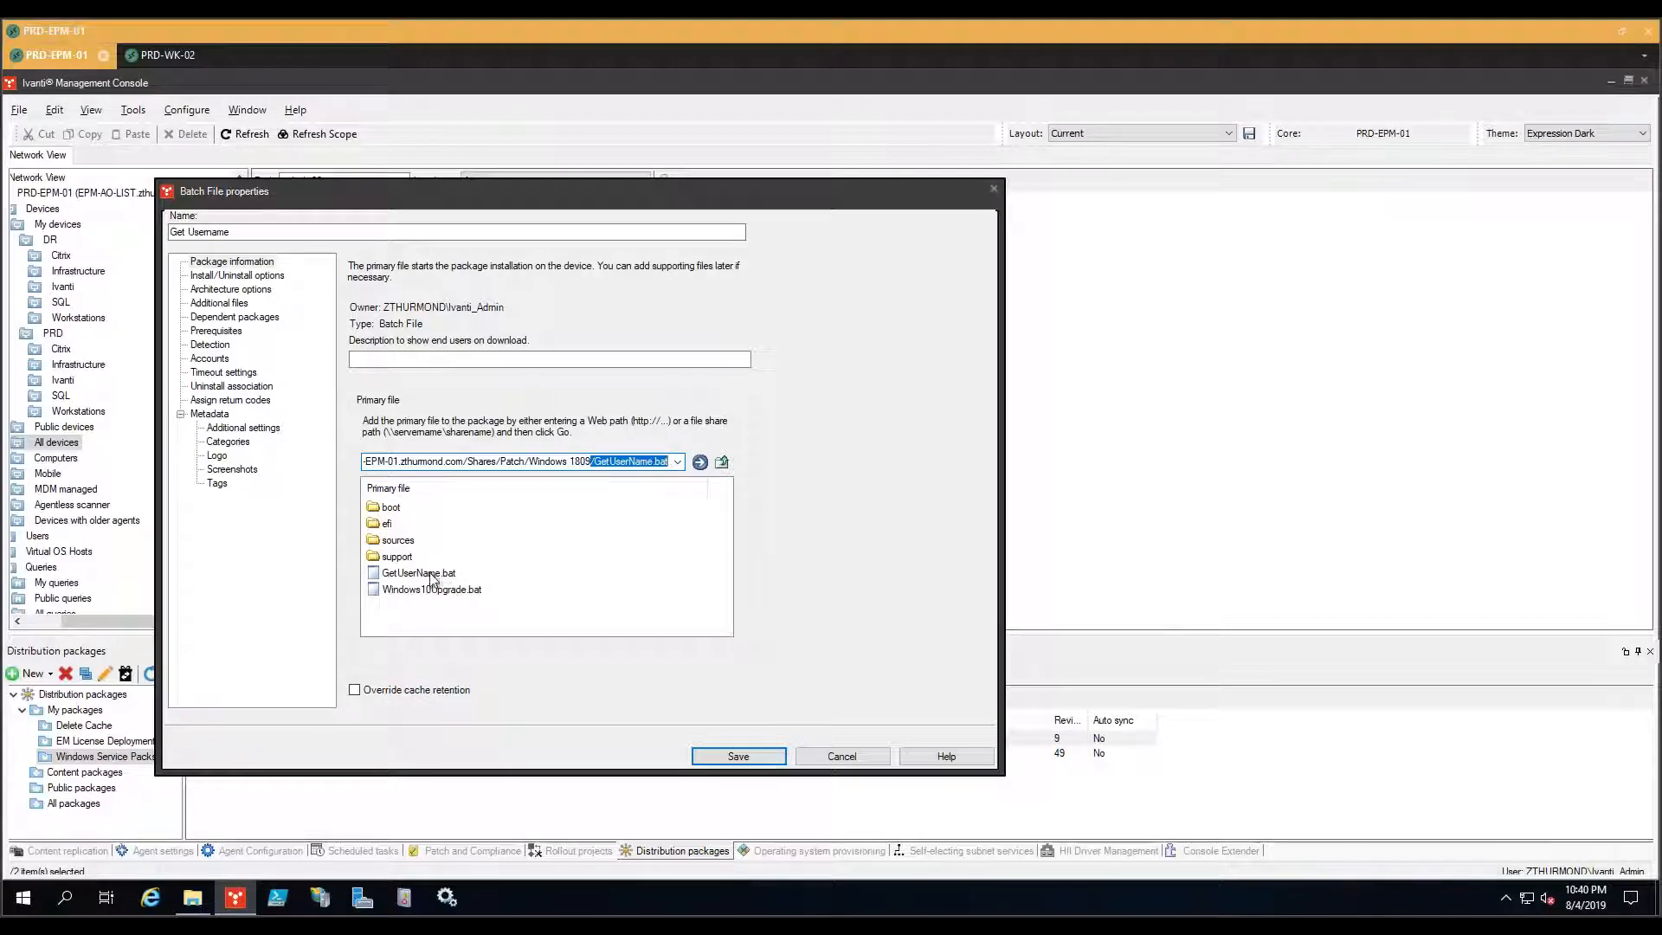
Review the package's additional files, browsing the available files to Patch/Windows 1809 and checking the end of the added file list
click(223, 307)
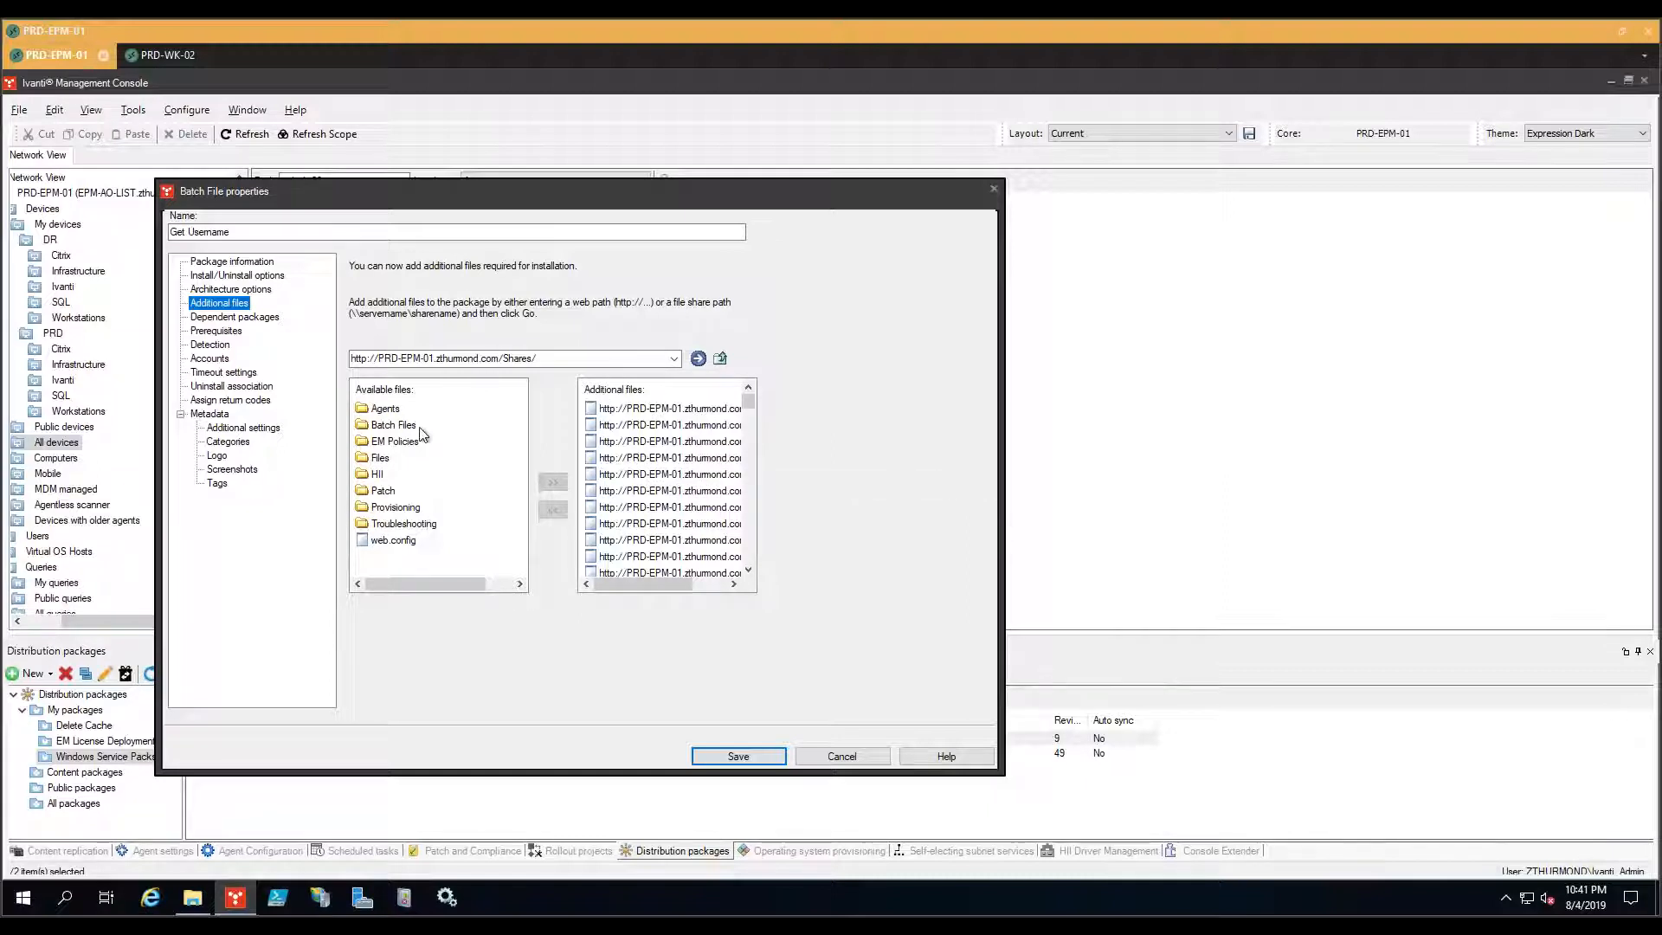
double_click(388, 491)
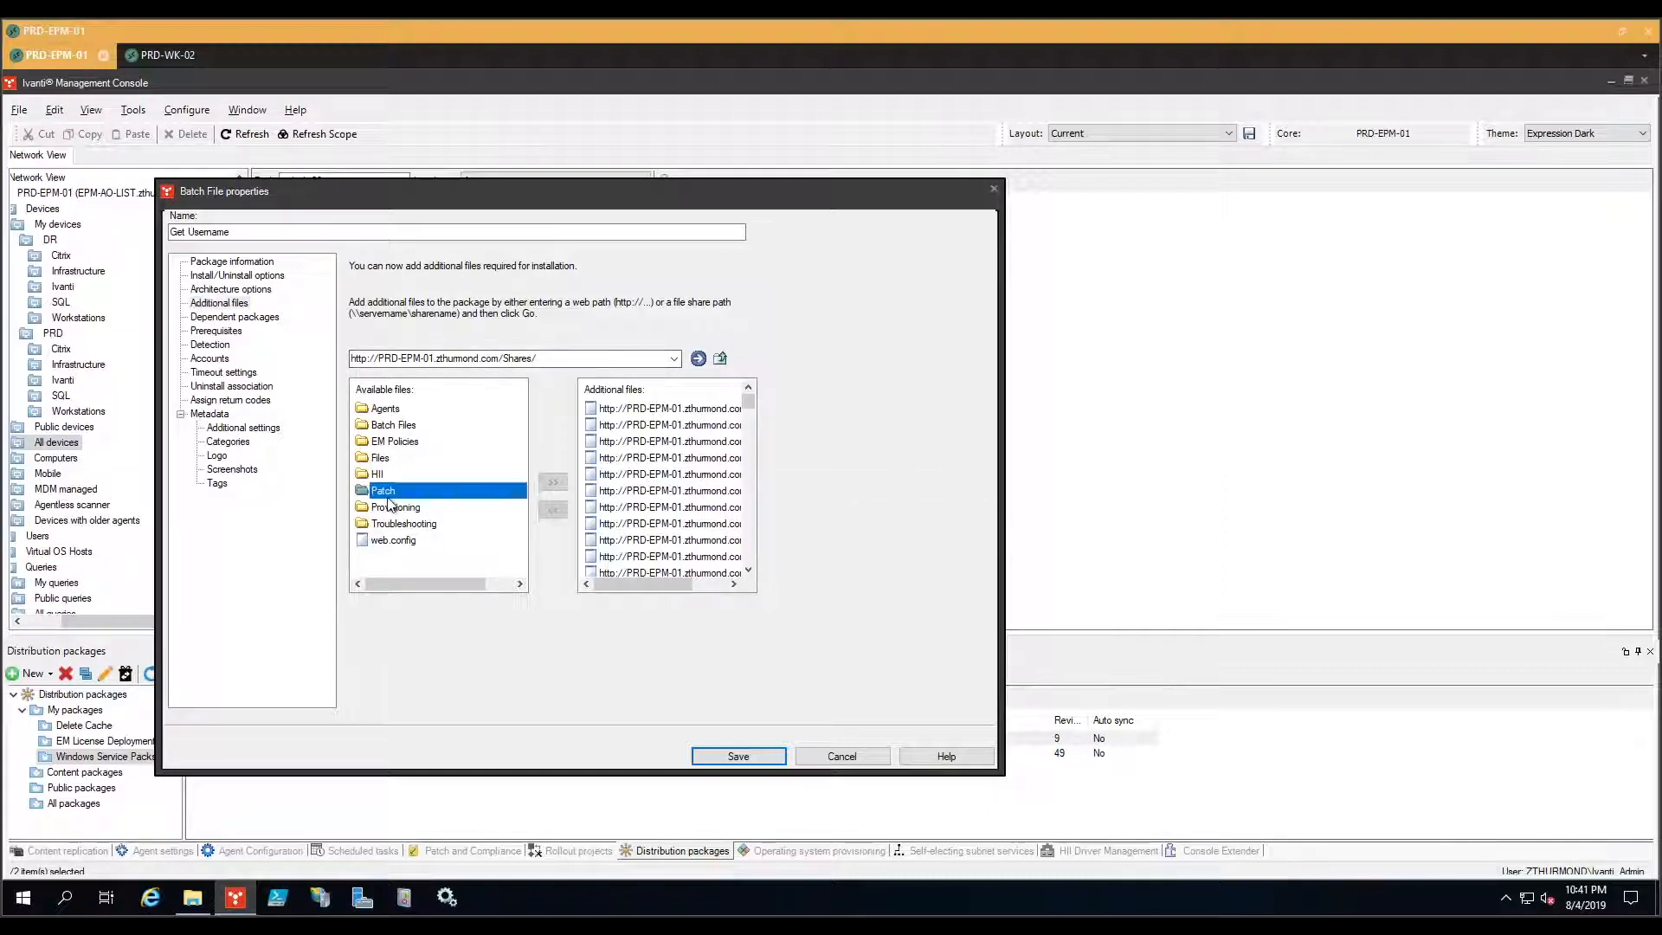
click(397, 443)
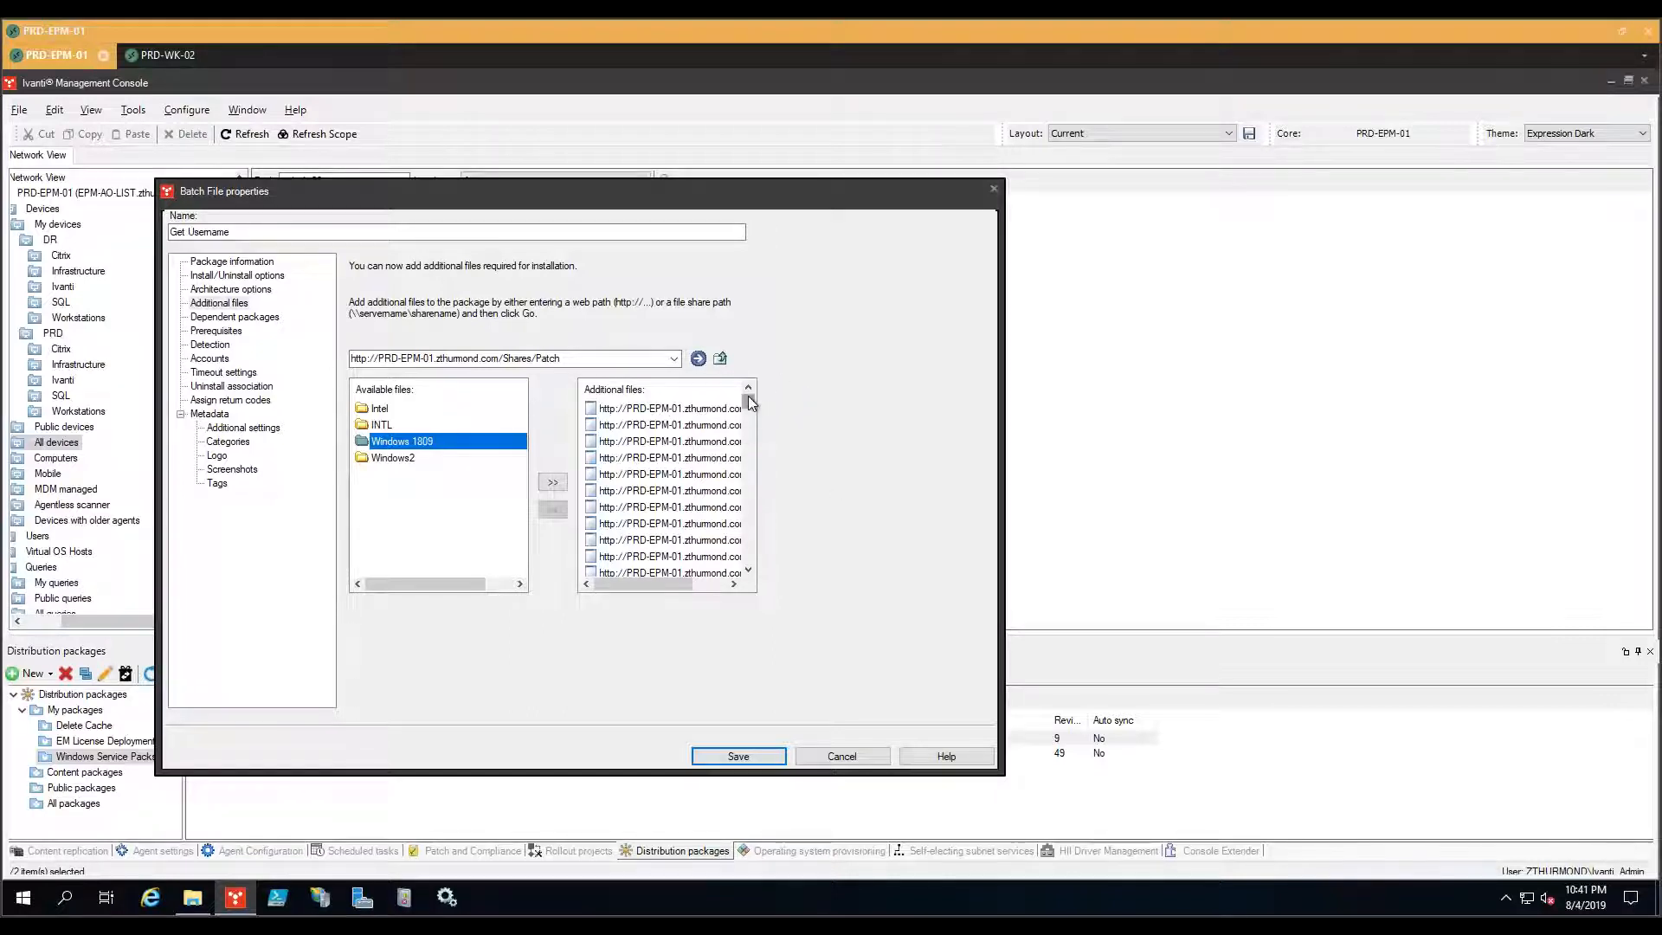
drag(748, 398, 746, 558)
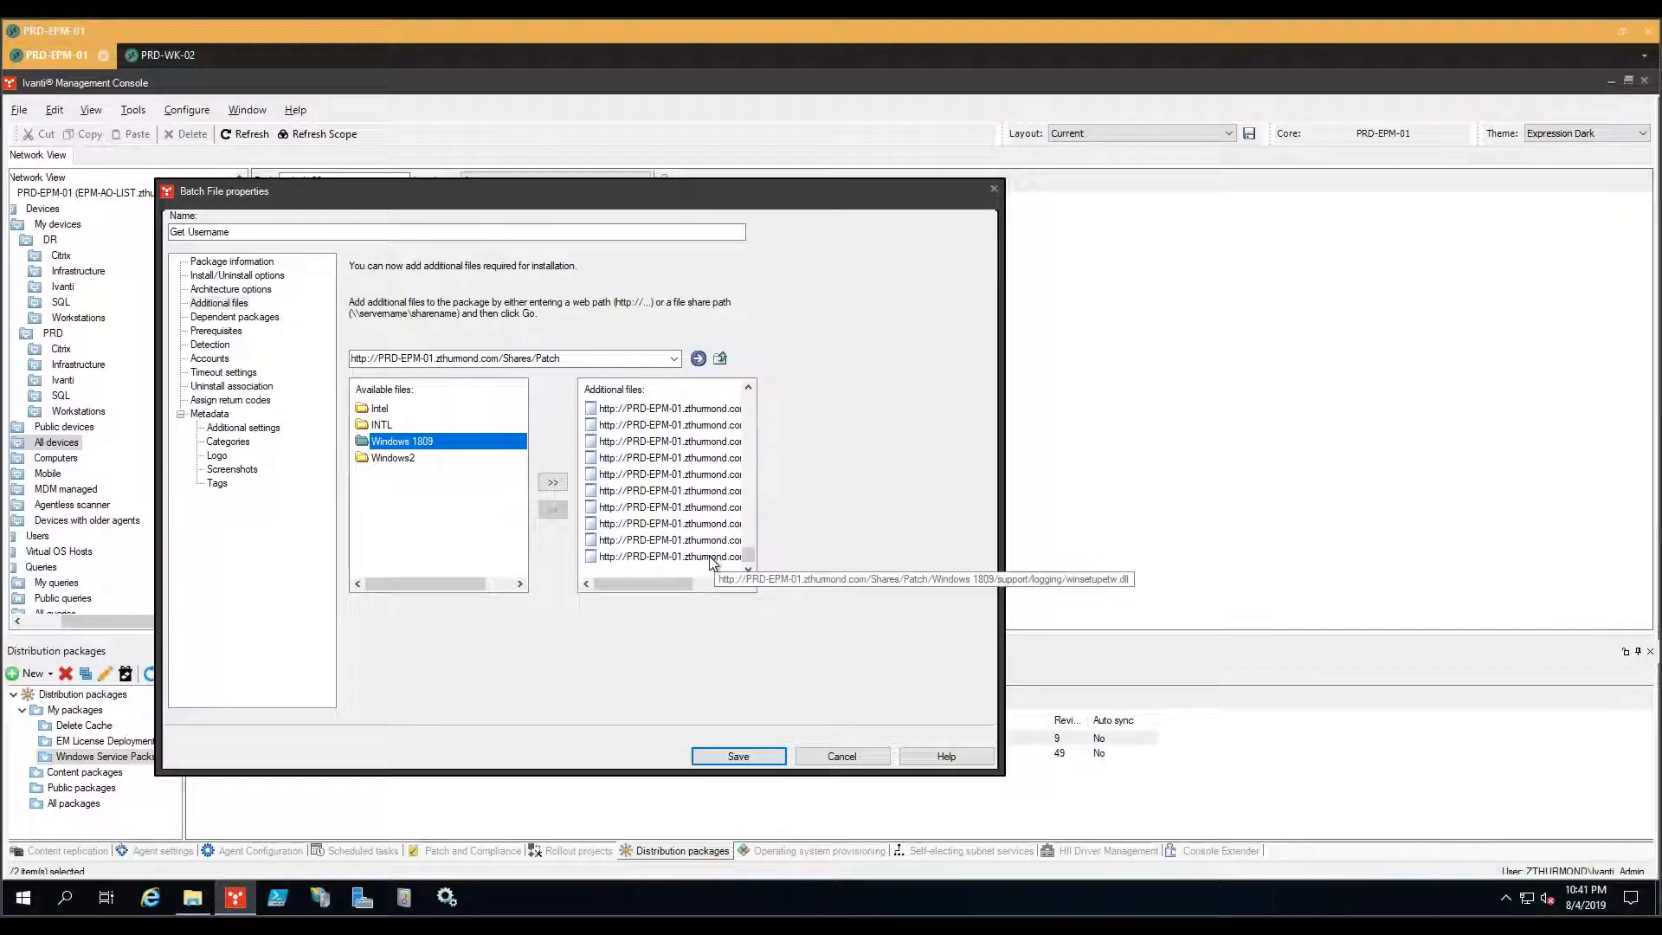
click(651, 552)
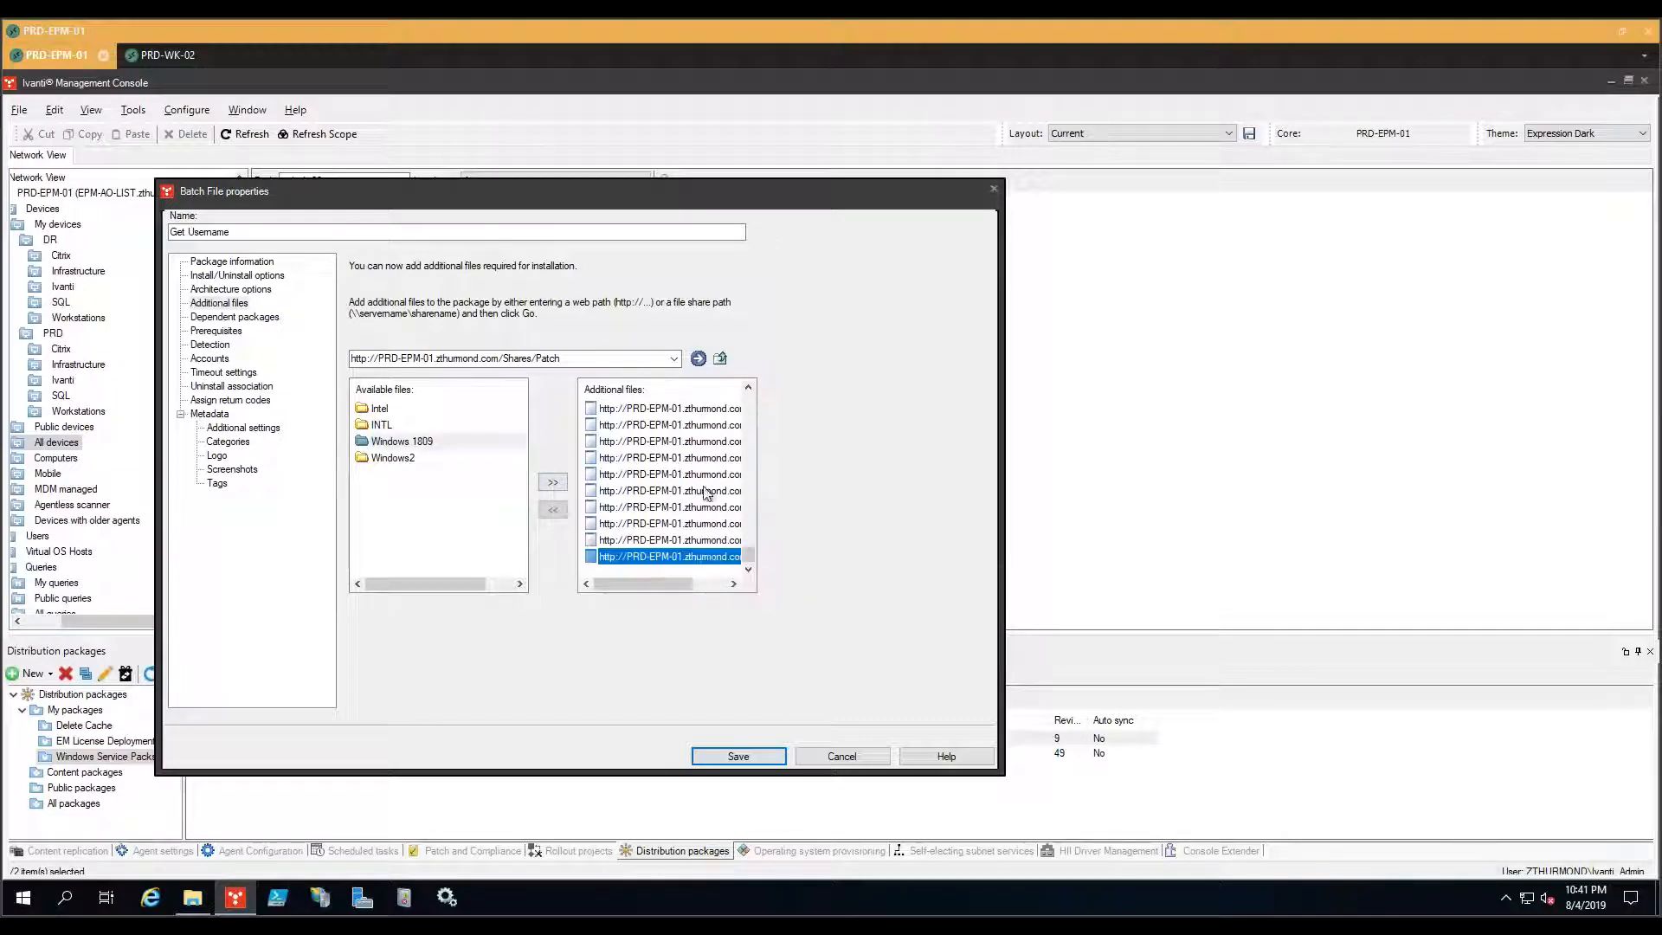
scroll(702, 489, up, 1)
scroll(708, 530, down, 1)
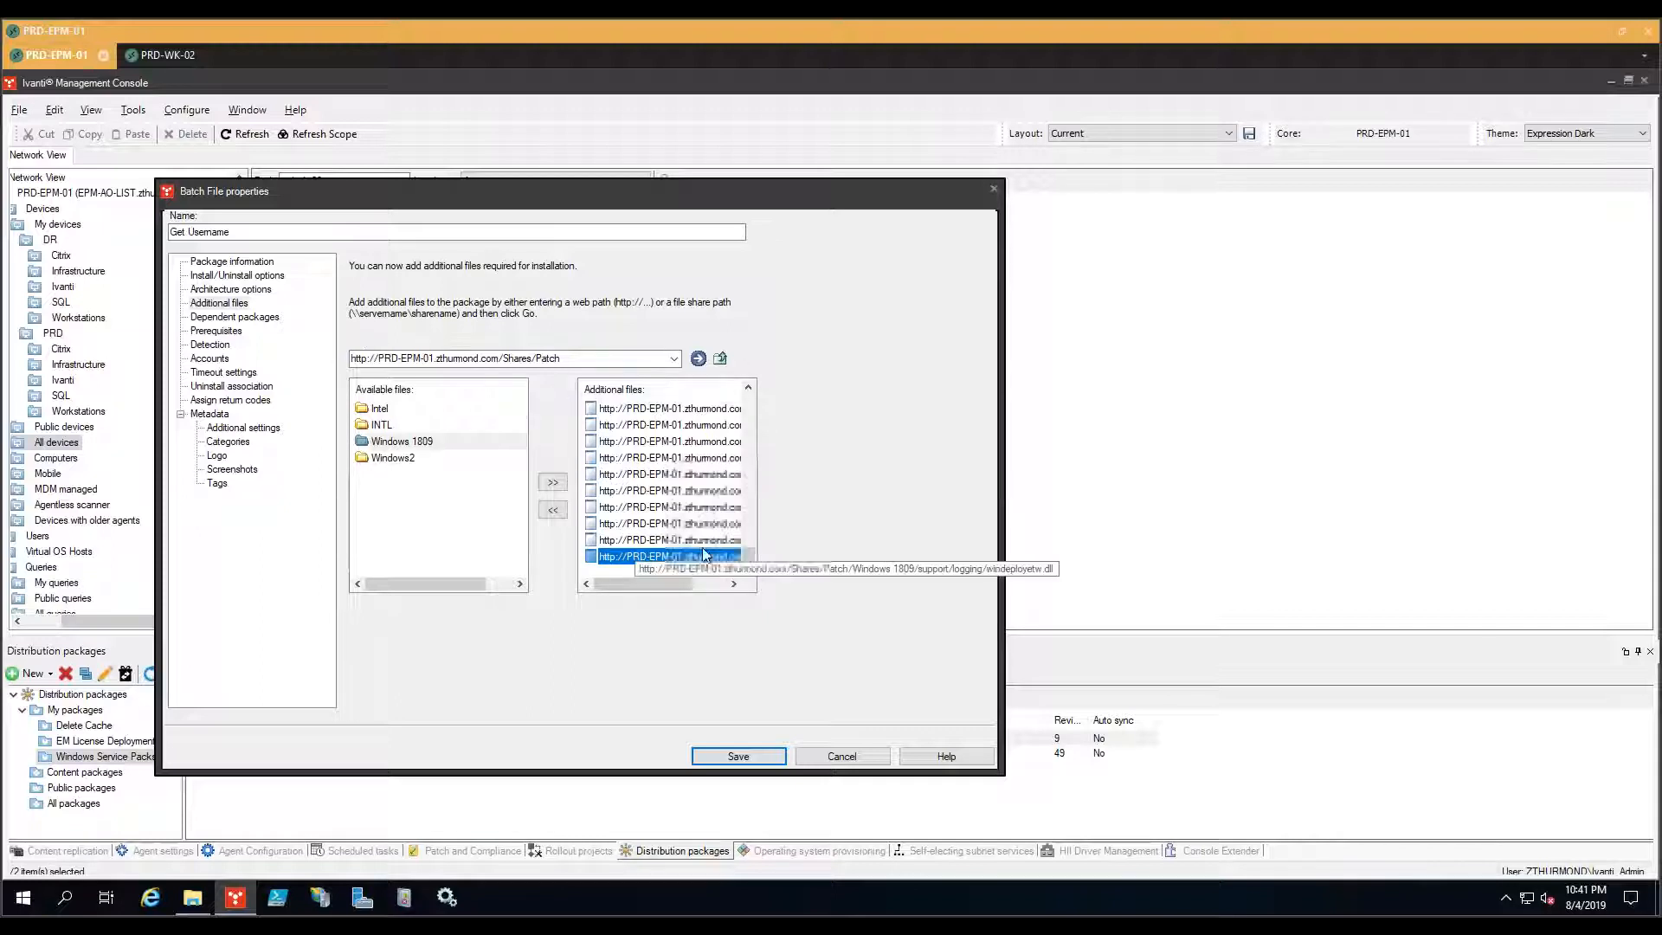
Check the Get Username package's distribution account setting and close its properties without saving
click(251, 263)
click(819, 758)
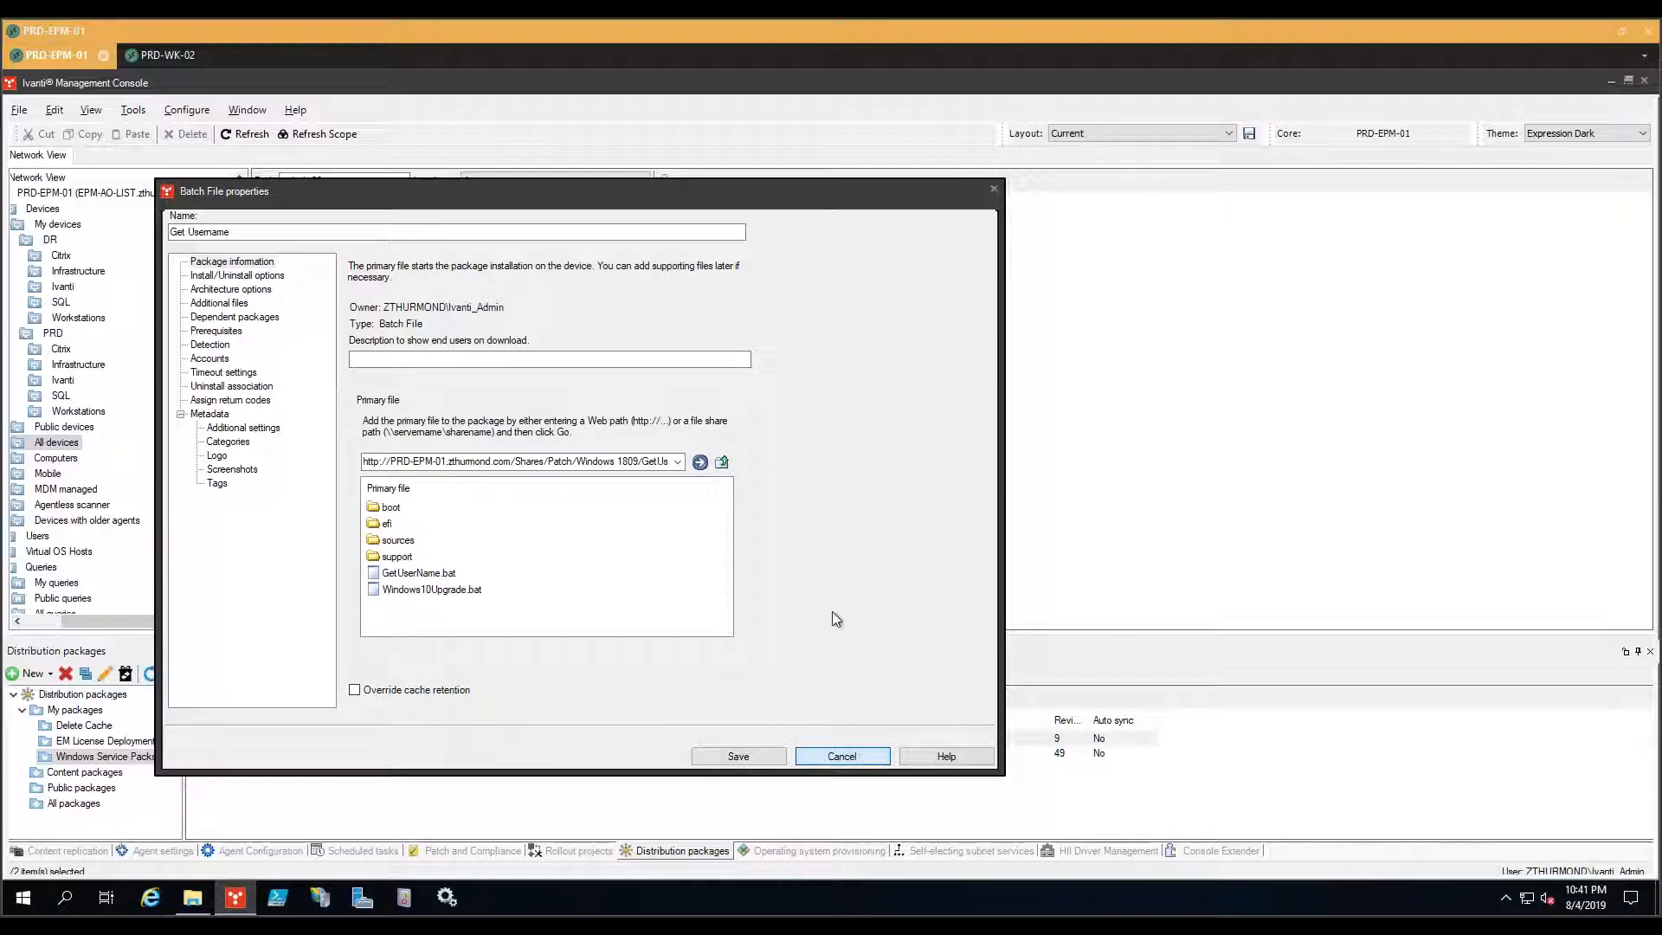
click(222, 361)
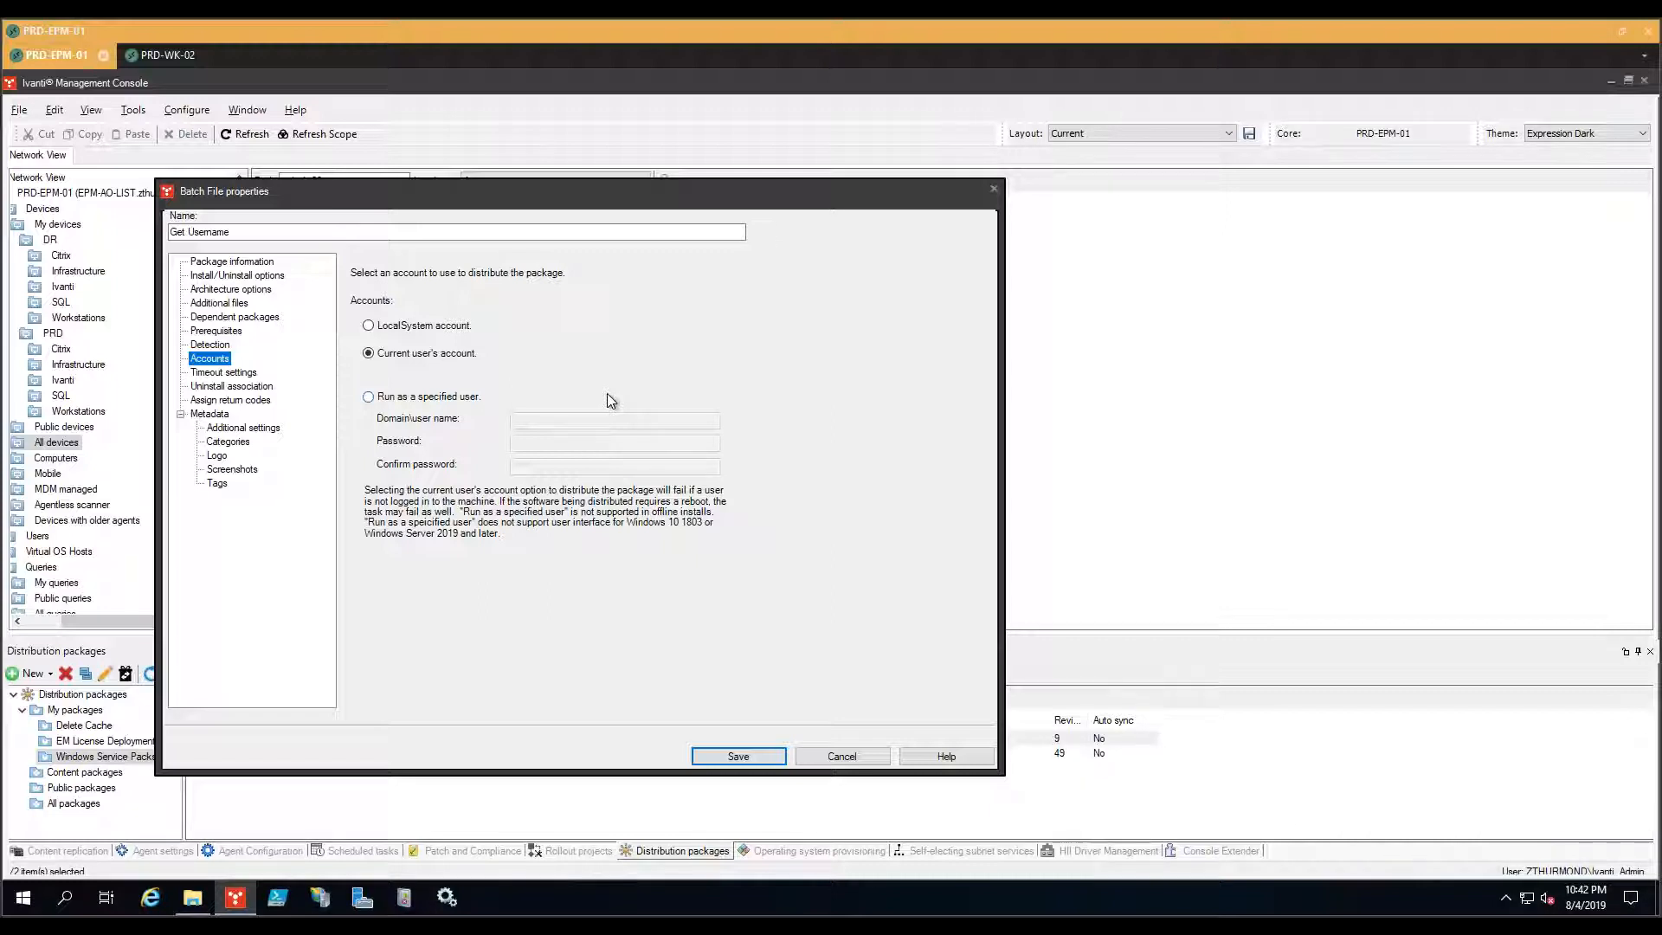
click(827, 759)
click(826, 758)
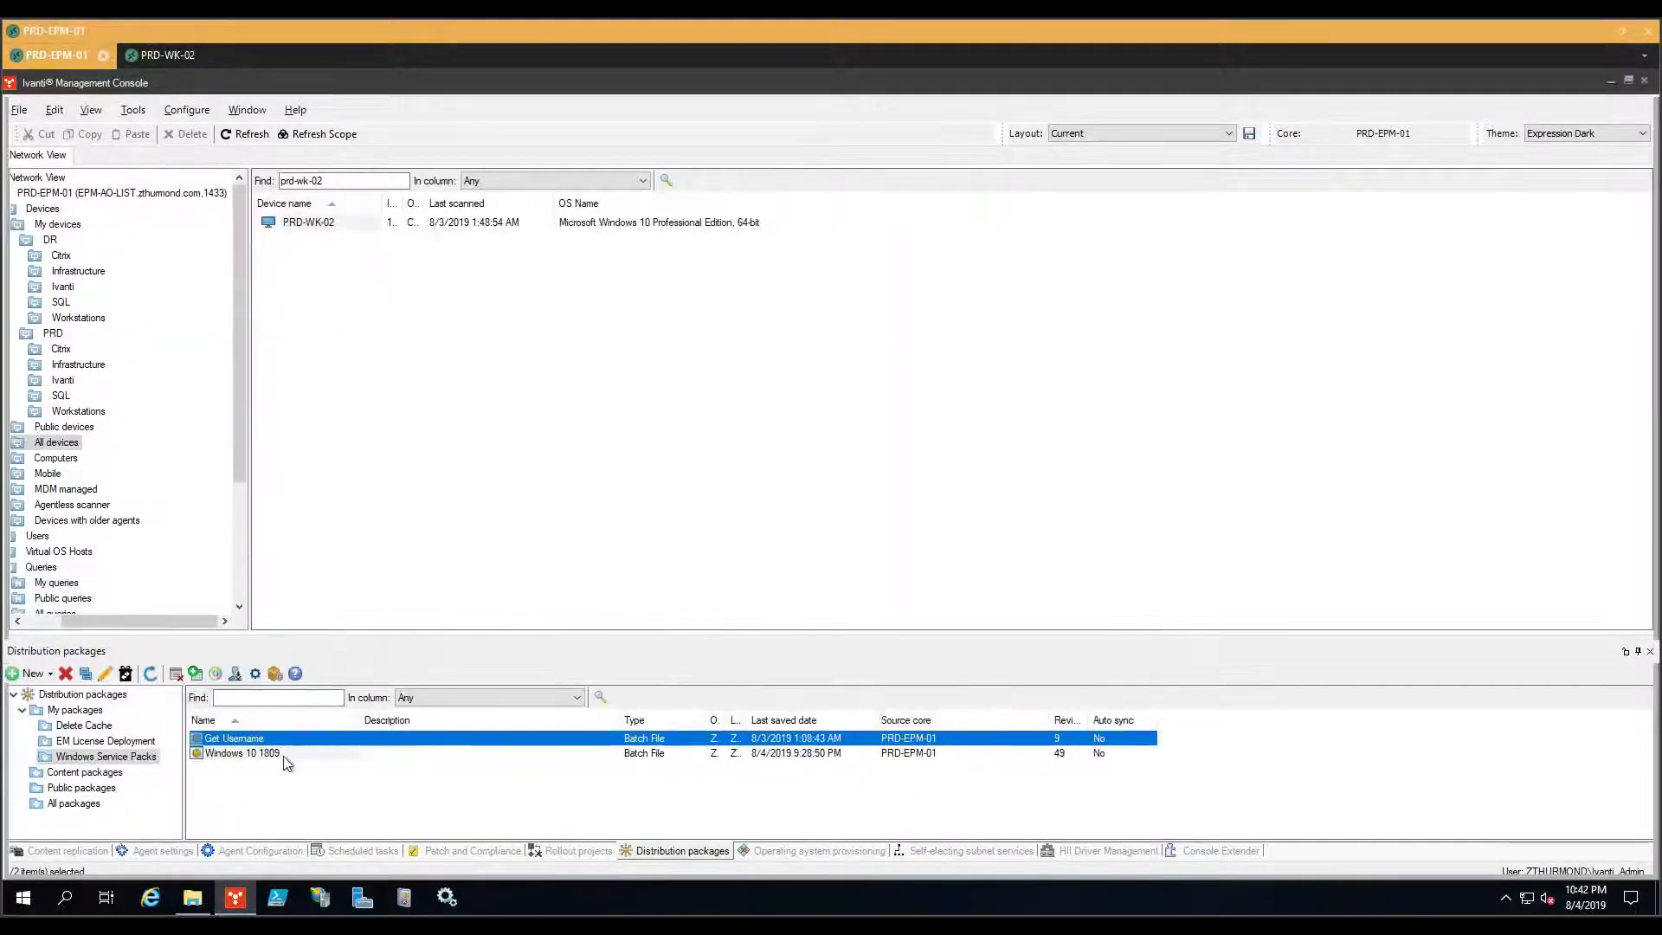
Open the properties of the Windows 10 1809 package and inspect the path of its primary file
click(292, 755)
right_click(293, 754)
click(320, 616)
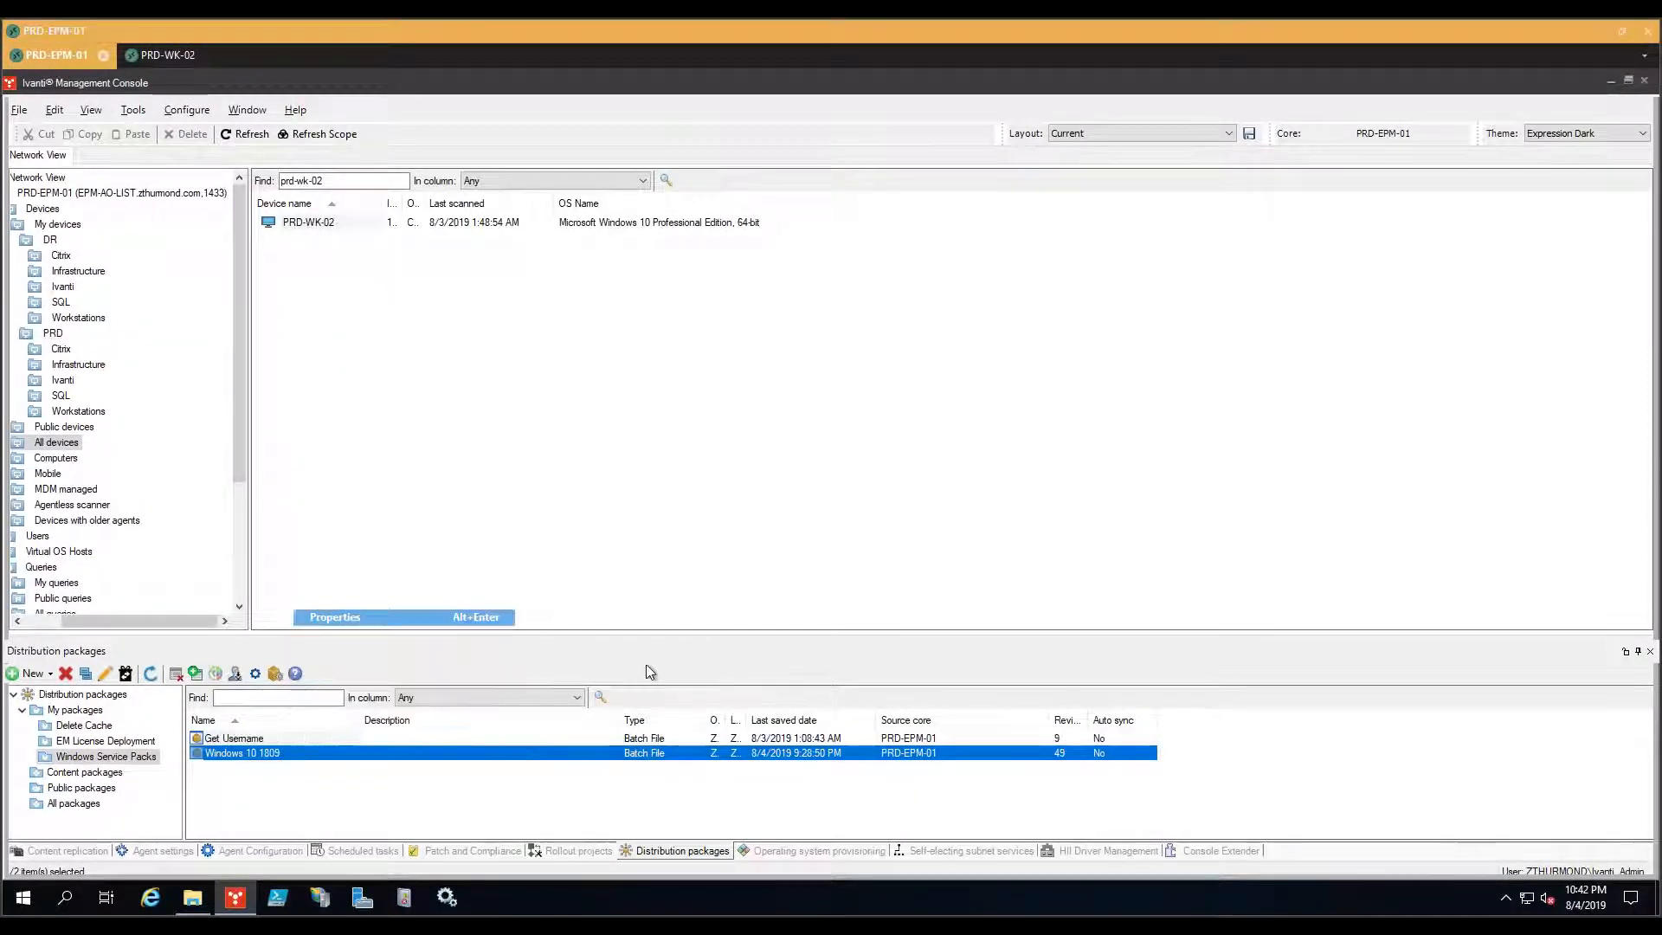
drag(497, 128, 743, 206)
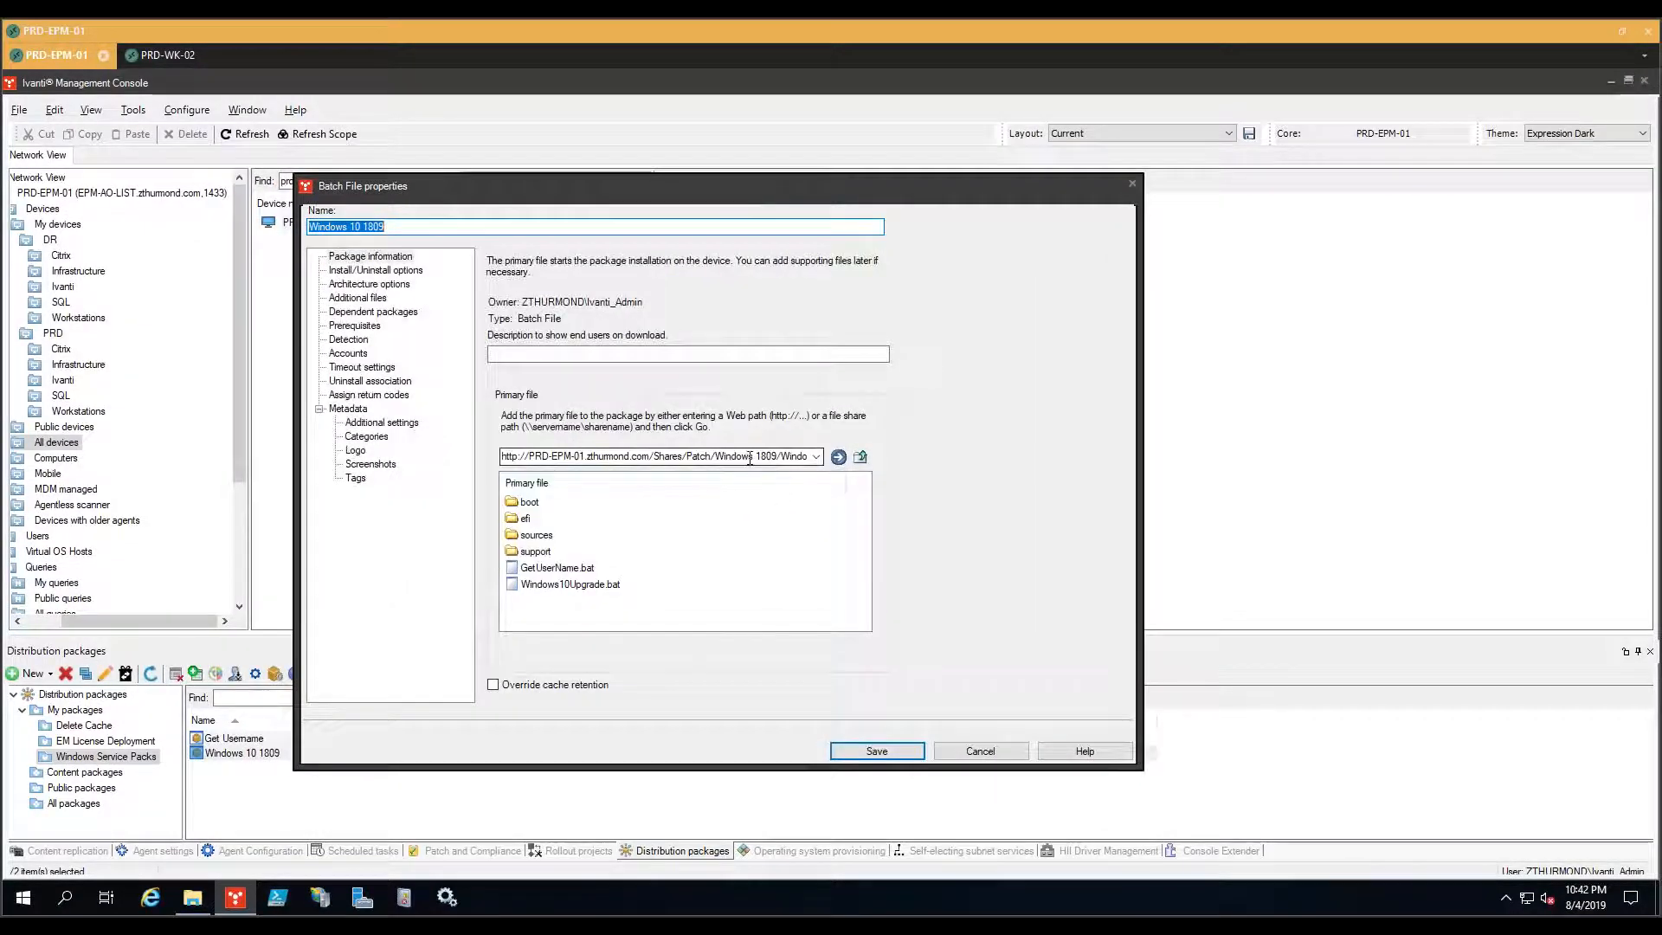
click(719, 453)
drag(704, 456, 640, 456)
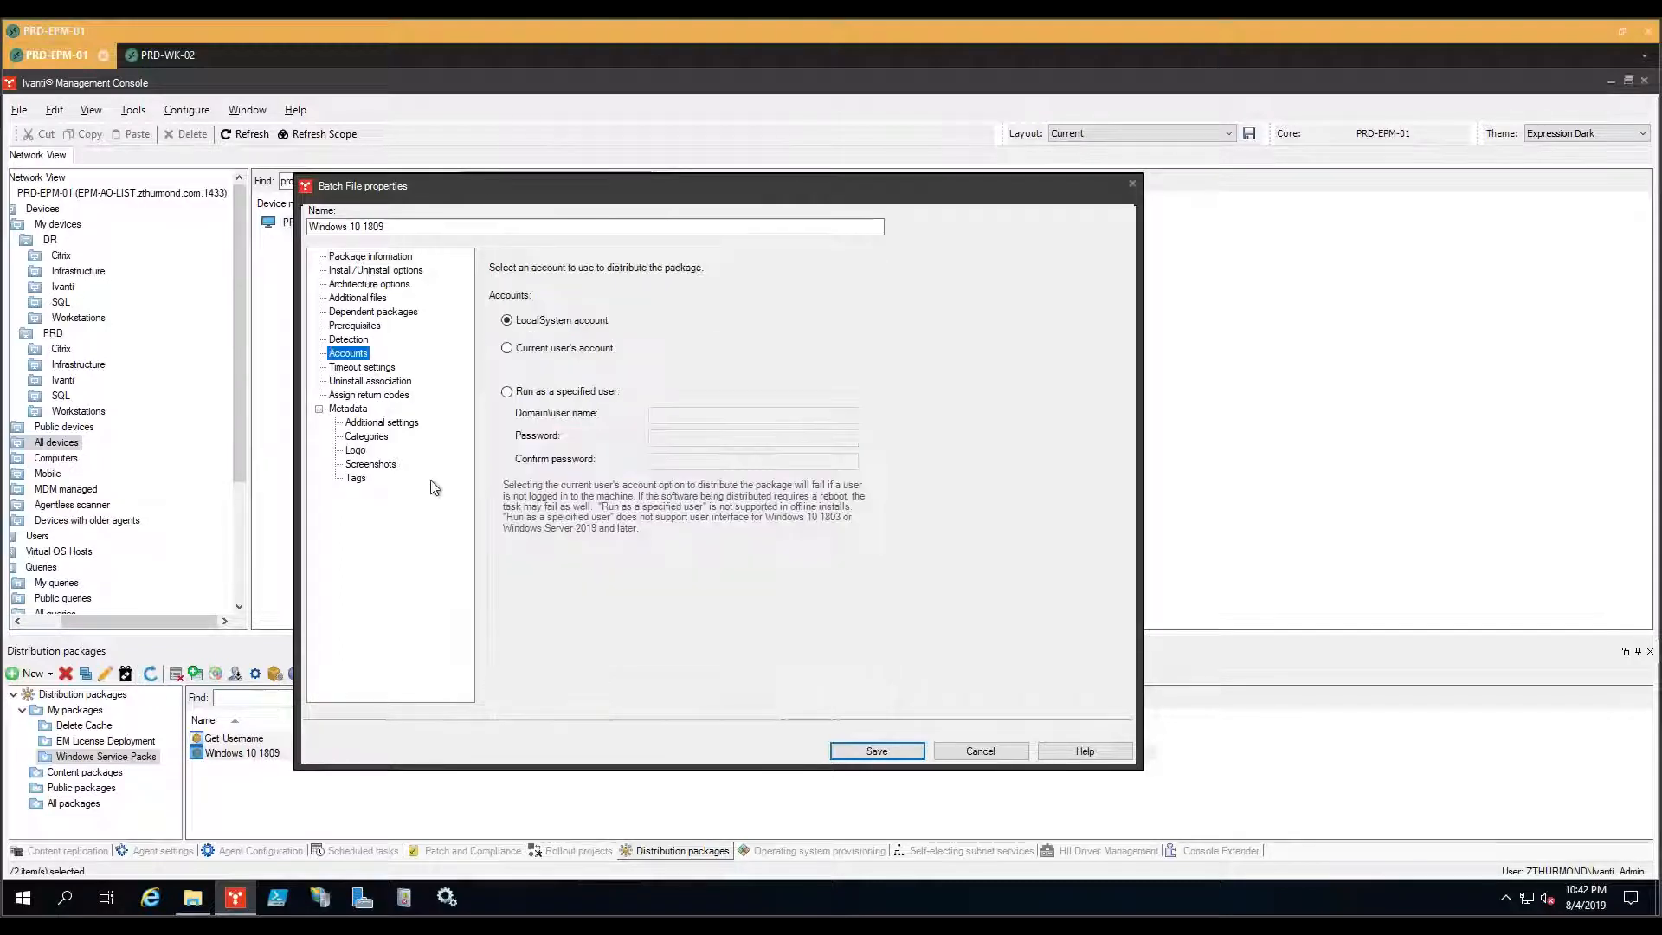
Check the Windows 10 1809 package's account and additional files settings, then close its properties without saving
click(365, 354)
click(364, 299)
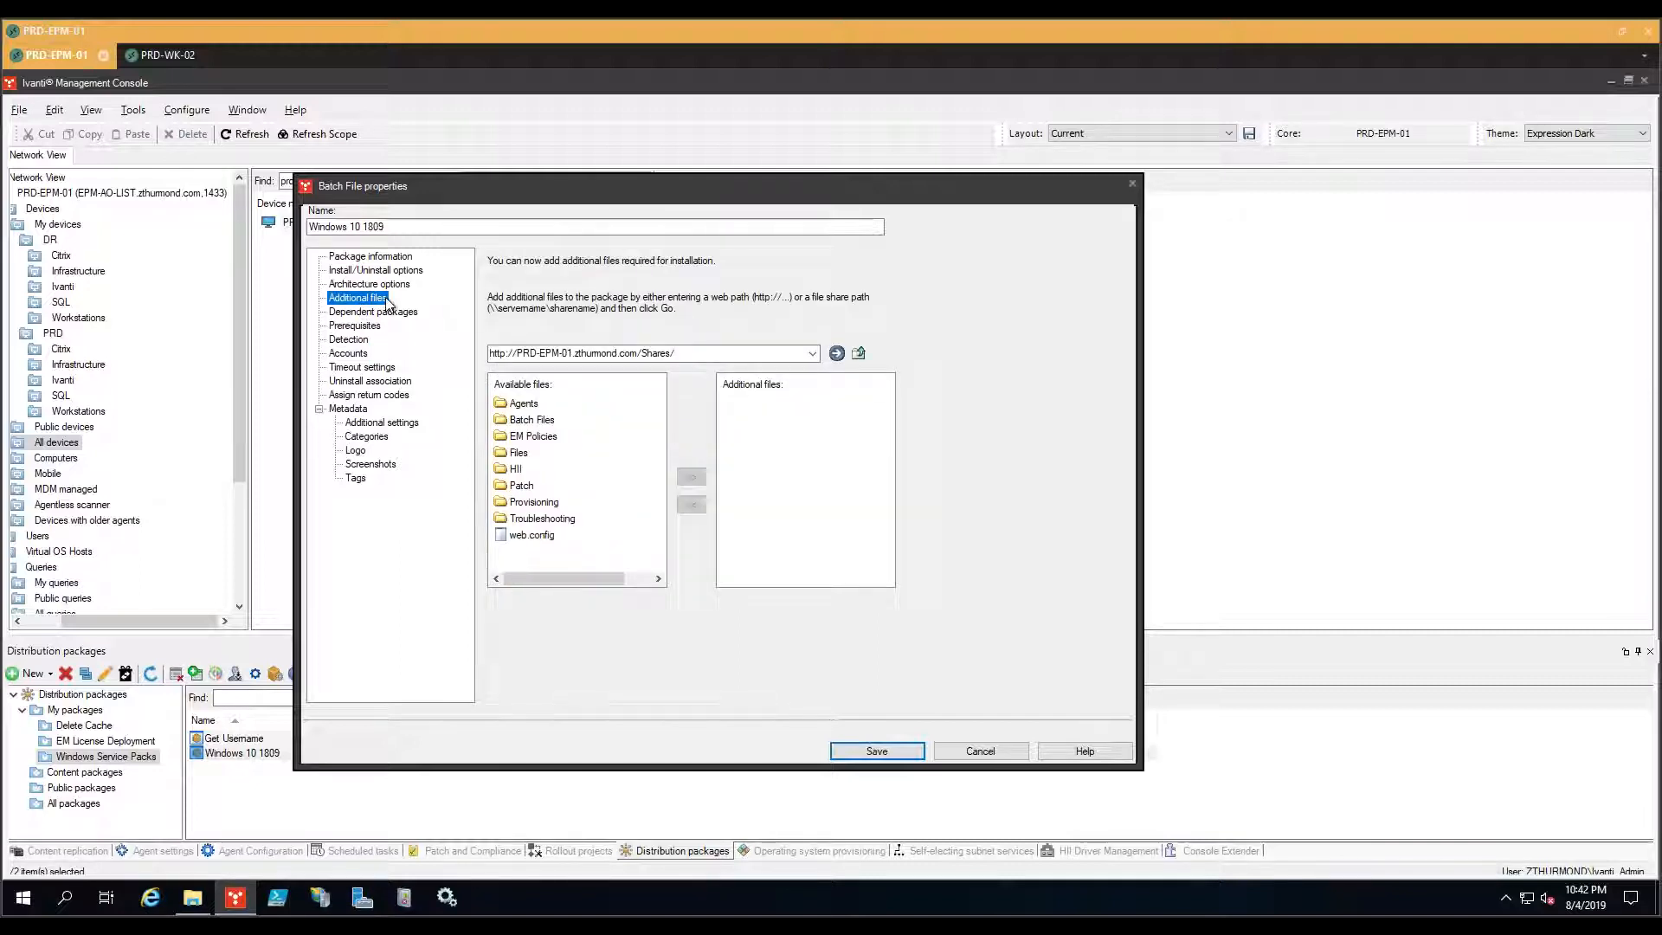
click(372, 256)
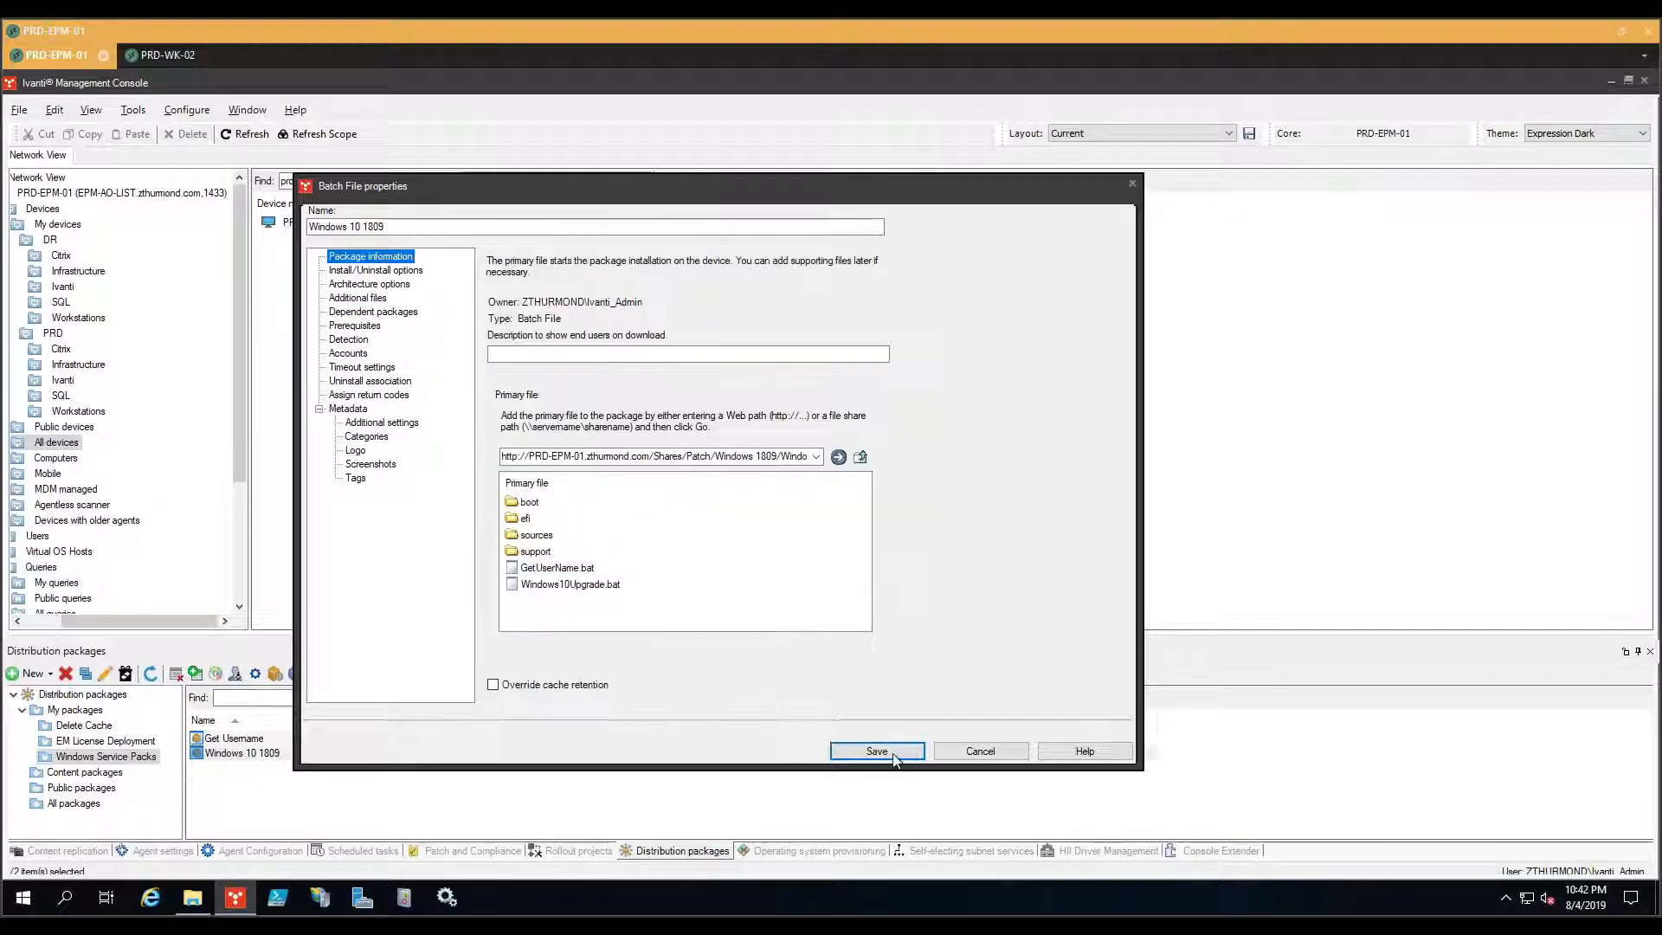
click(981, 751)
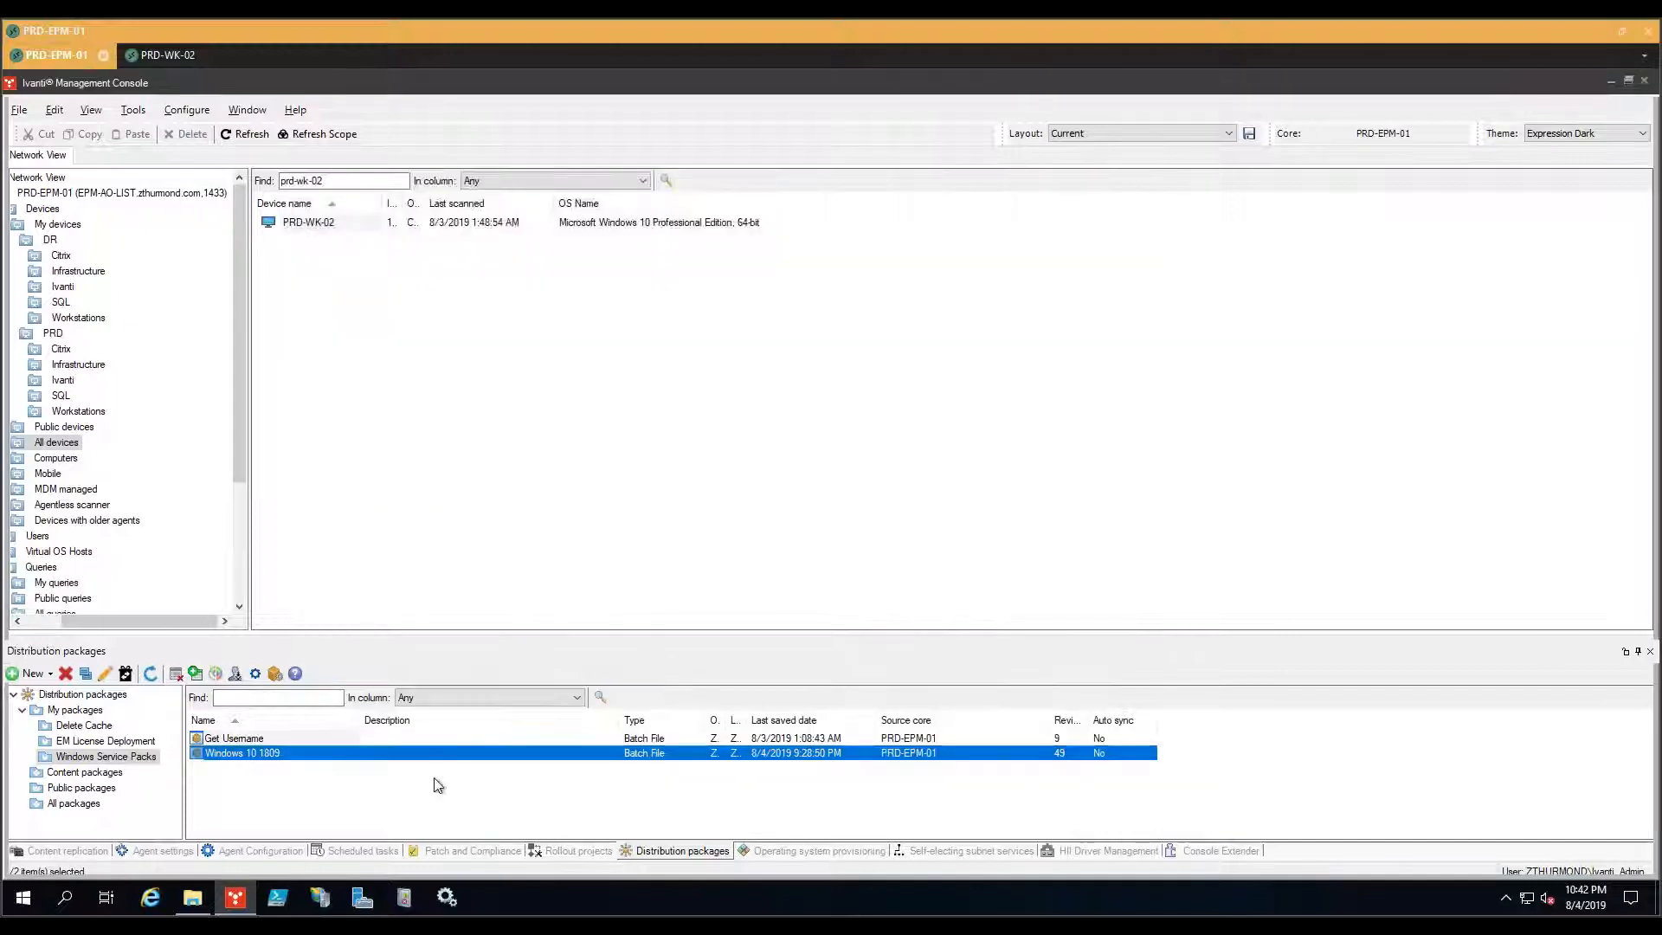
Open the Windows Service Packs bundle properties and examine the order of its packages in the bundle package settings
right_click(152, 755)
click(251, 623)
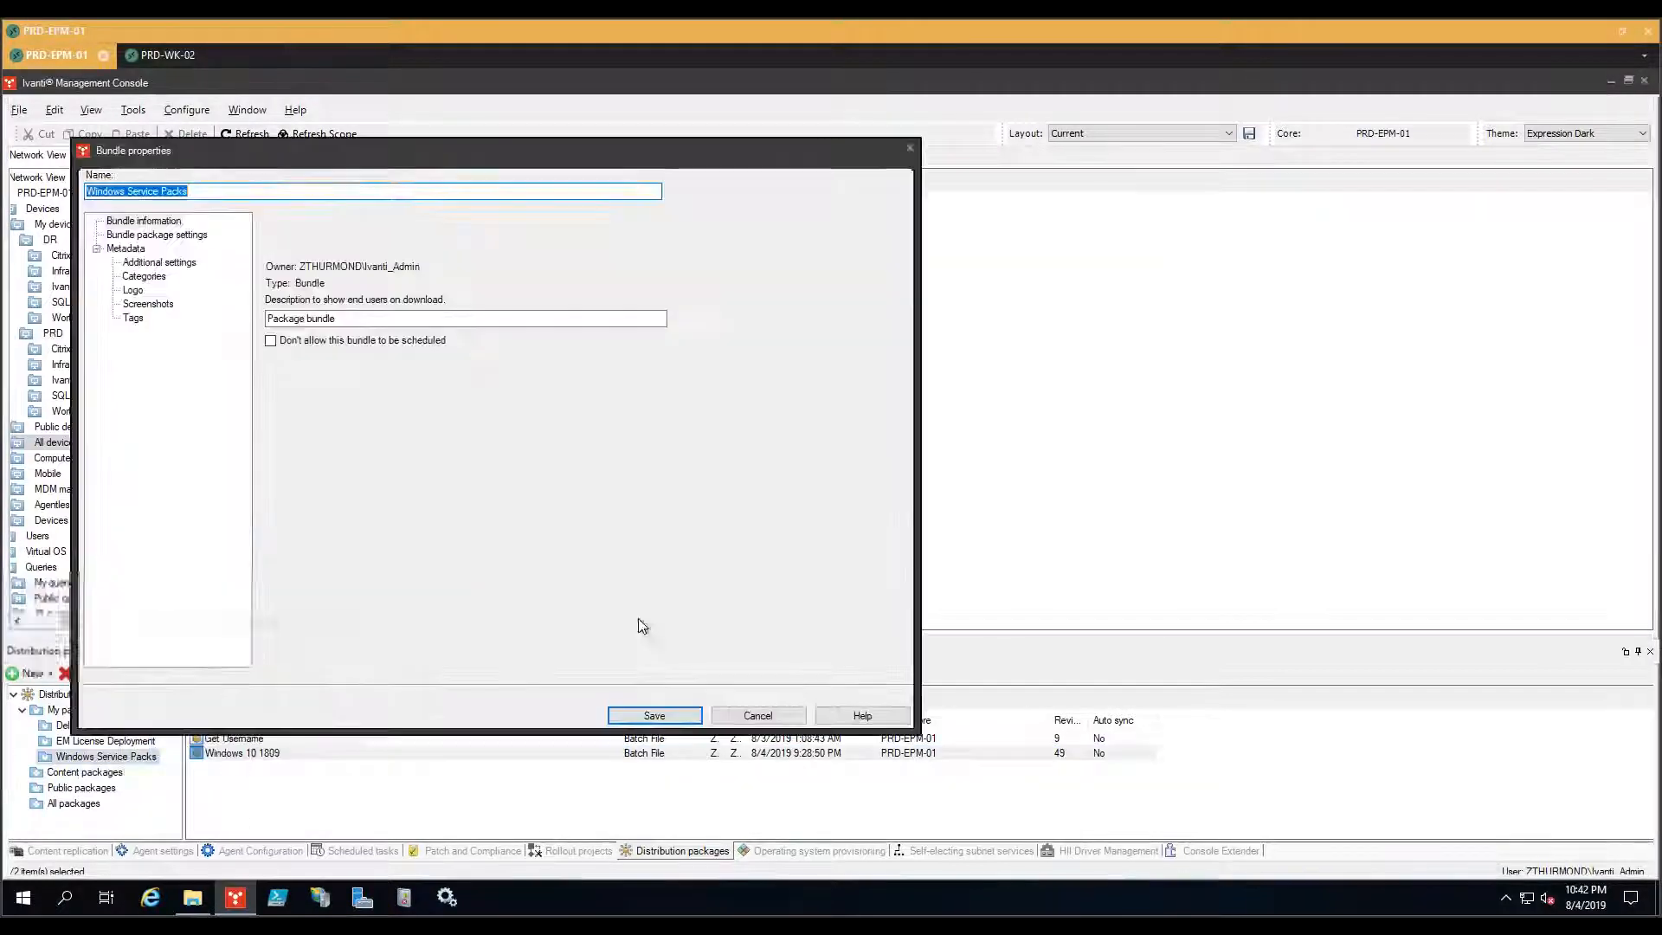
drag(494, 151, 758, 208)
click(457, 293)
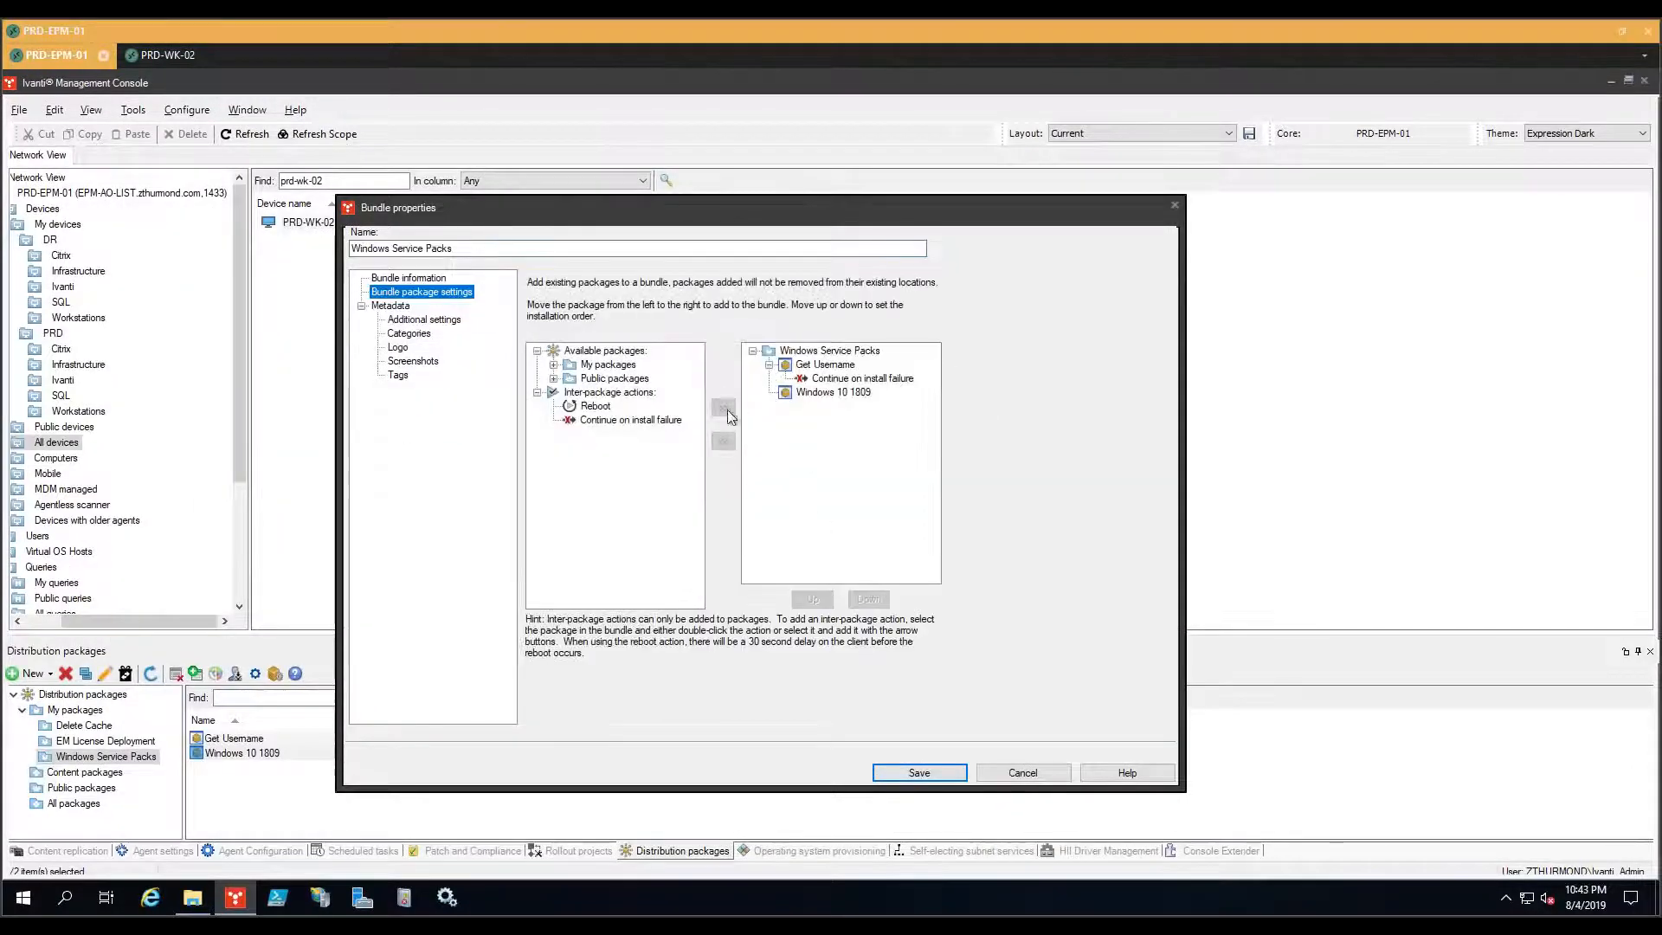
click(826, 367)
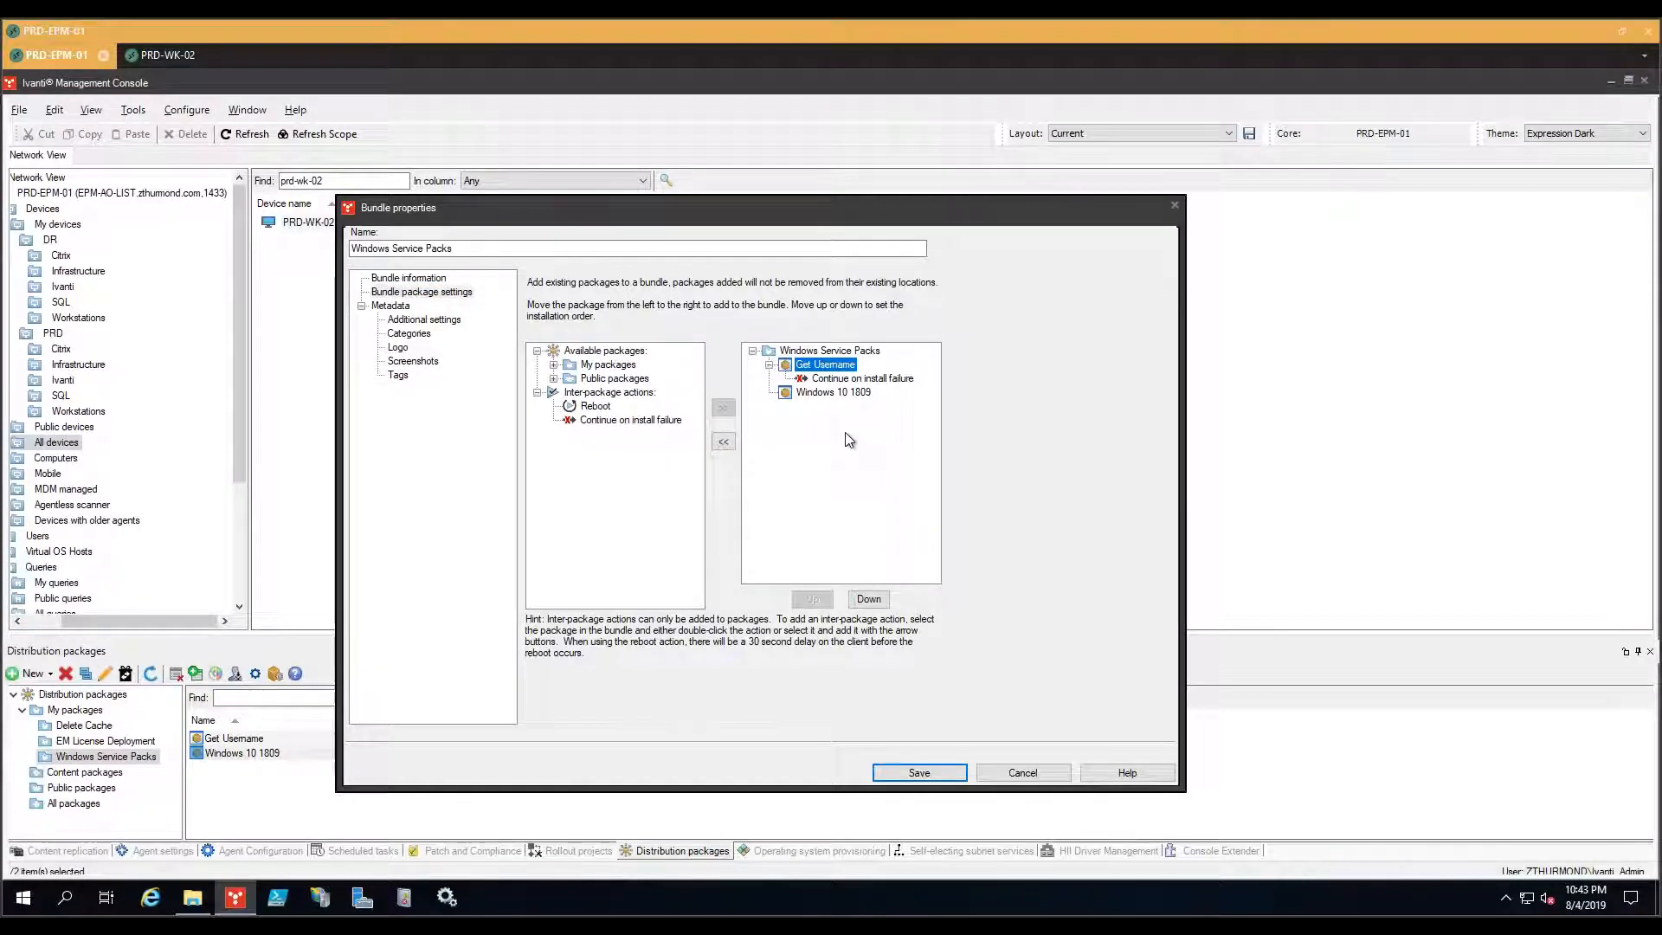
Remove the Continue on install failure action from Get Username, add it back to that package, and close the bundle properties
click(862, 381)
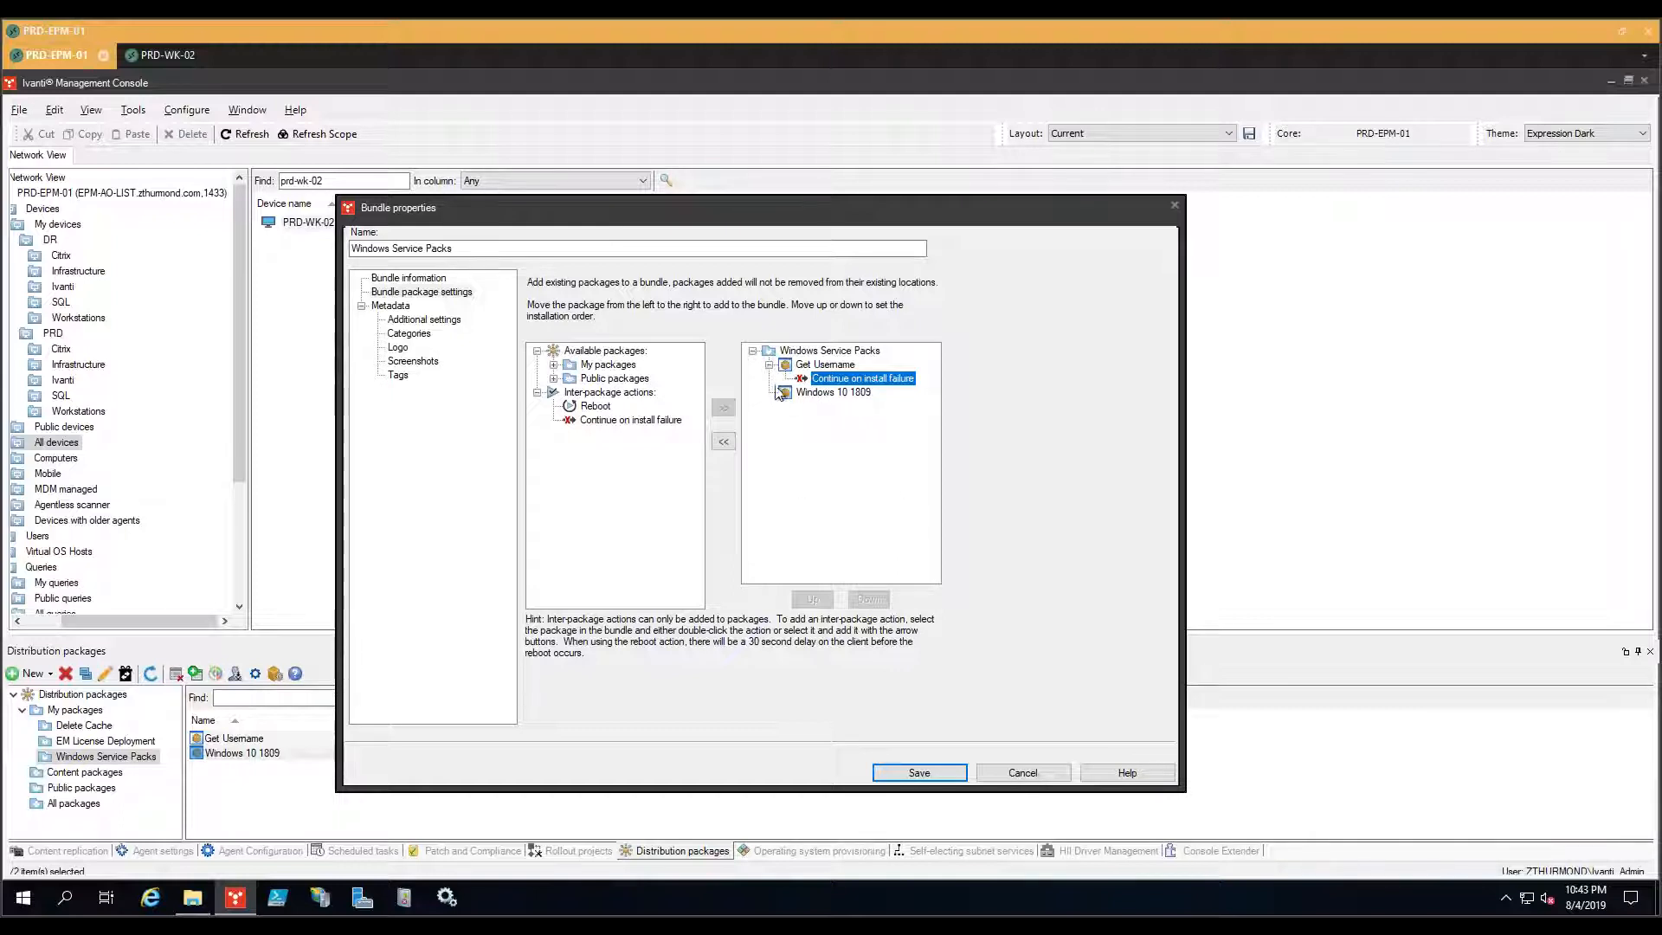
click(724, 441)
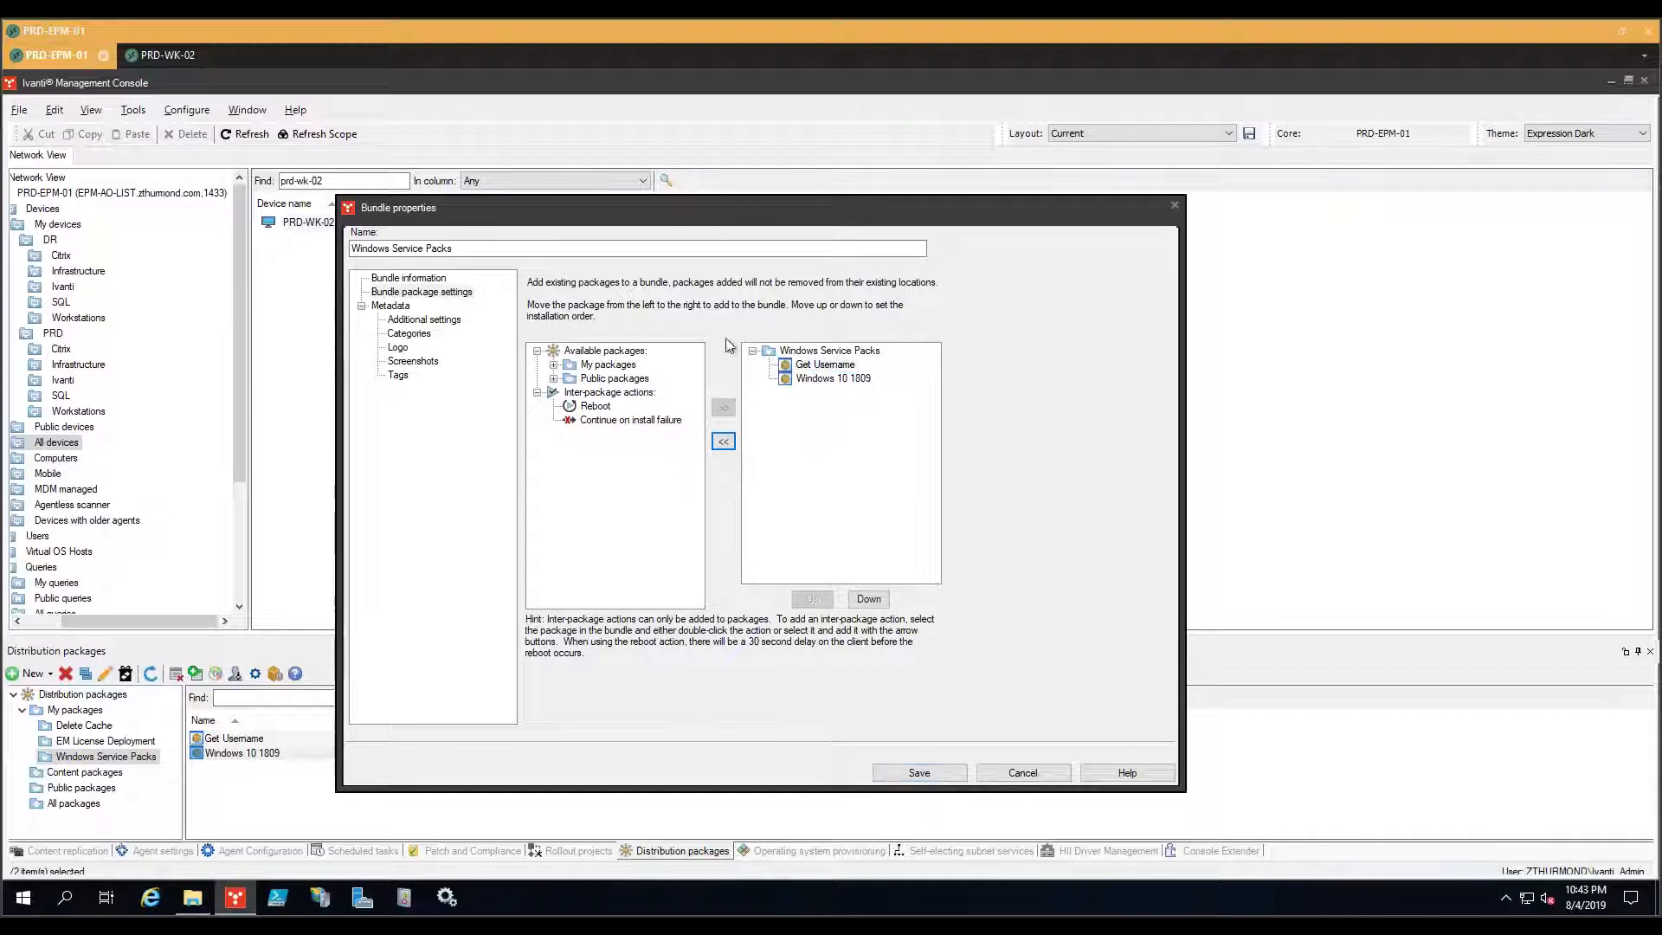
click(813, 365)
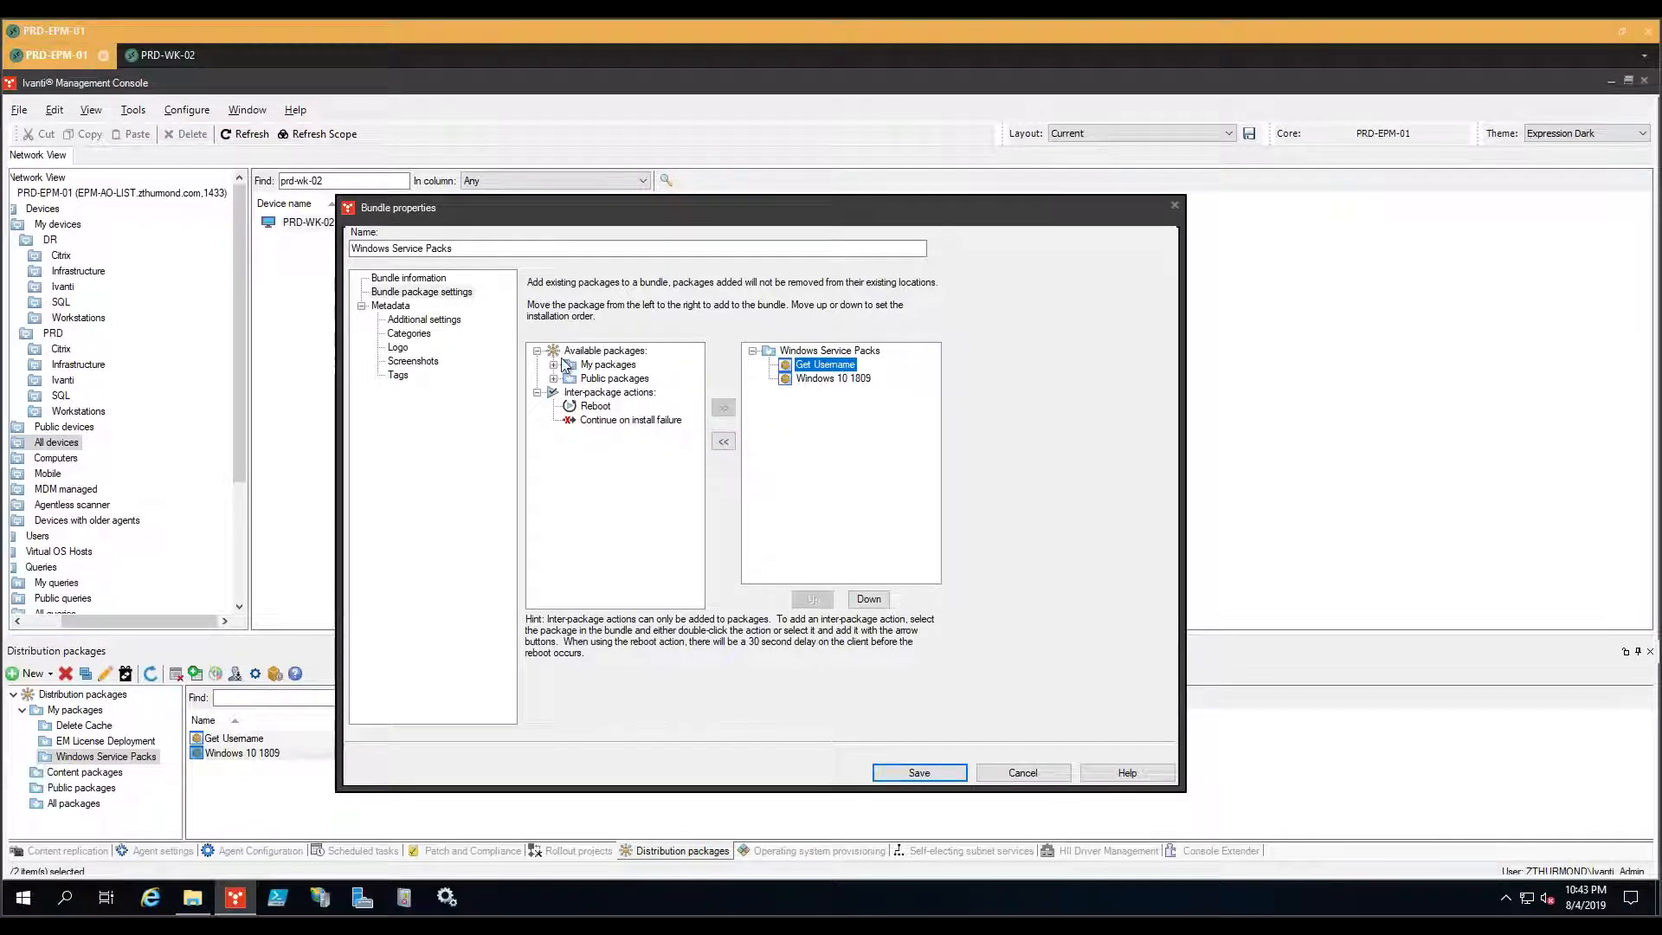
click(610, 421)
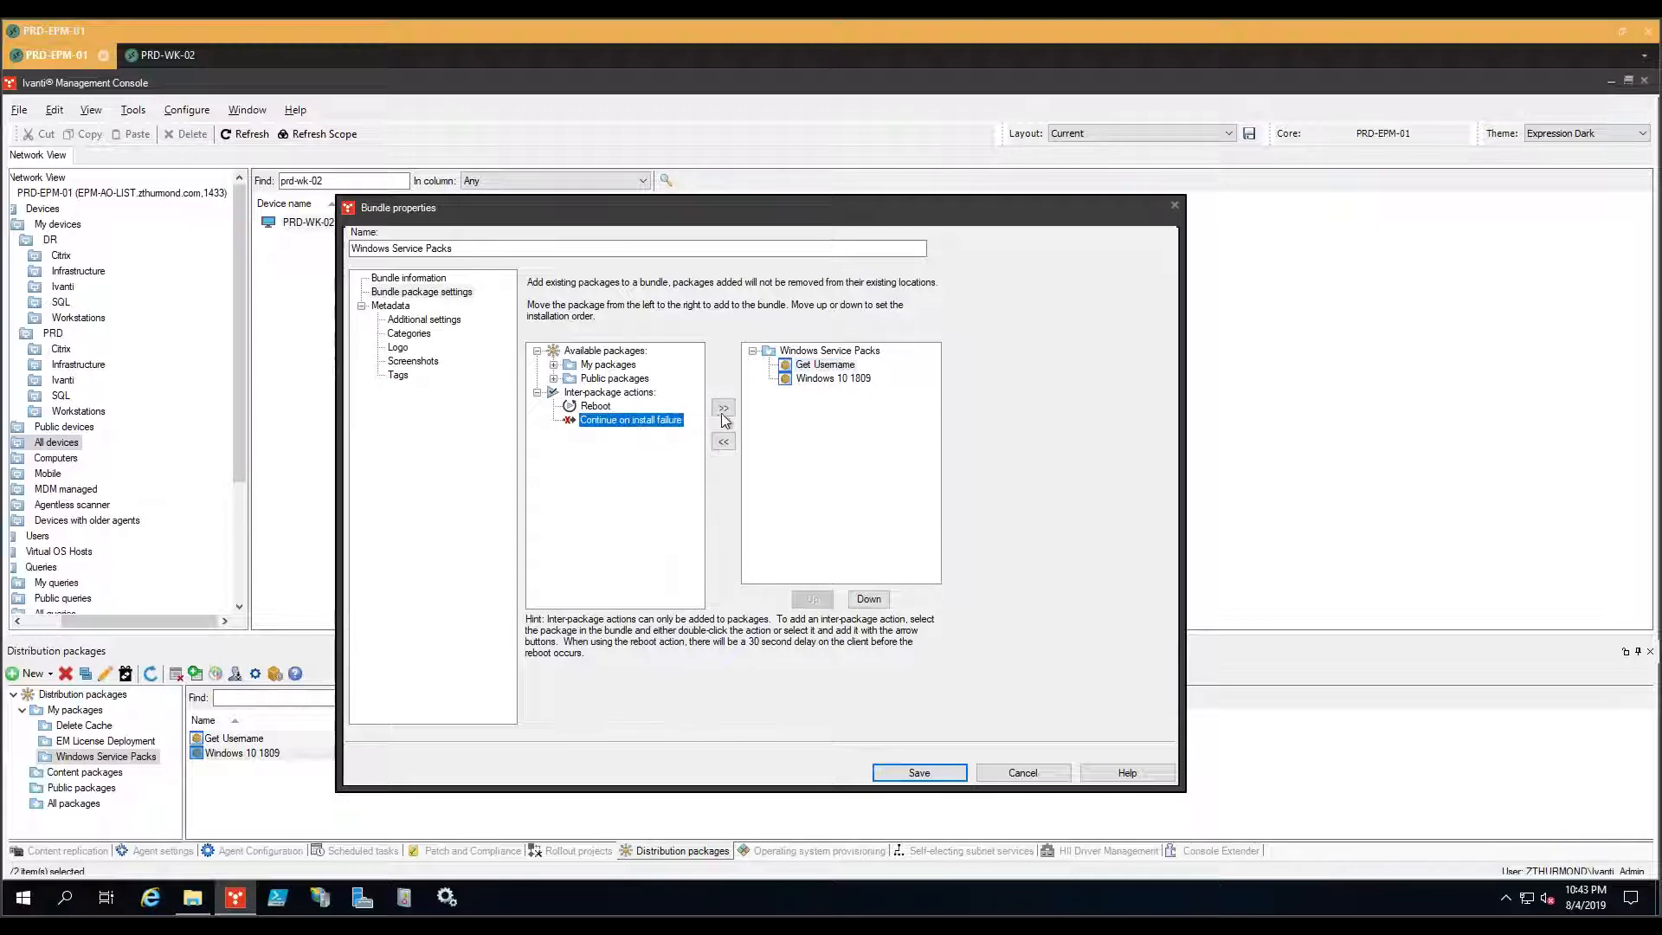
click(724, 408)
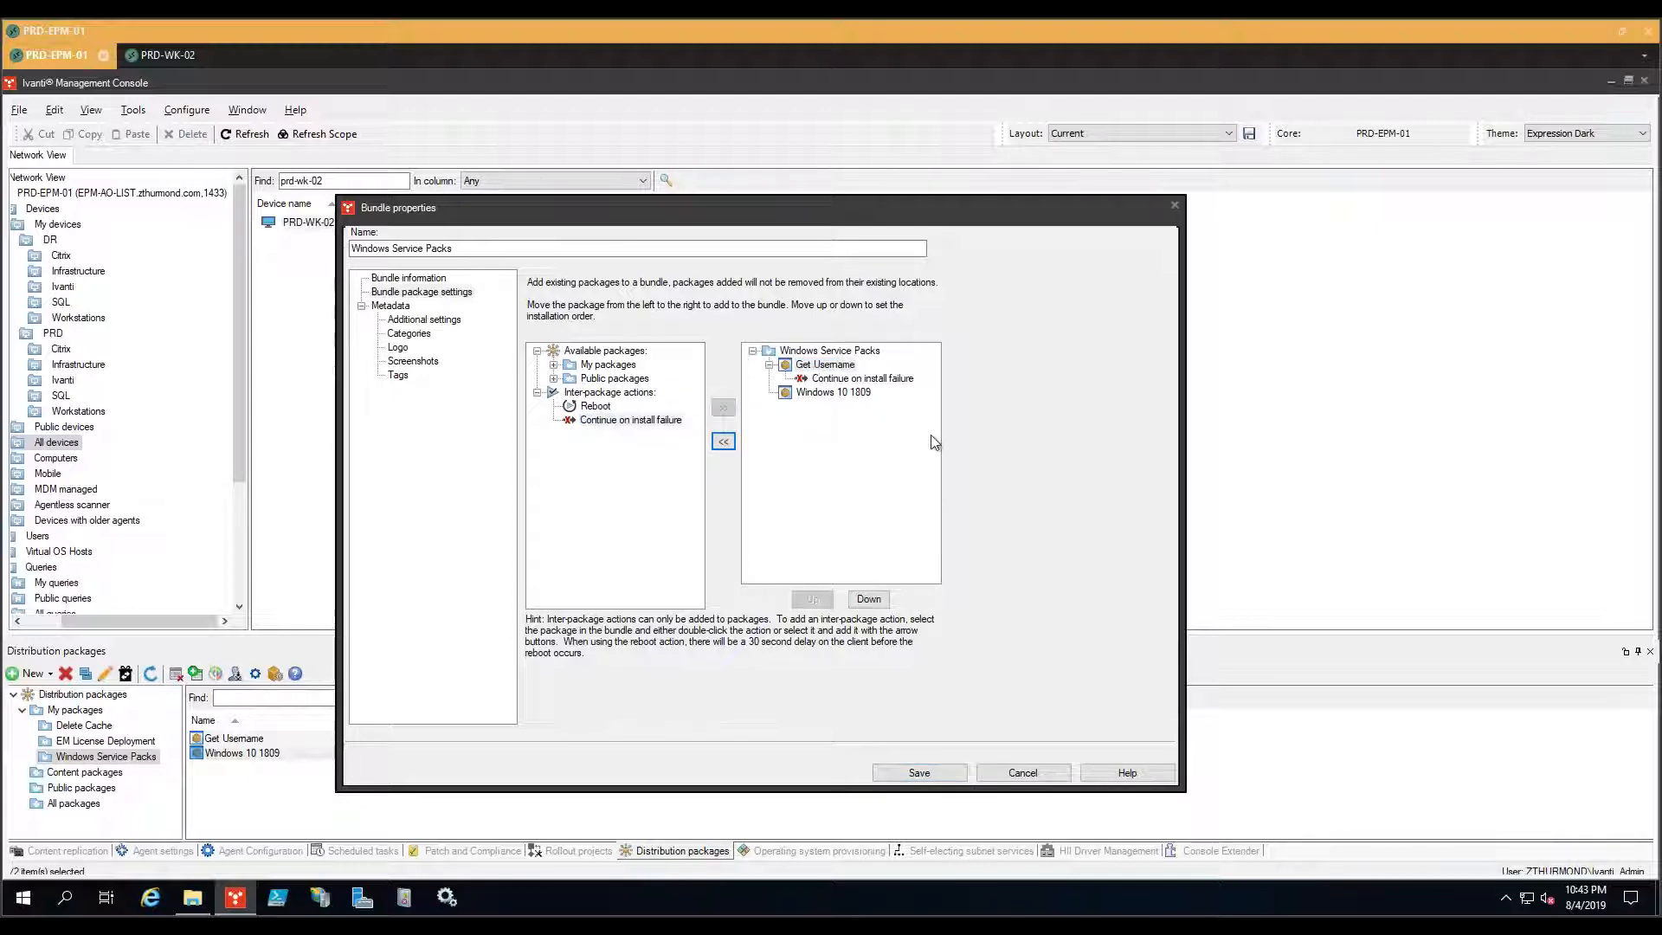
click(981, 775)
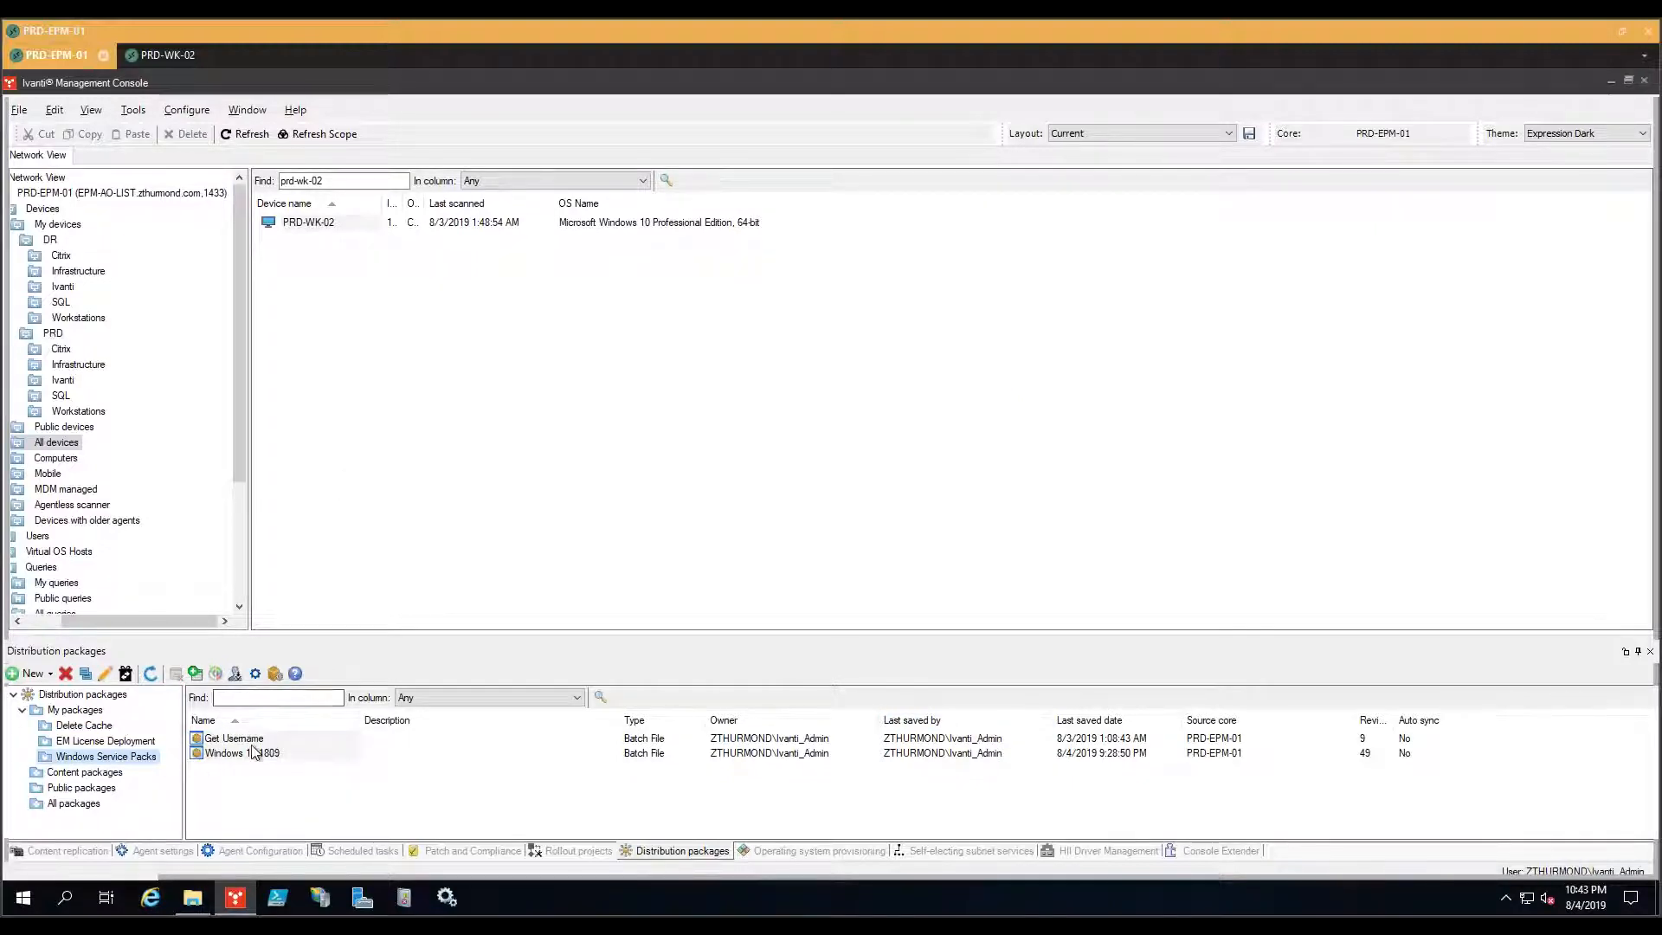
right_click(136, 768)
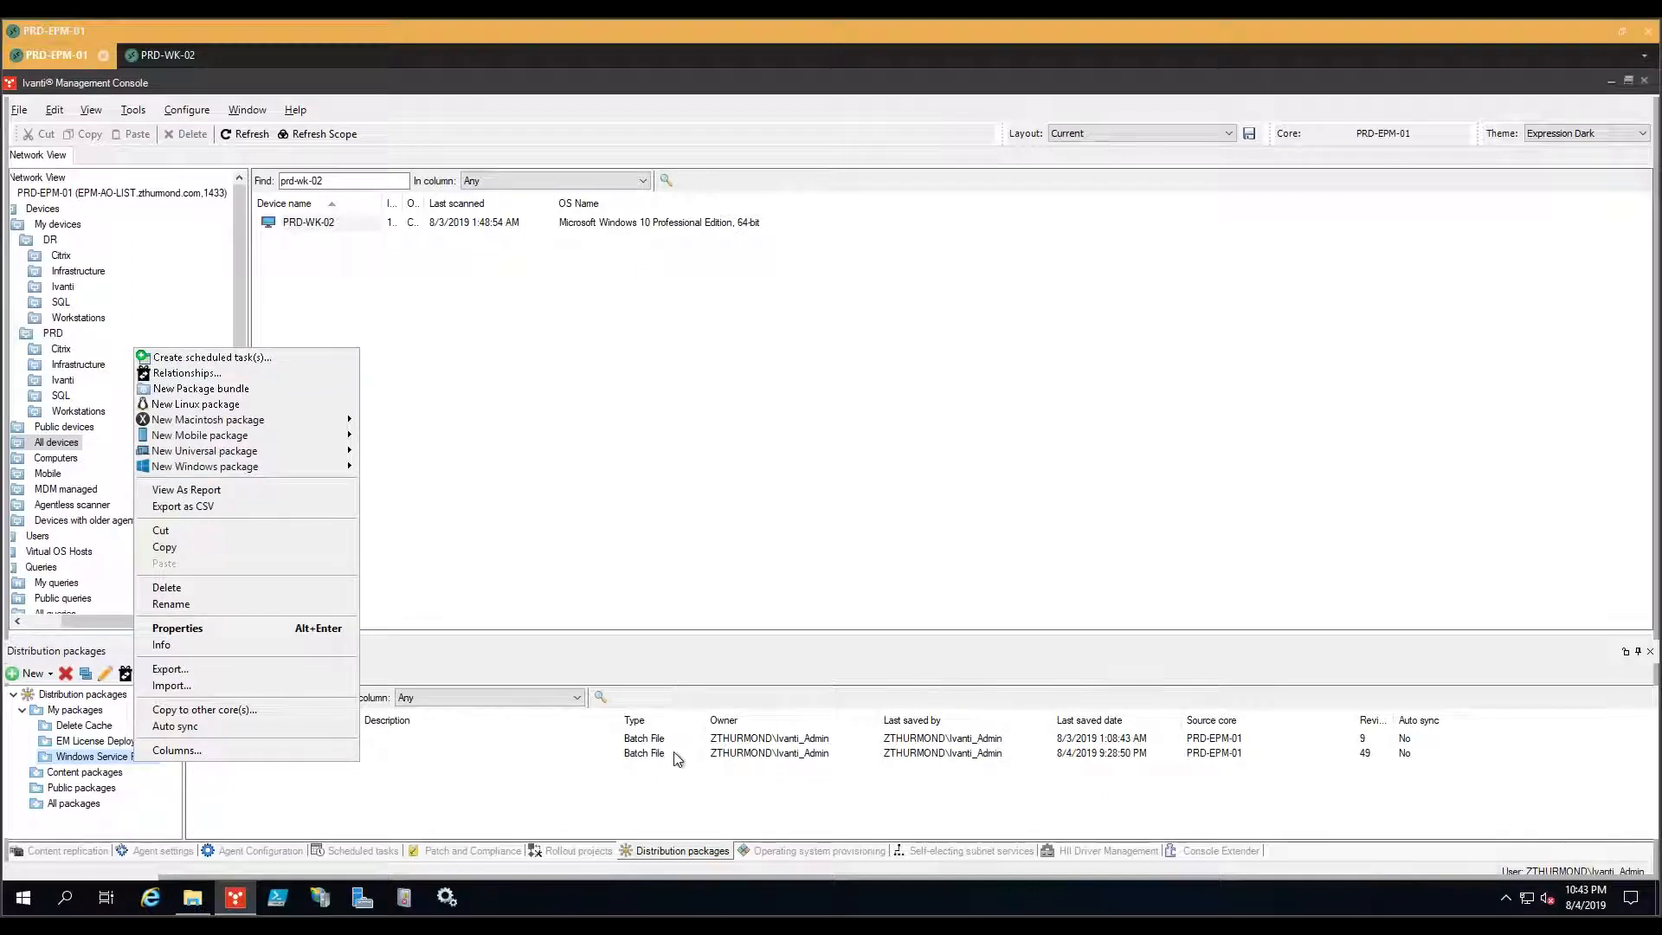
click(675, 784)
Open the properties of the Windows Service Packs scheduled task and review its overview, distribution package and targeted devices
click(352, 852)
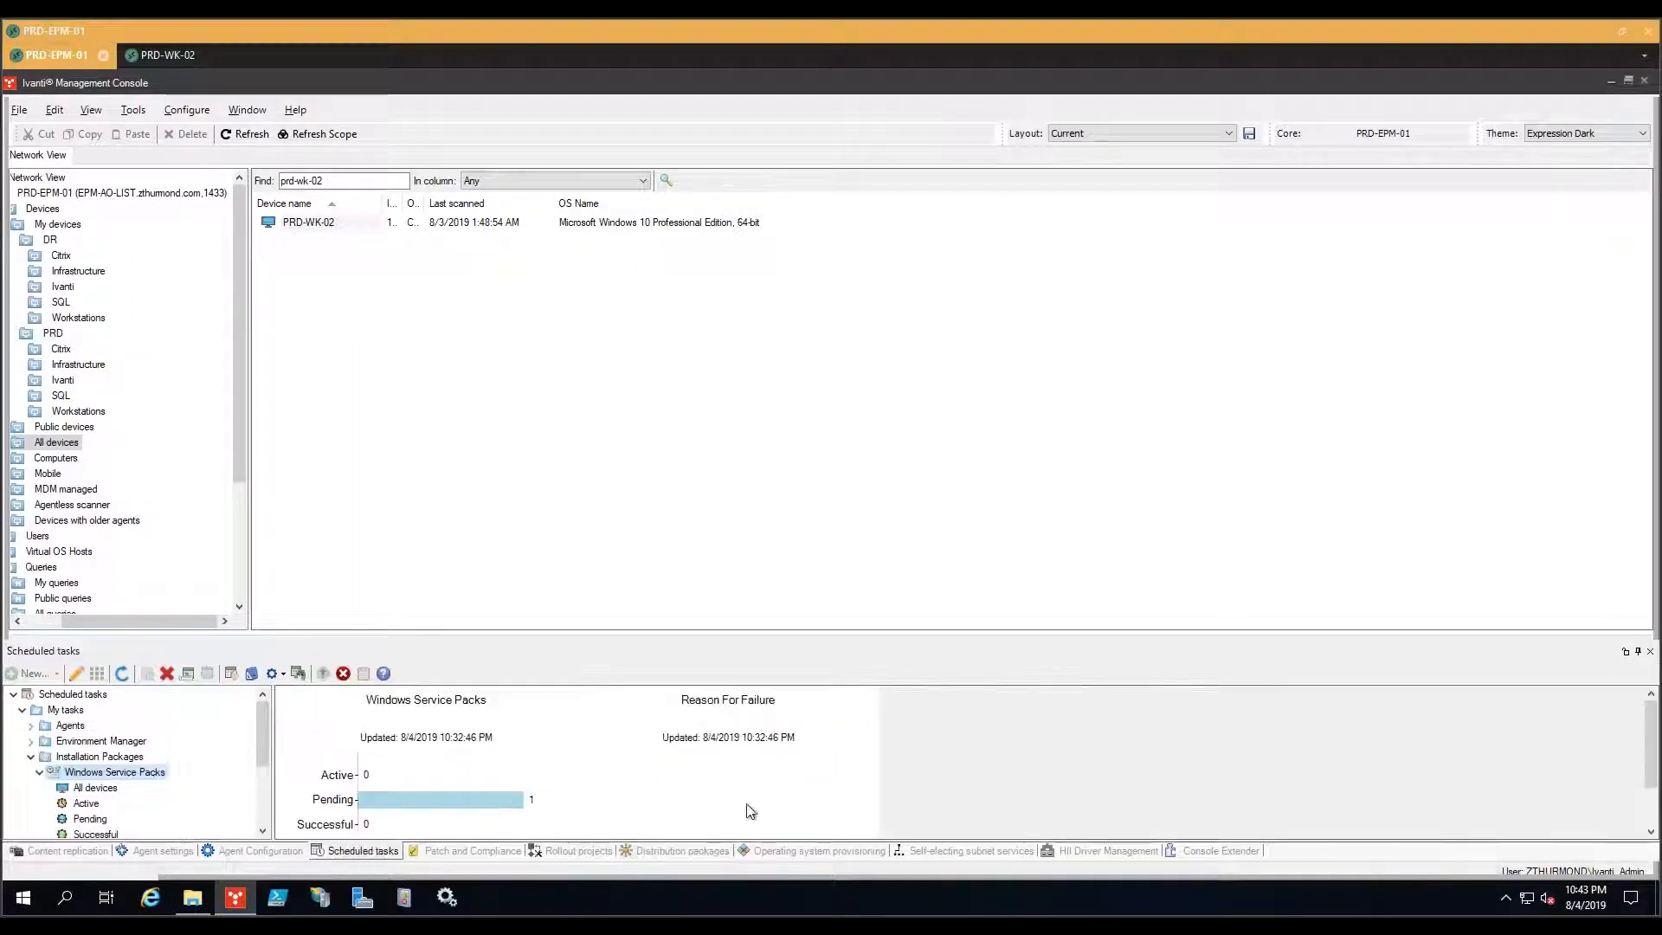
right_click(146, 779)
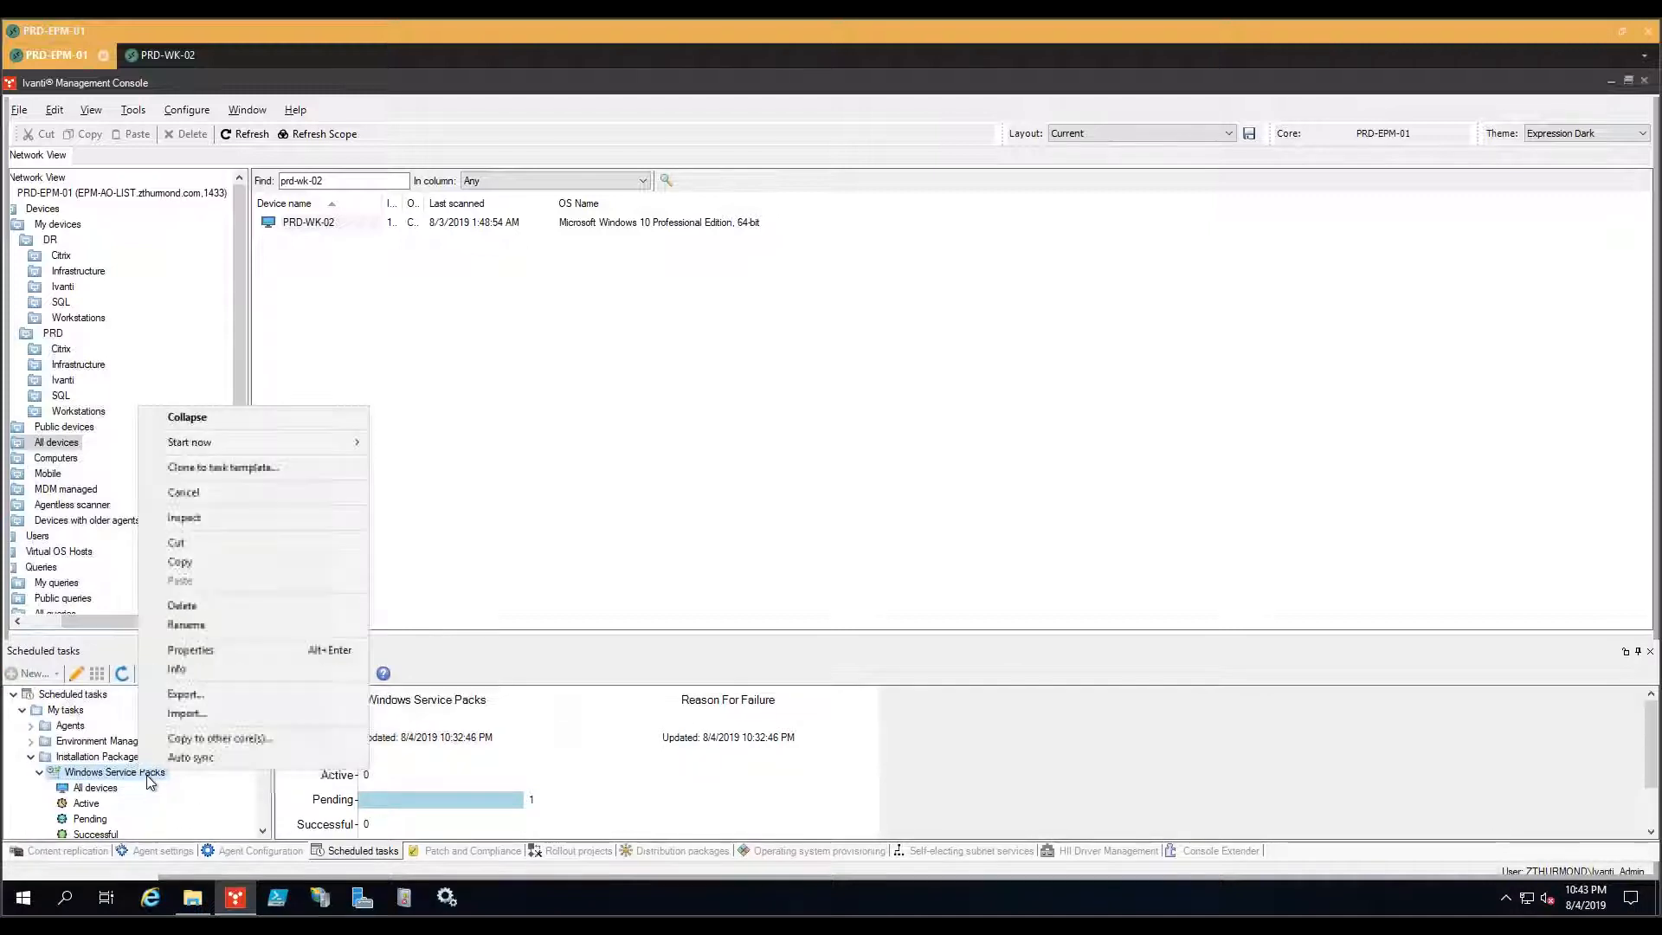
click(292, 654)
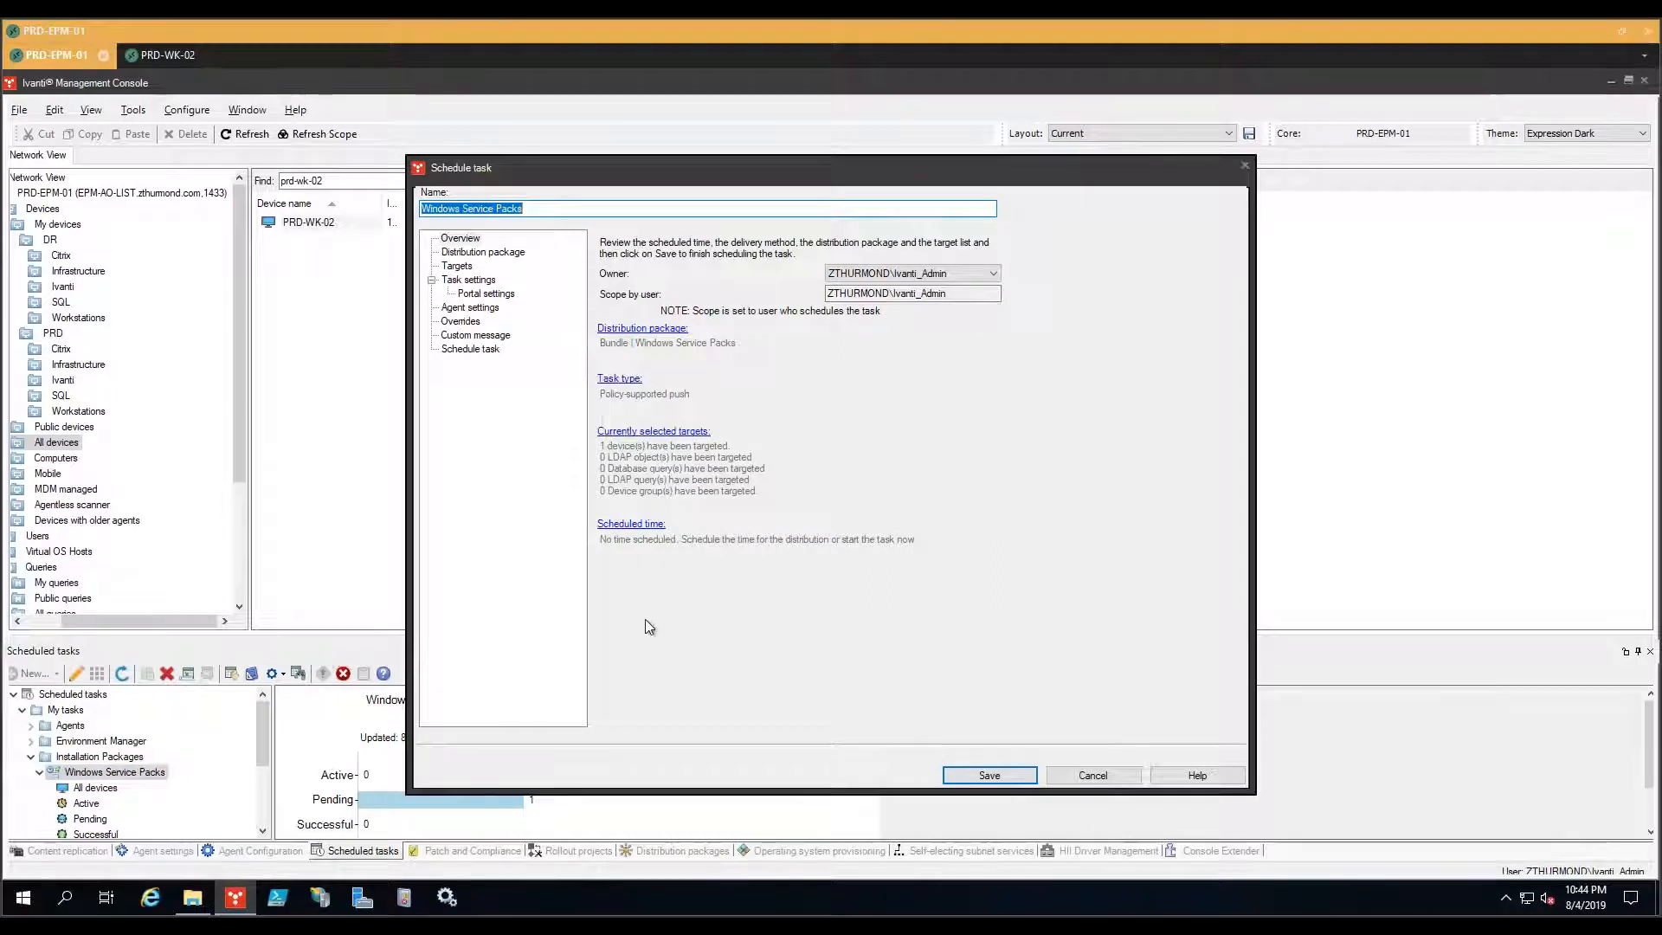
drag(822, 176, 851, 193)
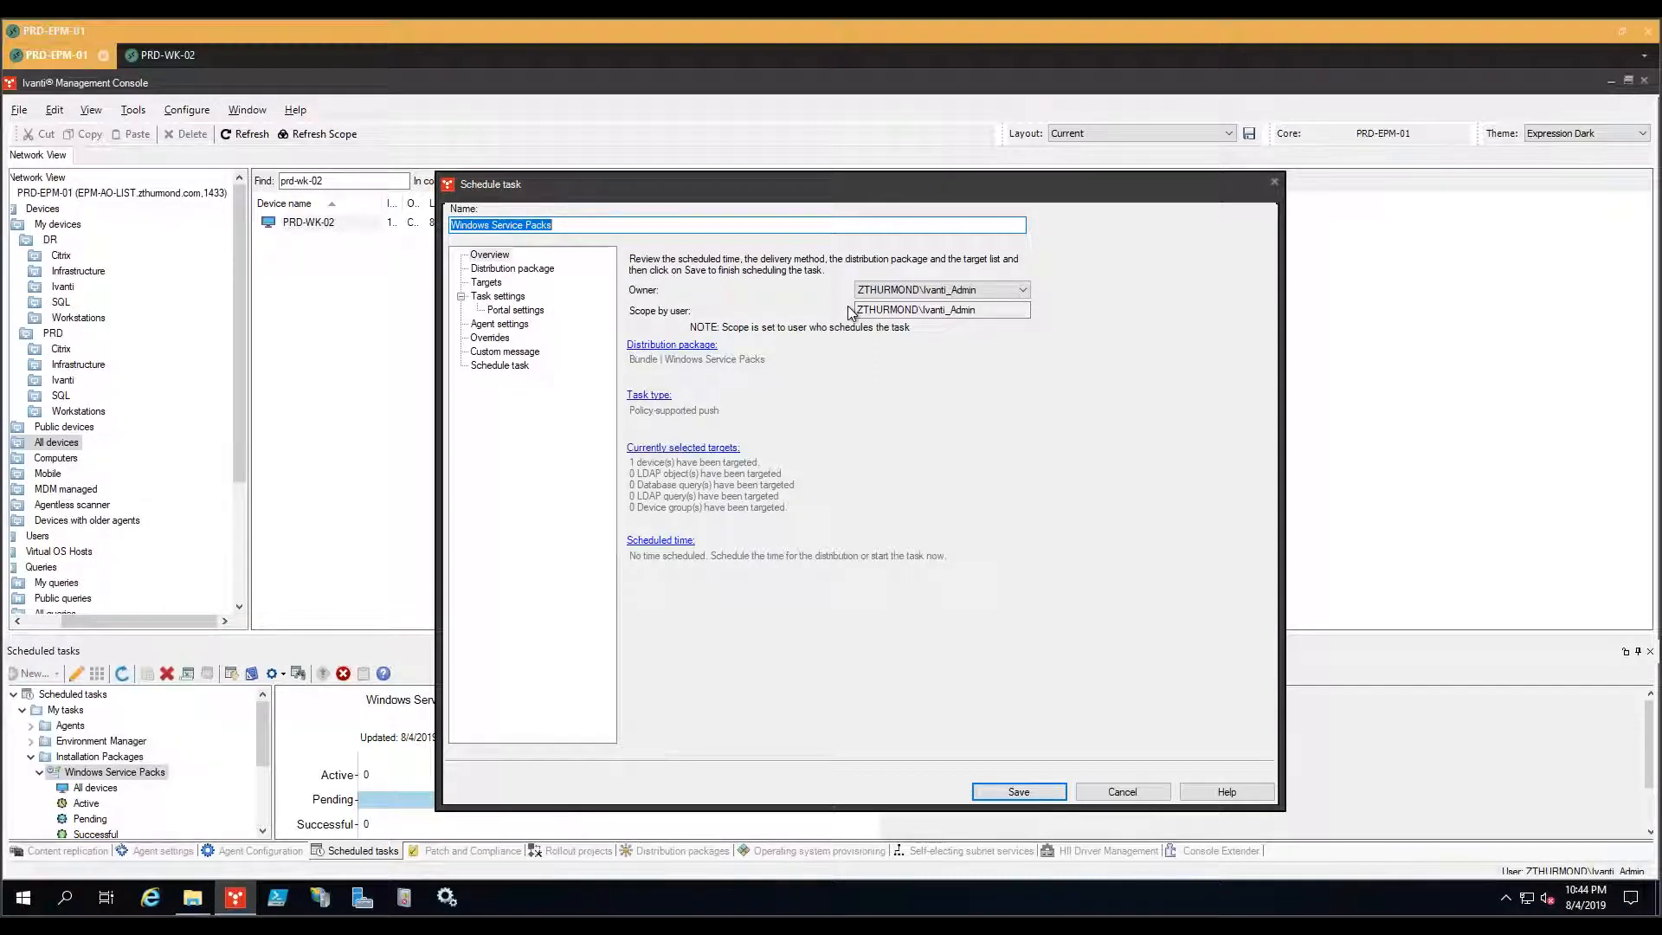
click(514, 270)
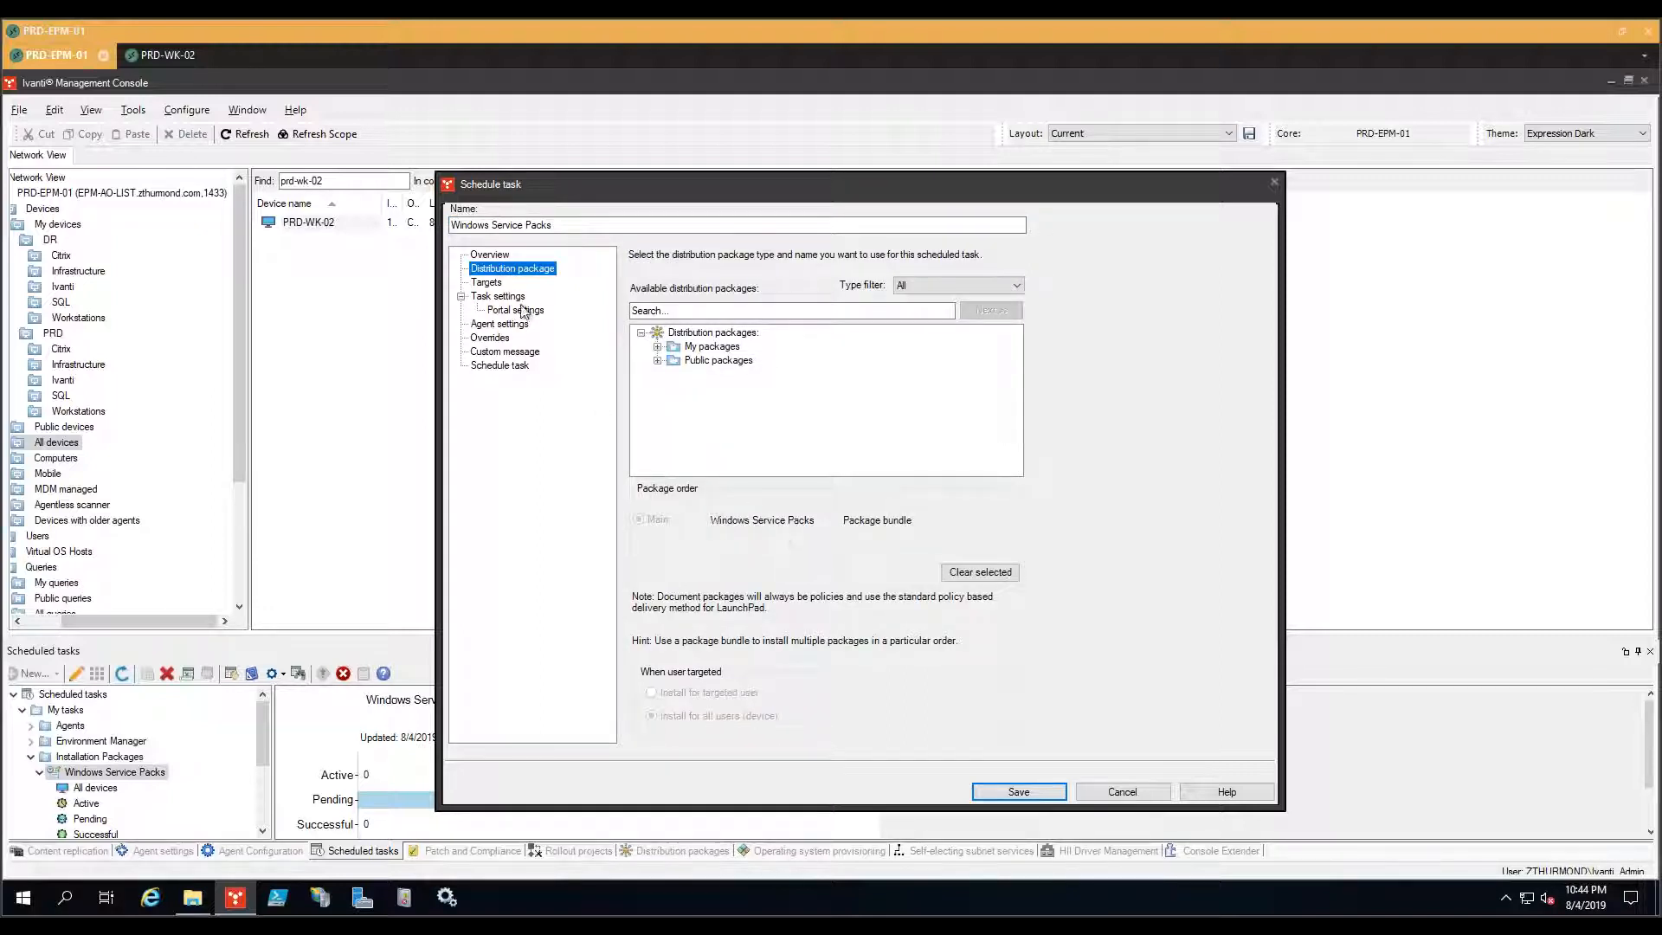
click(486, 284)
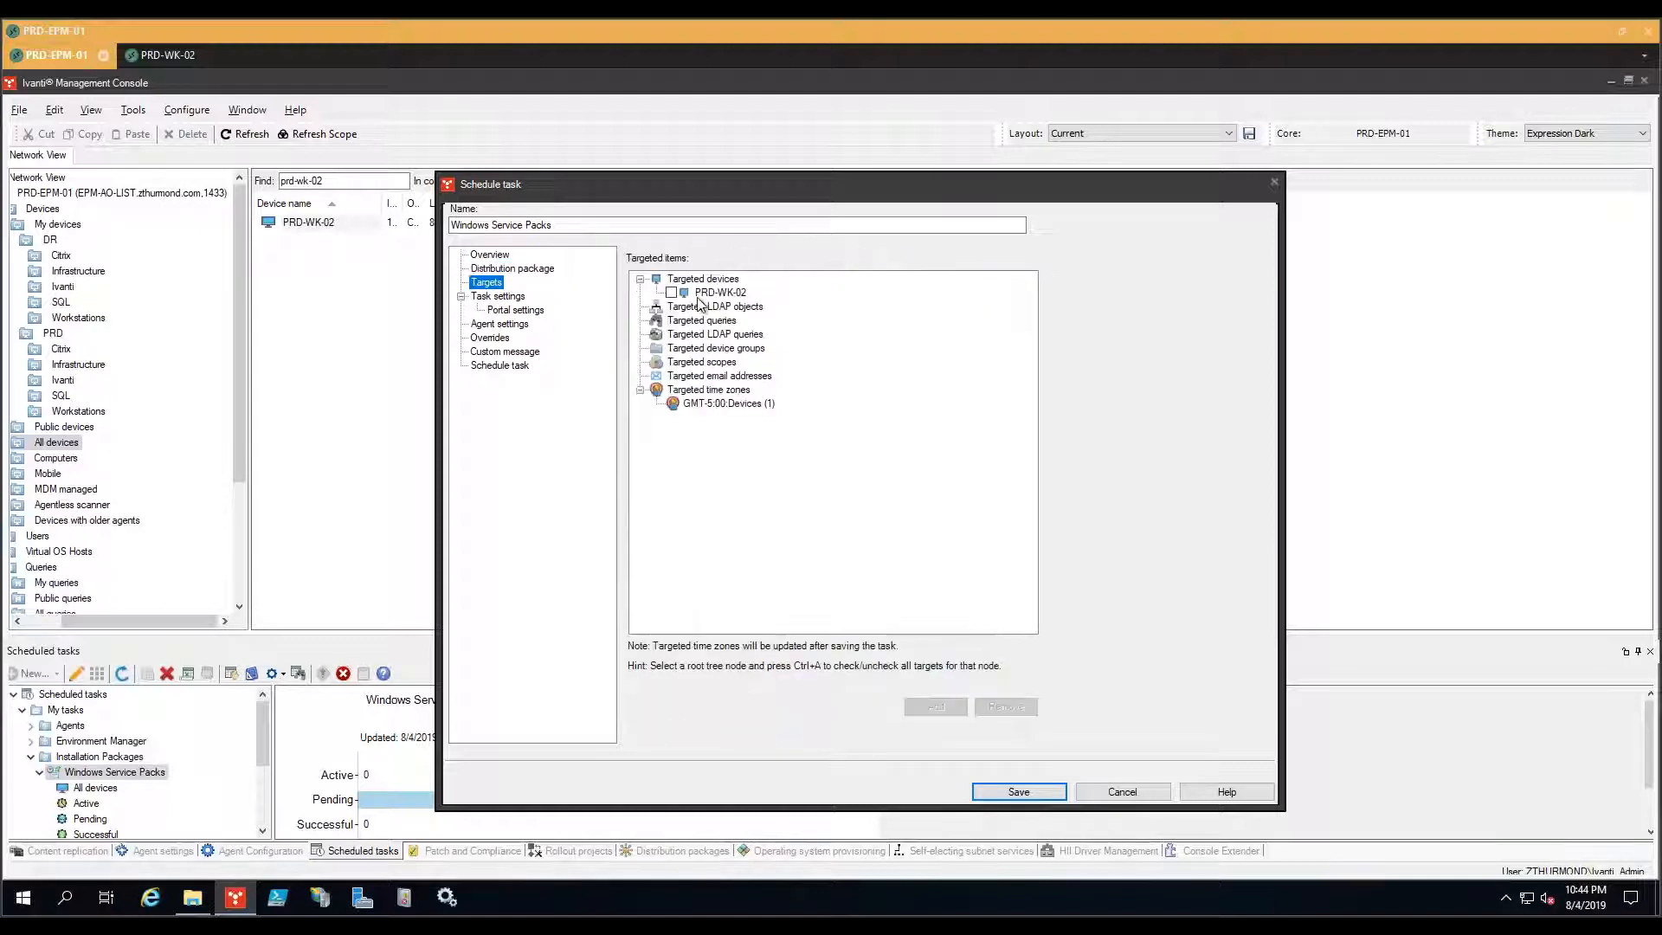
Set the scheduled task's Distribution and patch agent setting to Service Pack Deployment
click(509, 325)
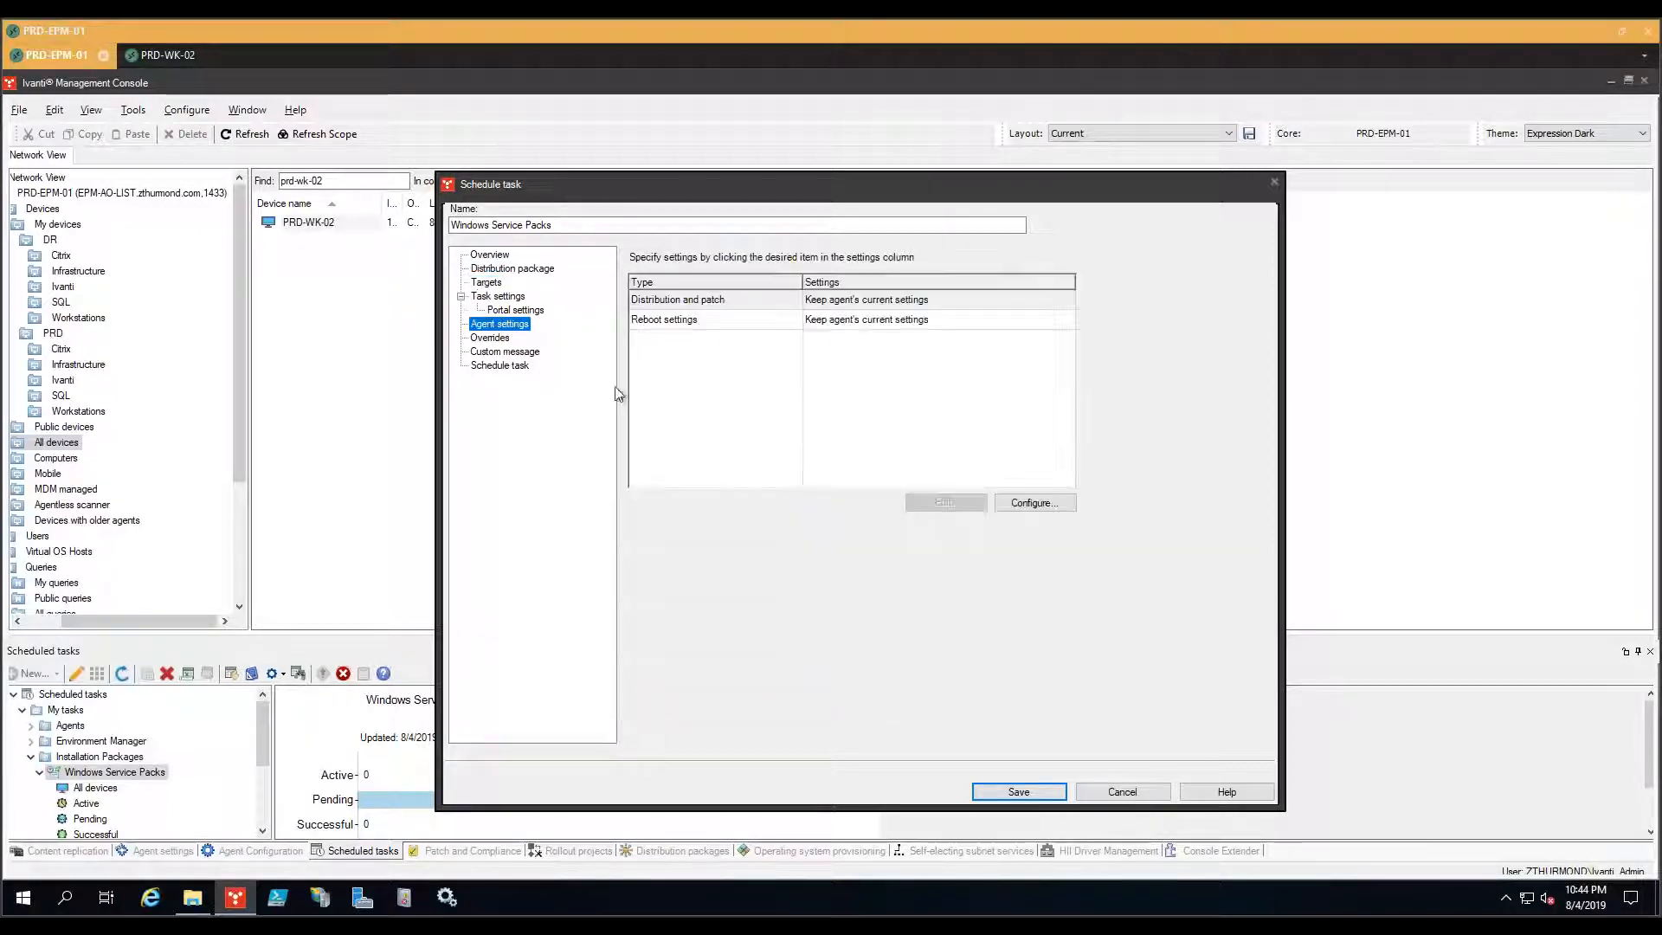
click(852, 301)
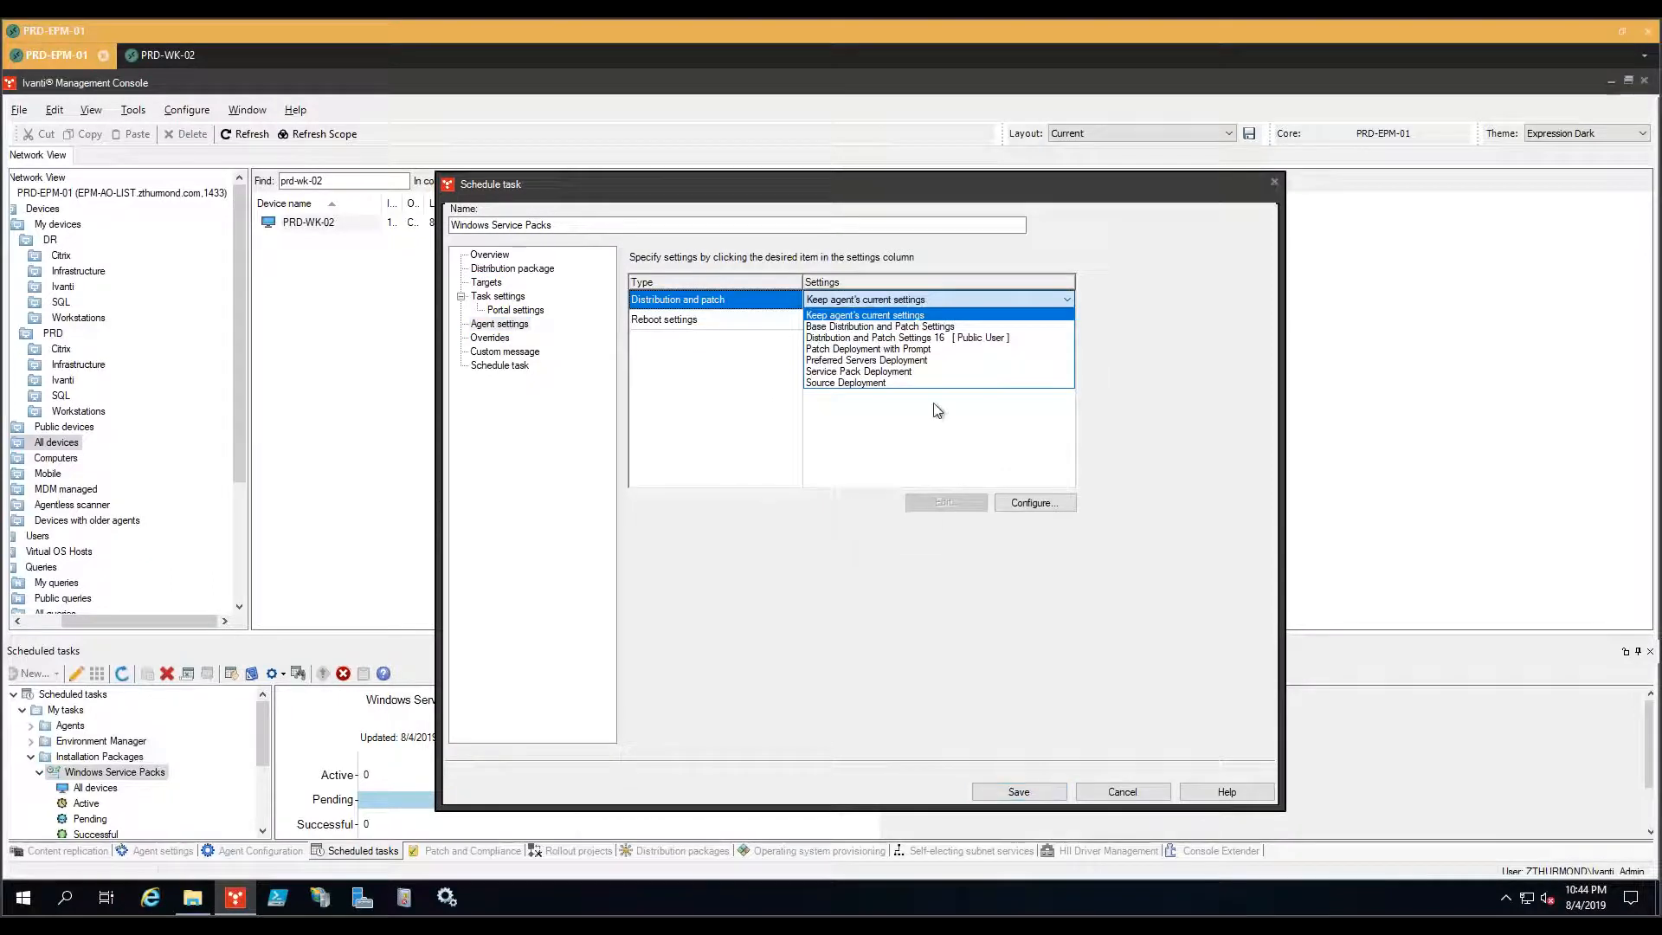
click(903, 373)
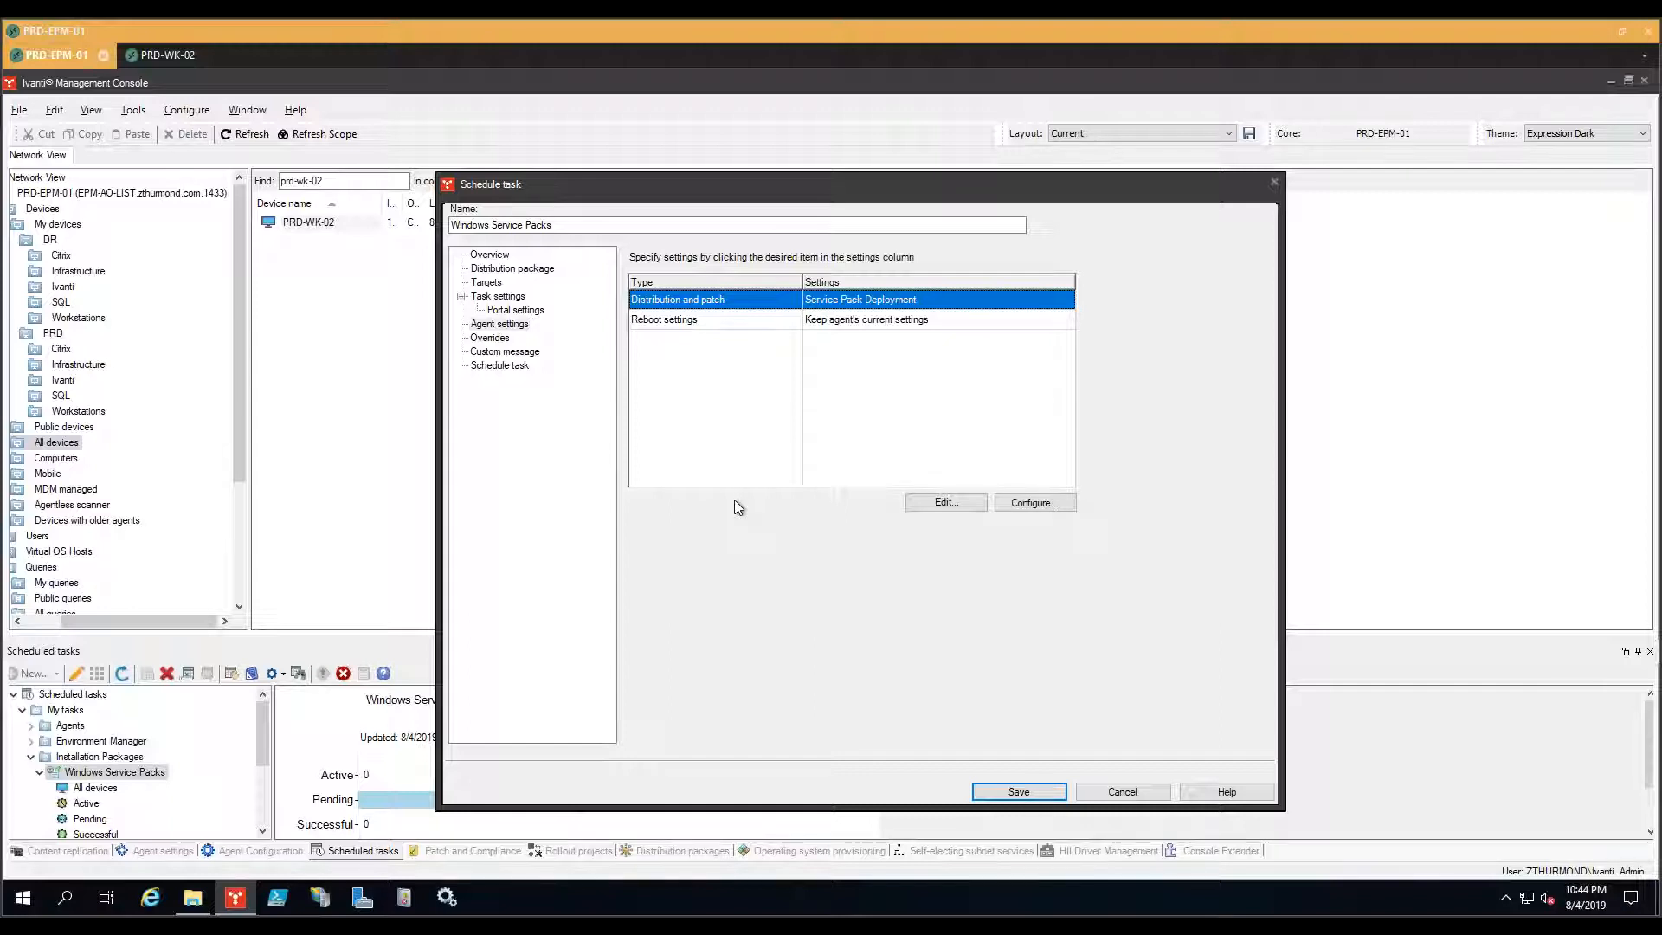
Examine the notification and user deferral options in the Service Pack Deployment settings, and close them without saving
click(947, 504)
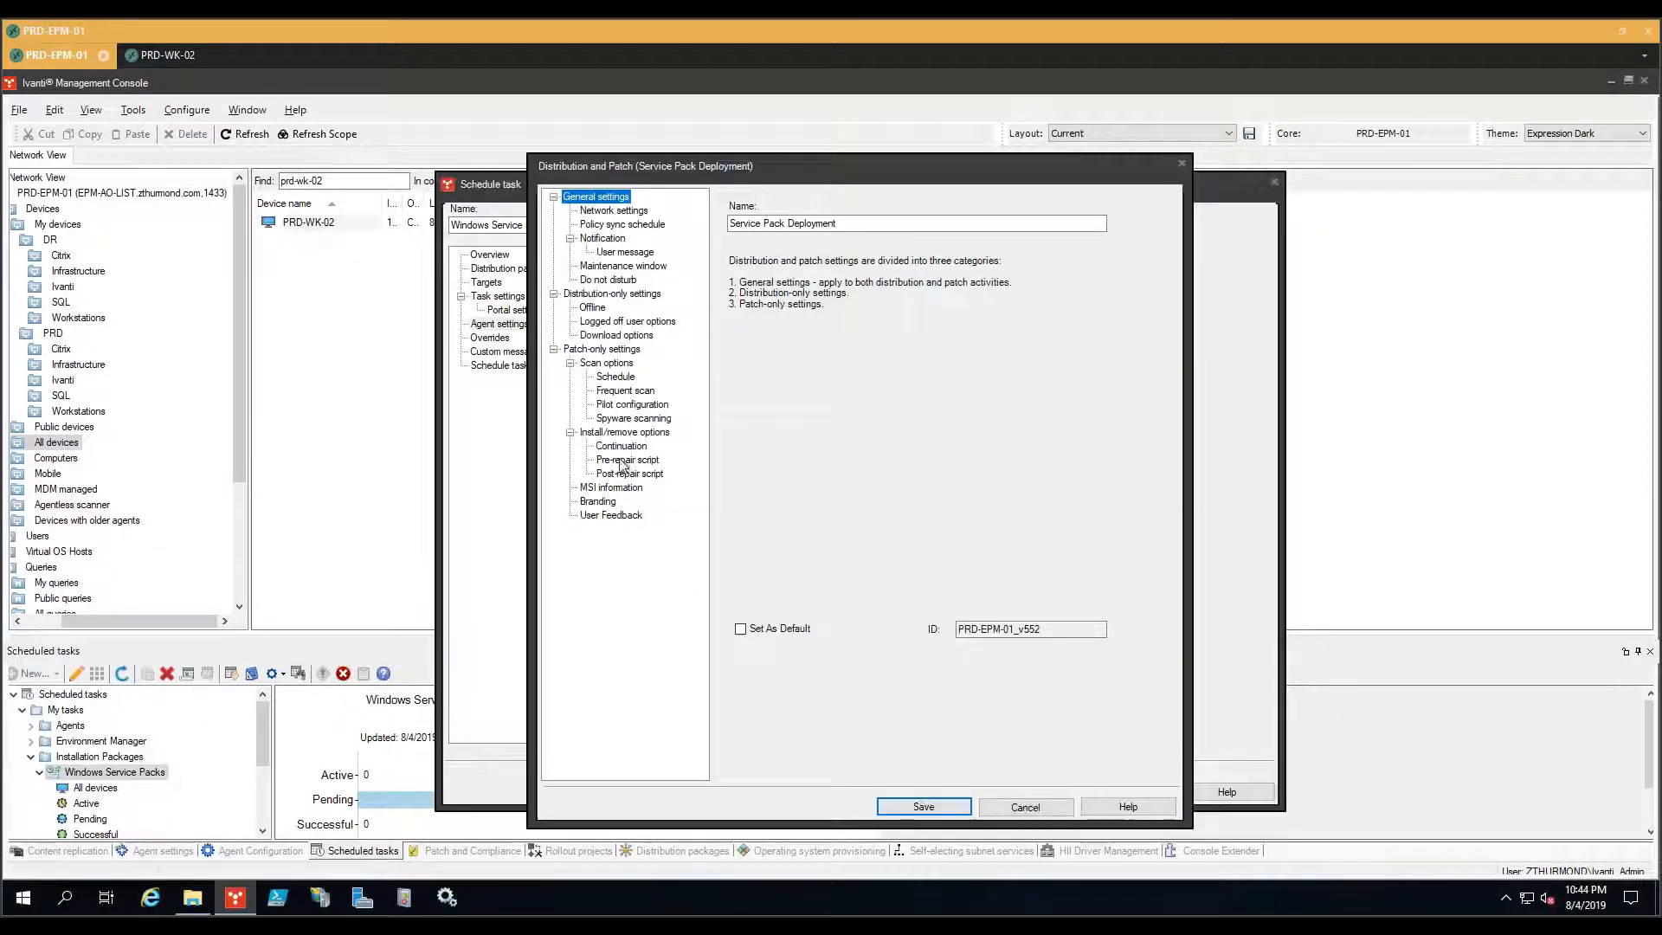
click(602, 238)
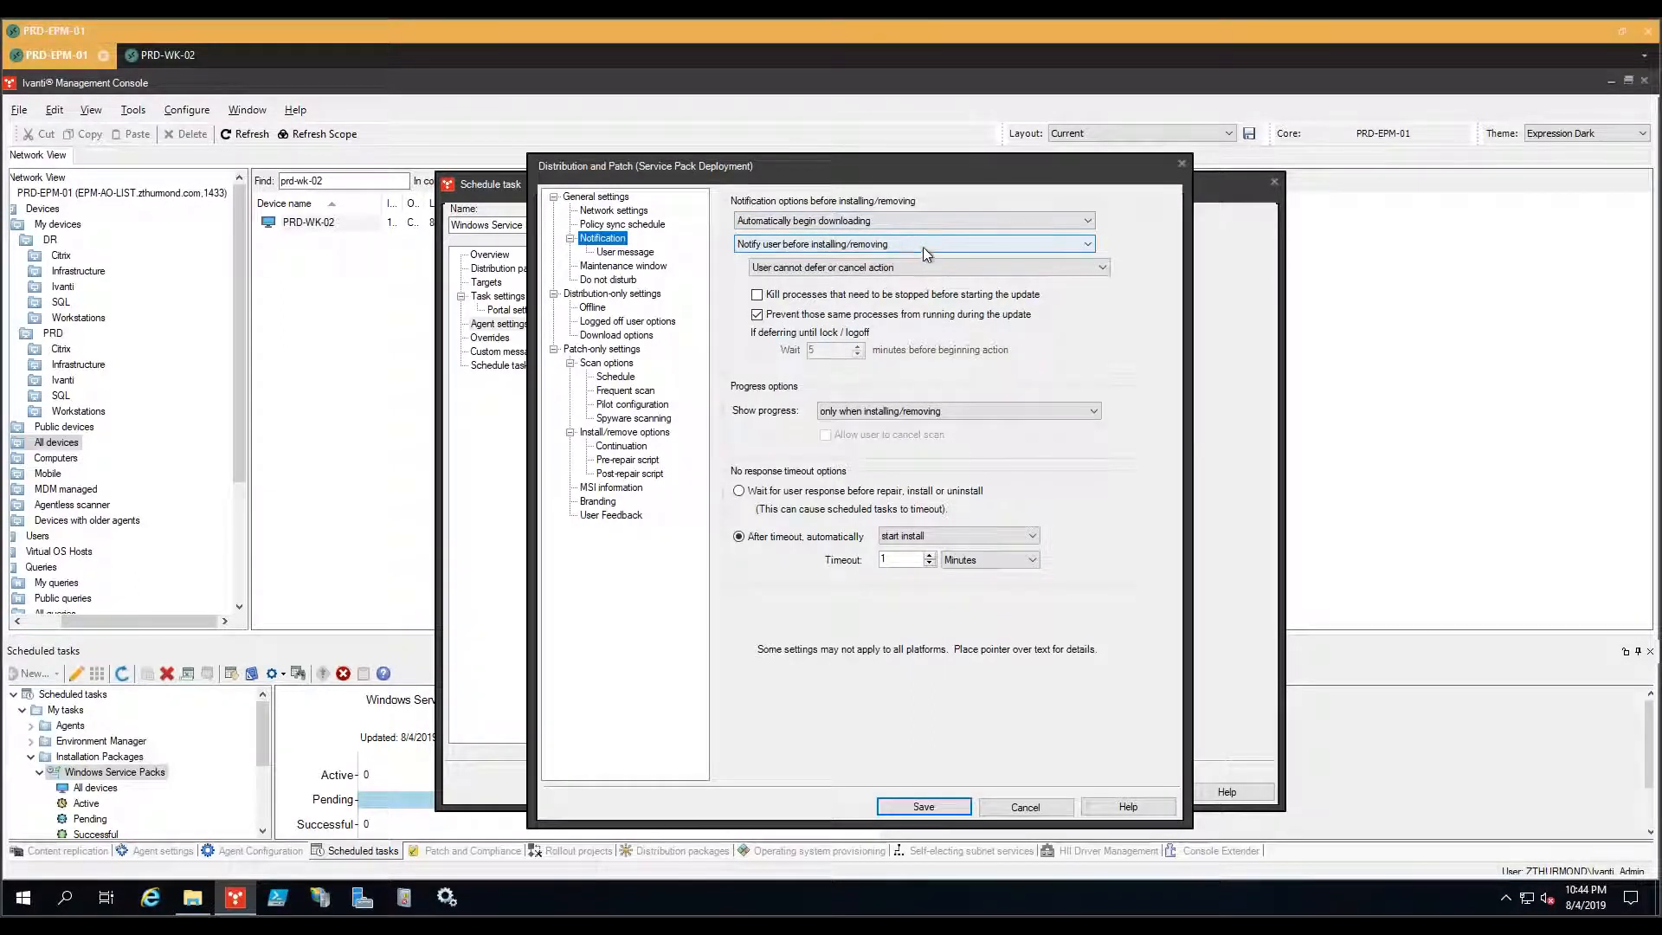
click(947, 267)
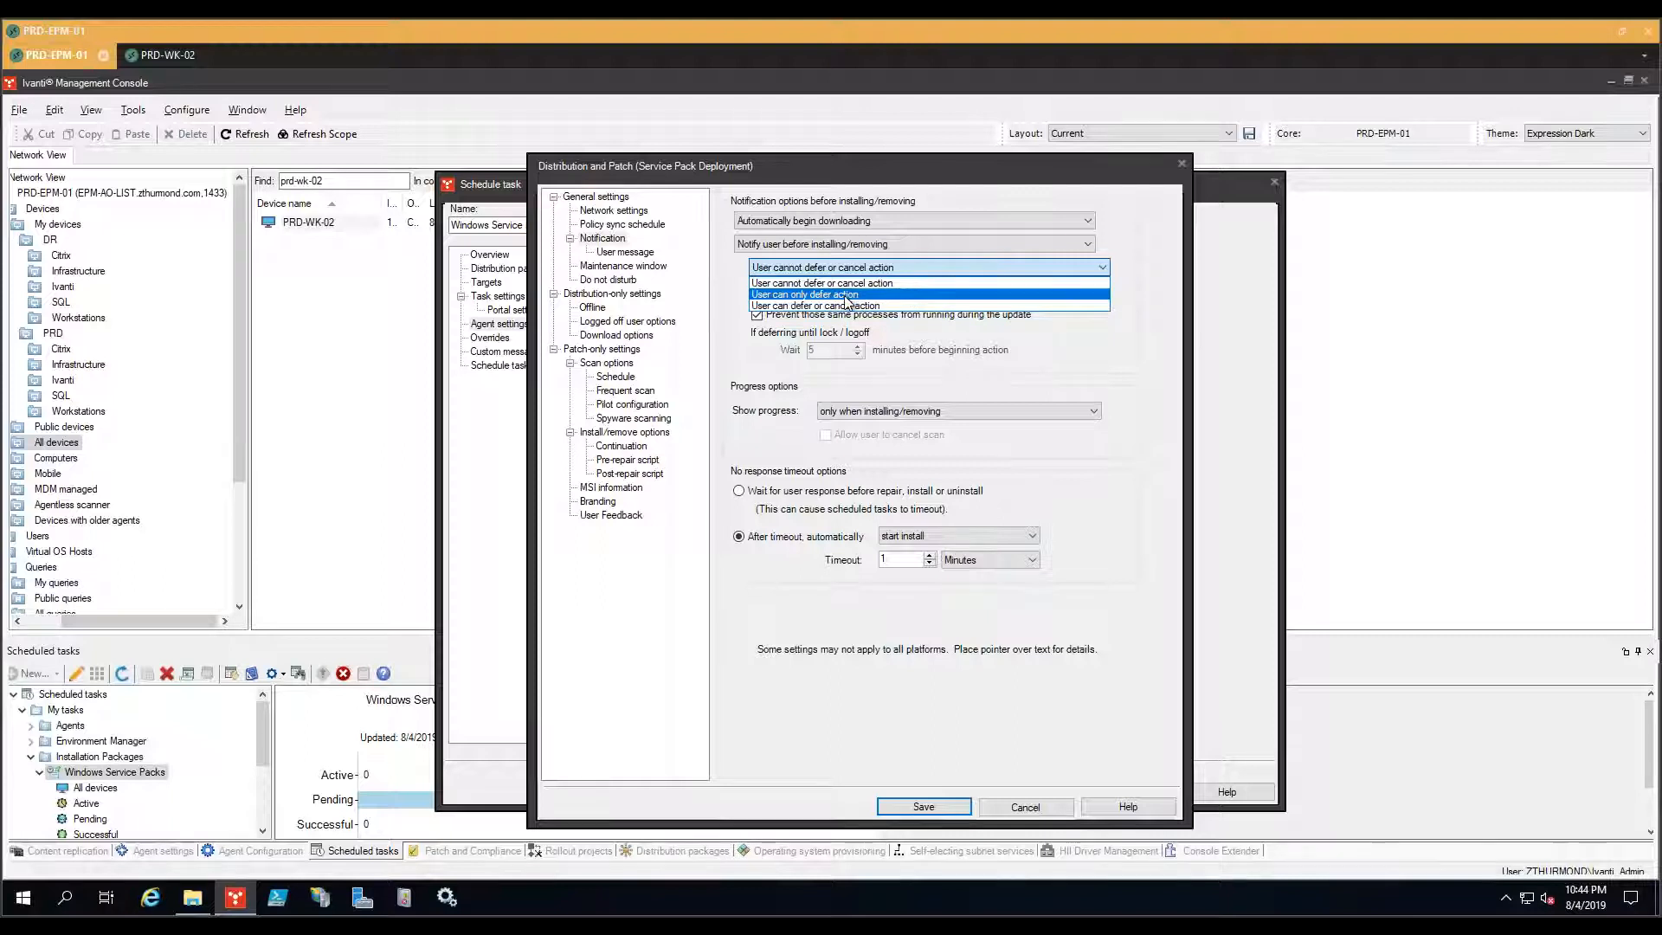
click(1134, 299)
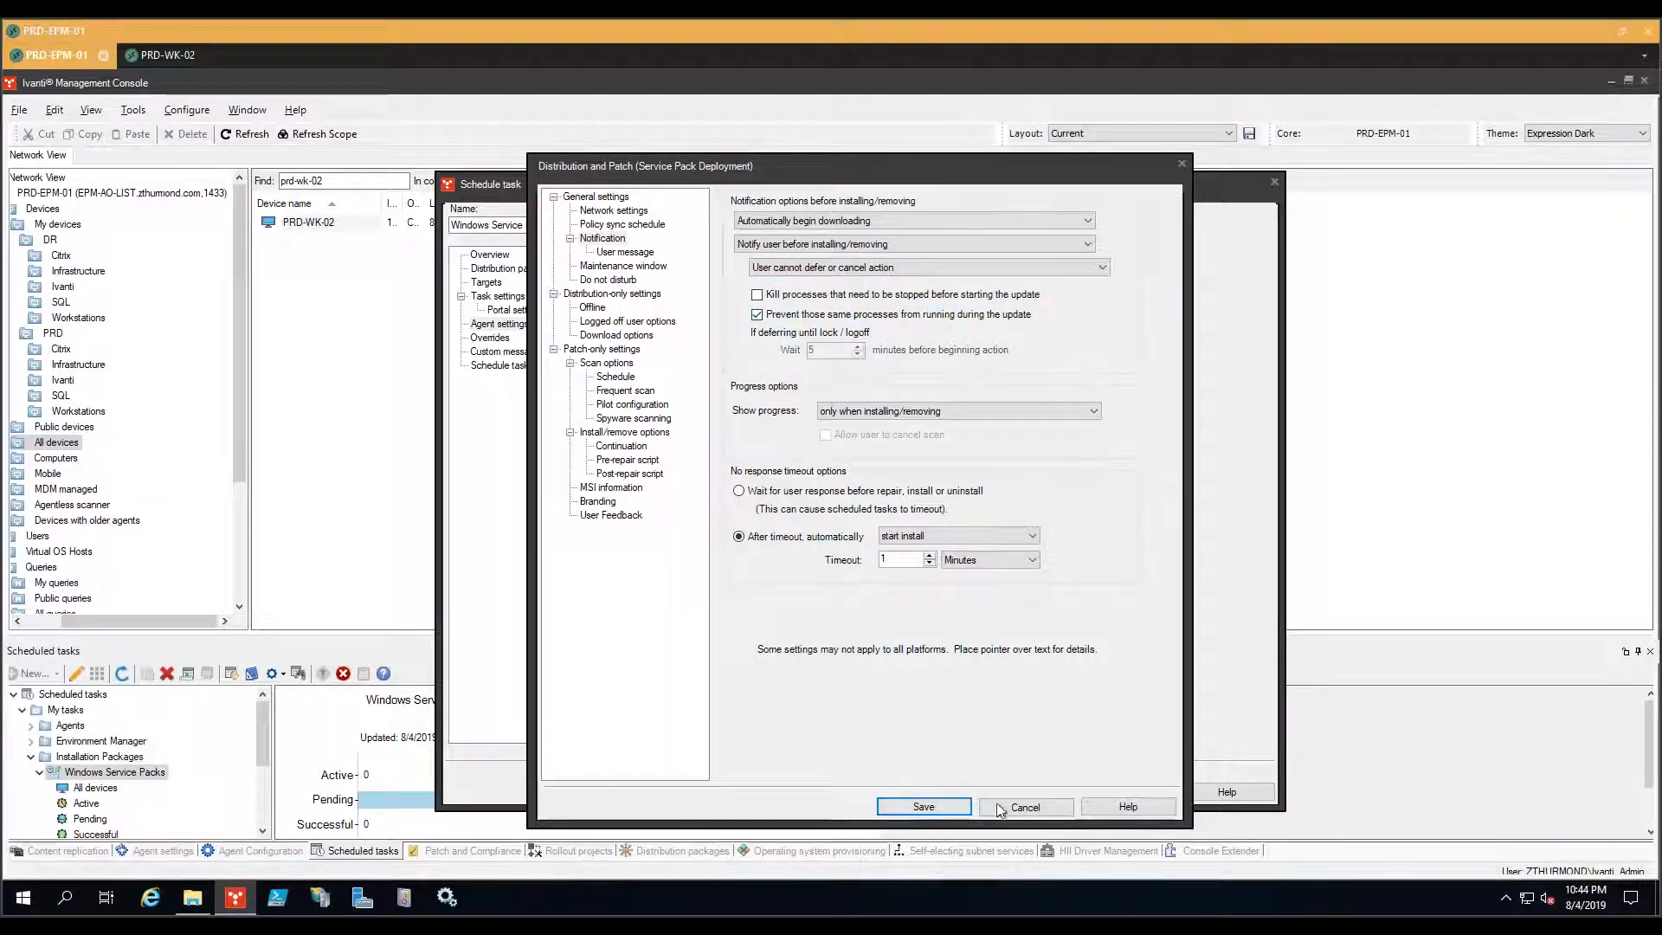
click(1025, 807)
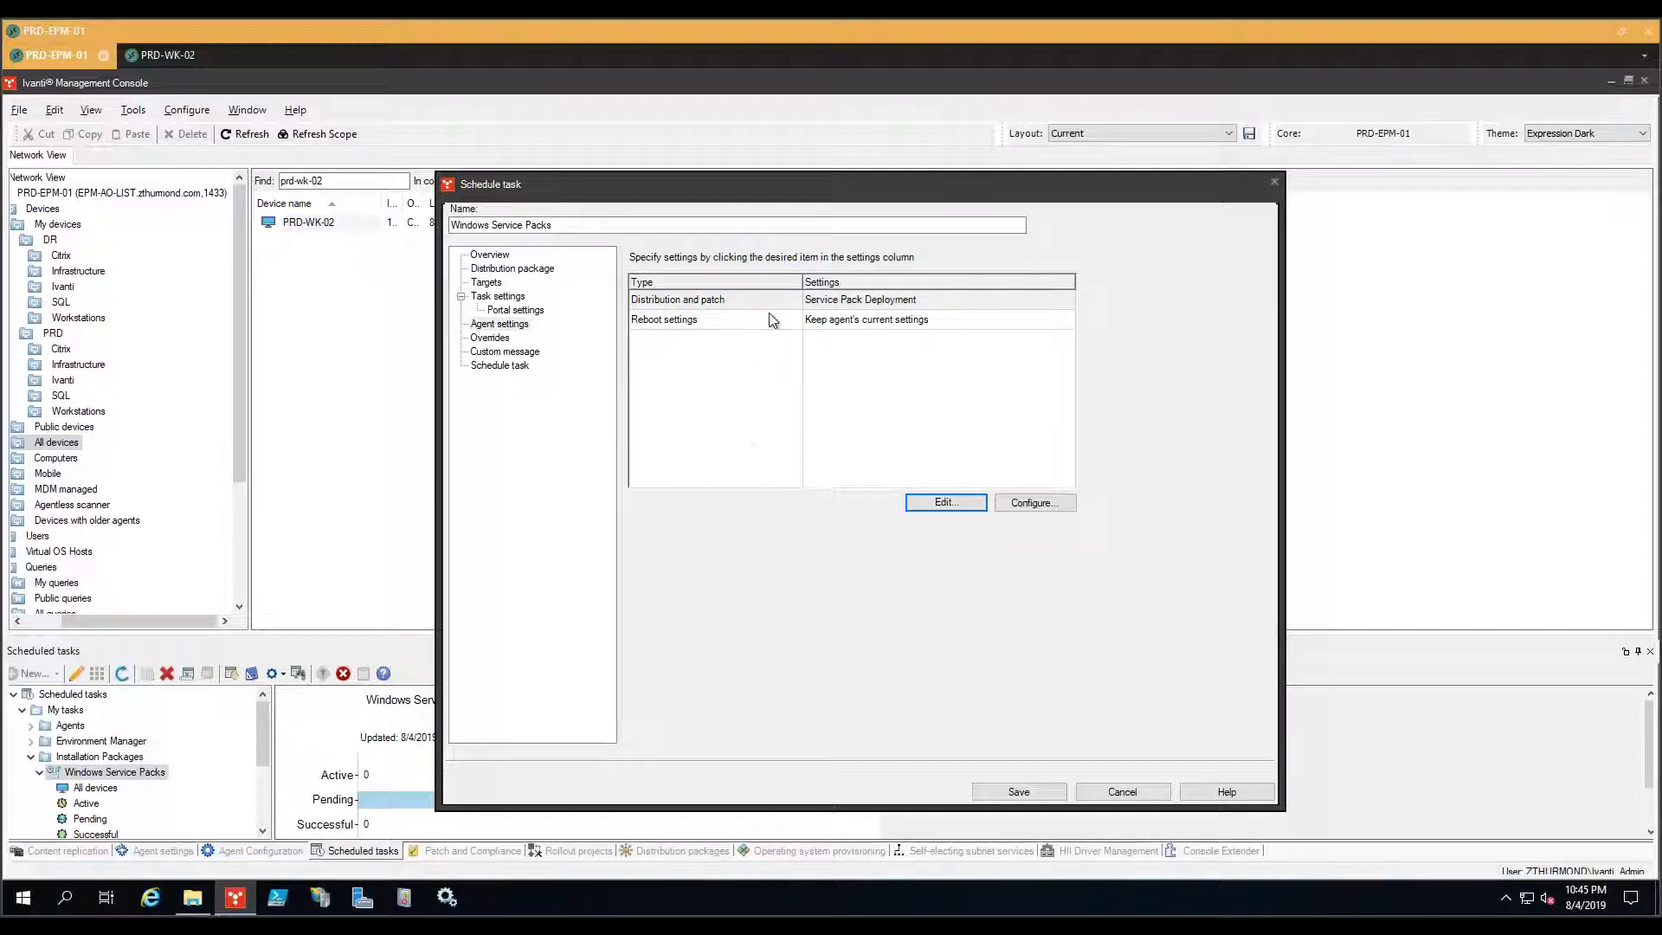
Save the Windows Service Packs task and start it now for all devices, checking the refreshed status of its devices
click(485, 260)
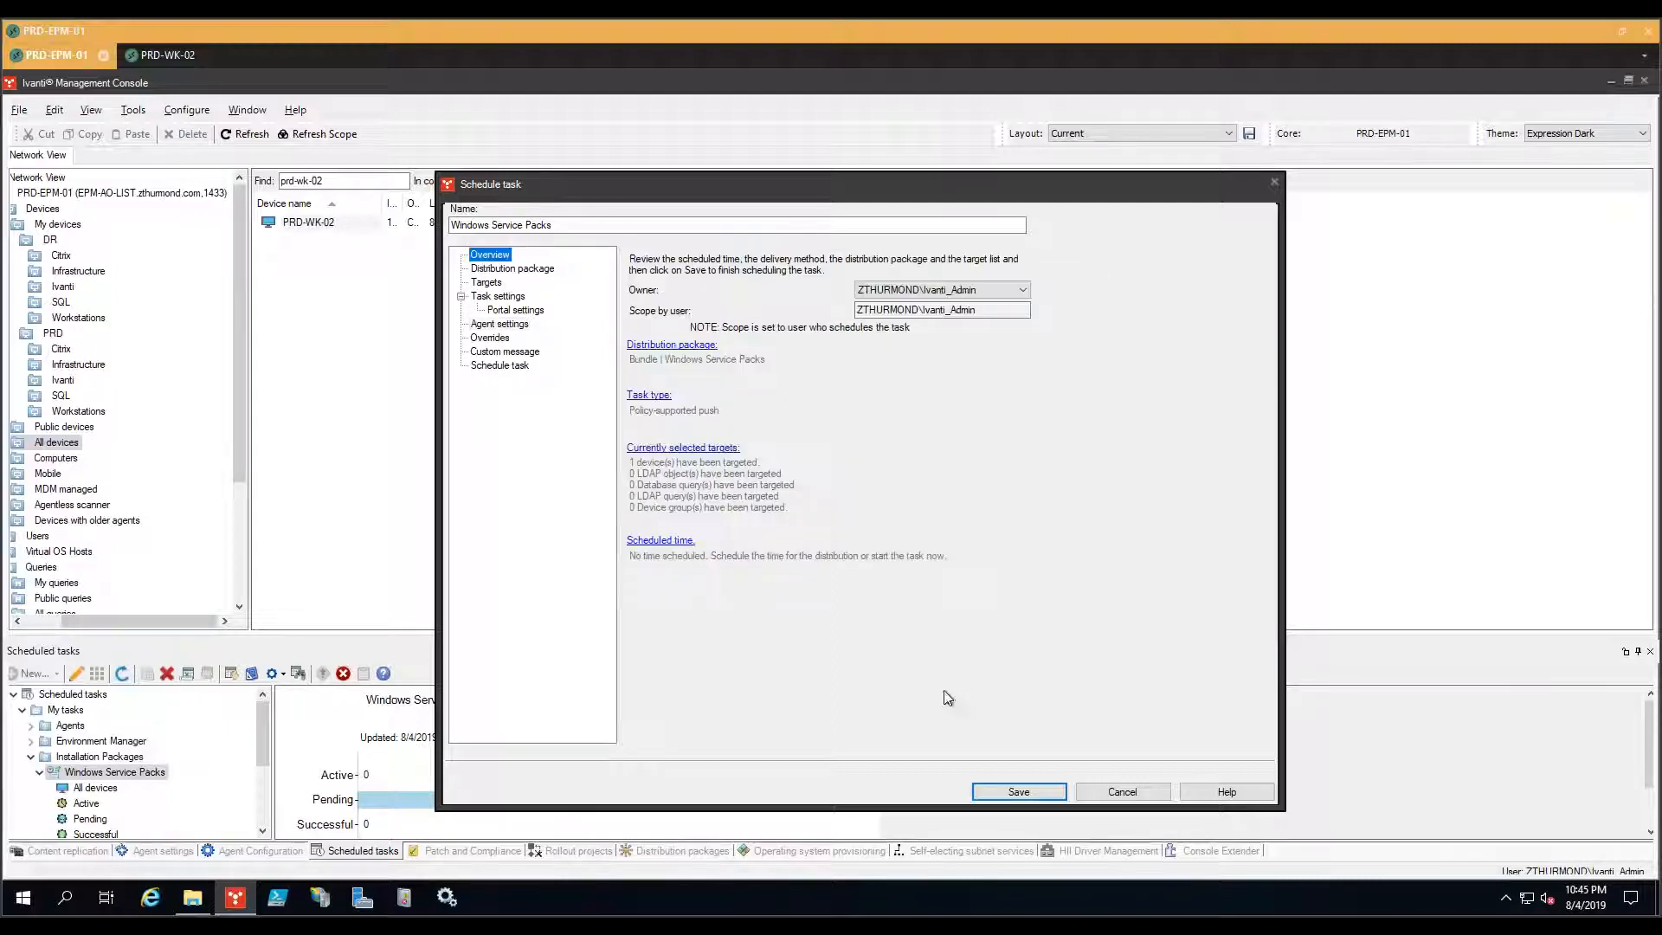
click(1019, 791)
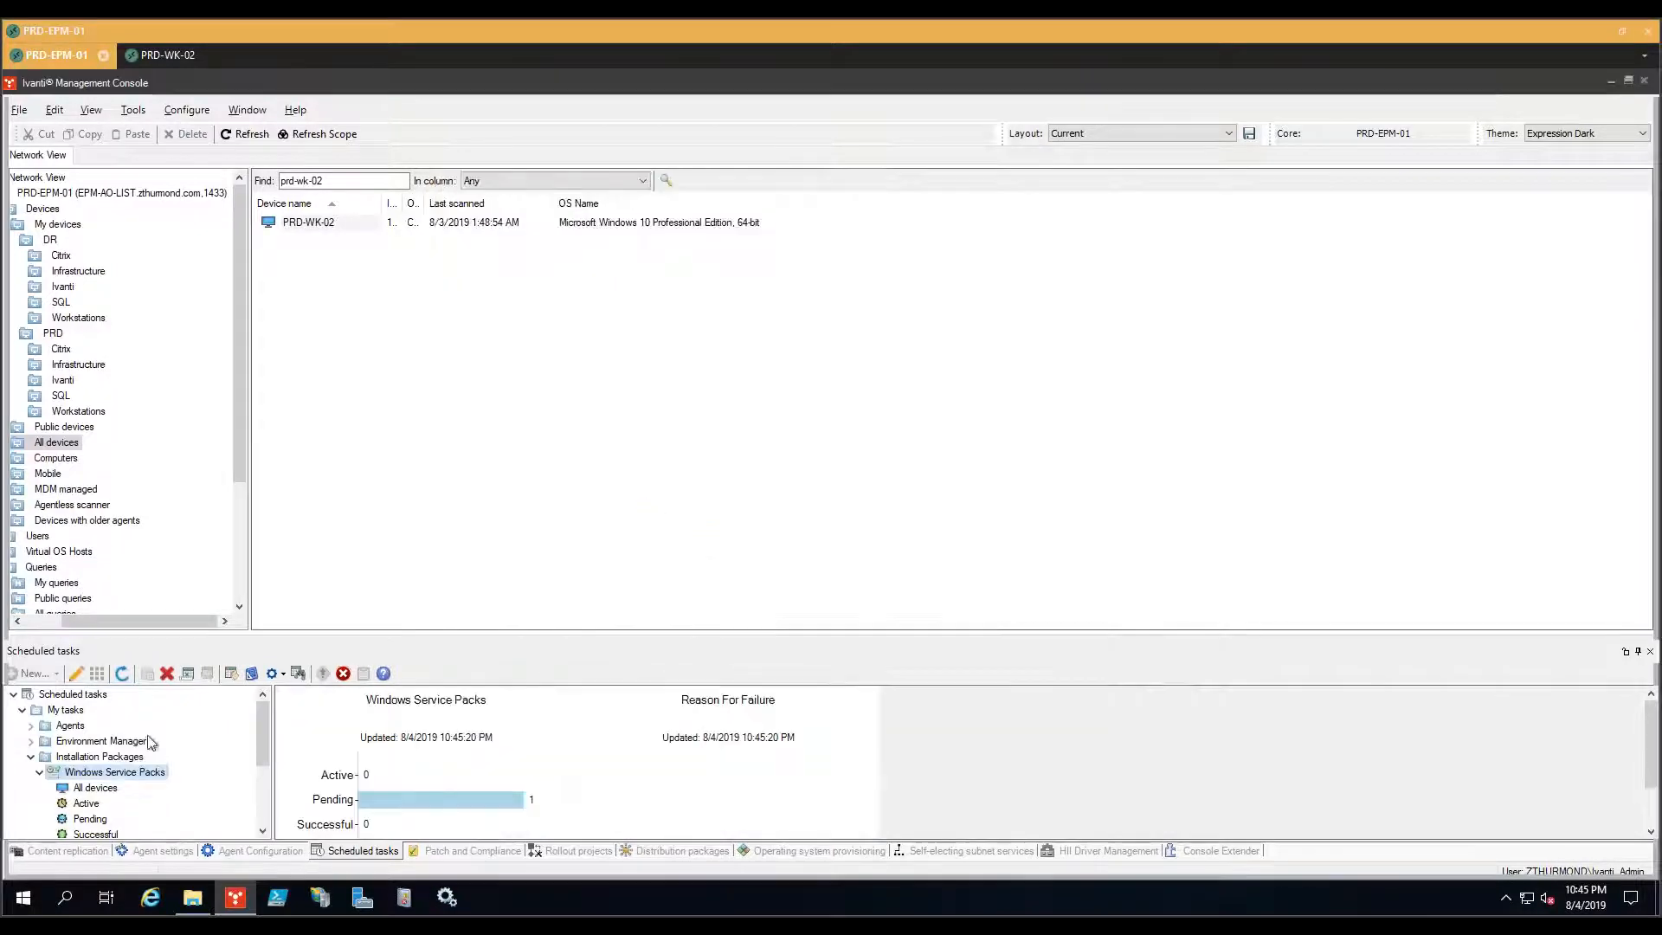
right_click(118, 776)
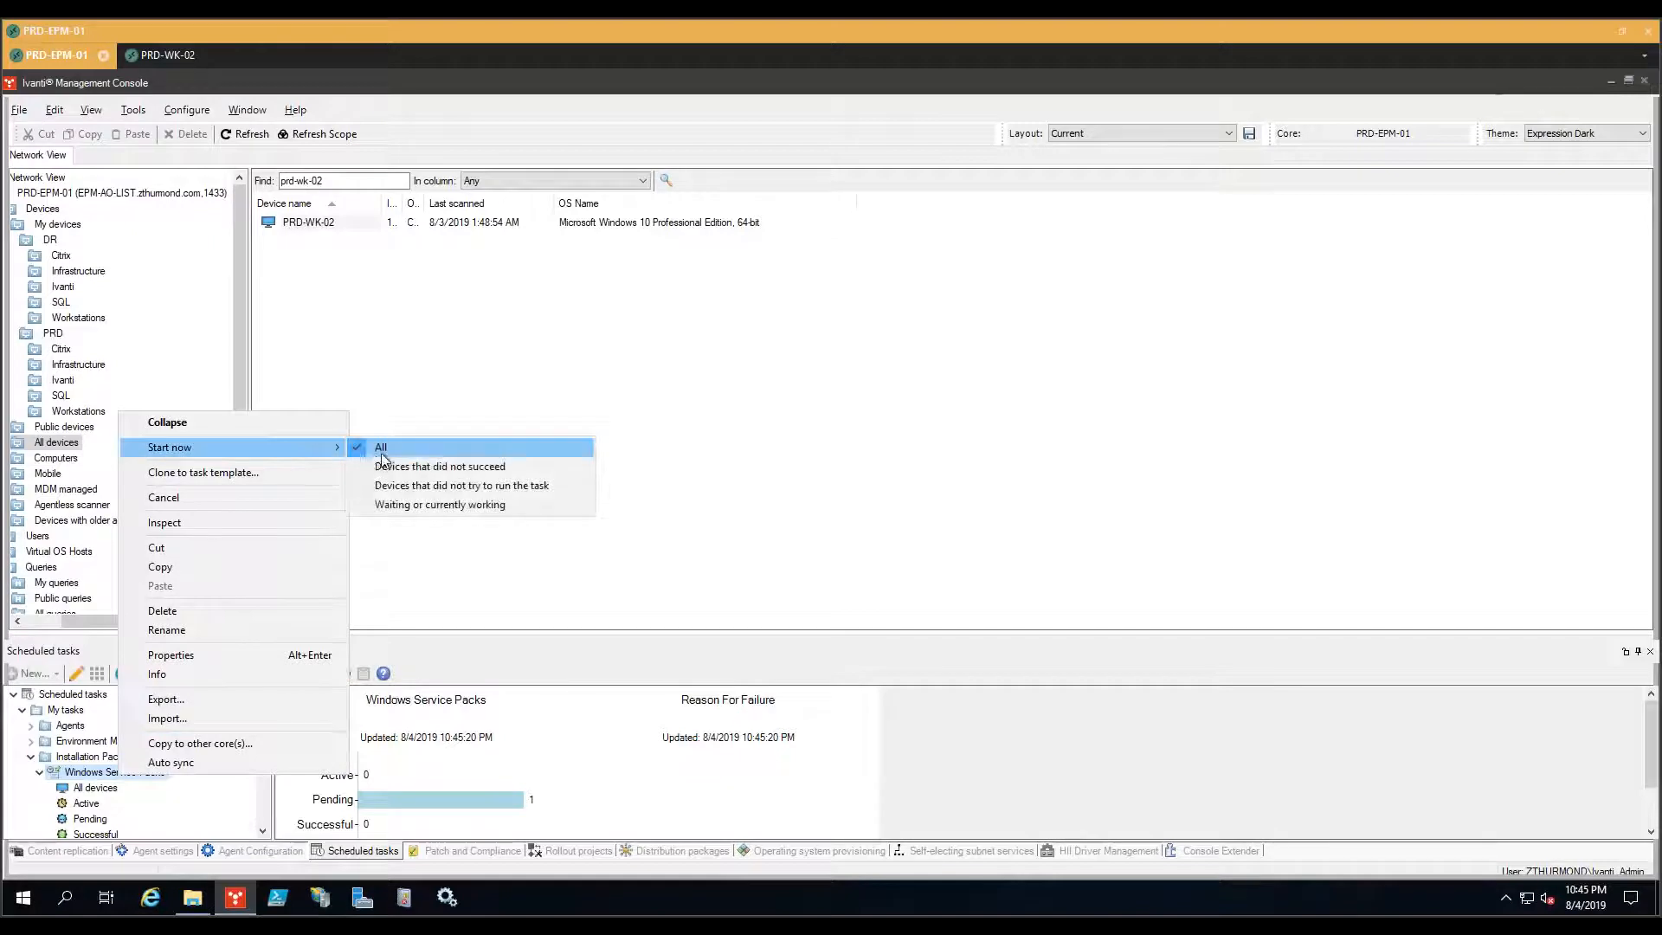
click(390, 448)
click(96, 787)
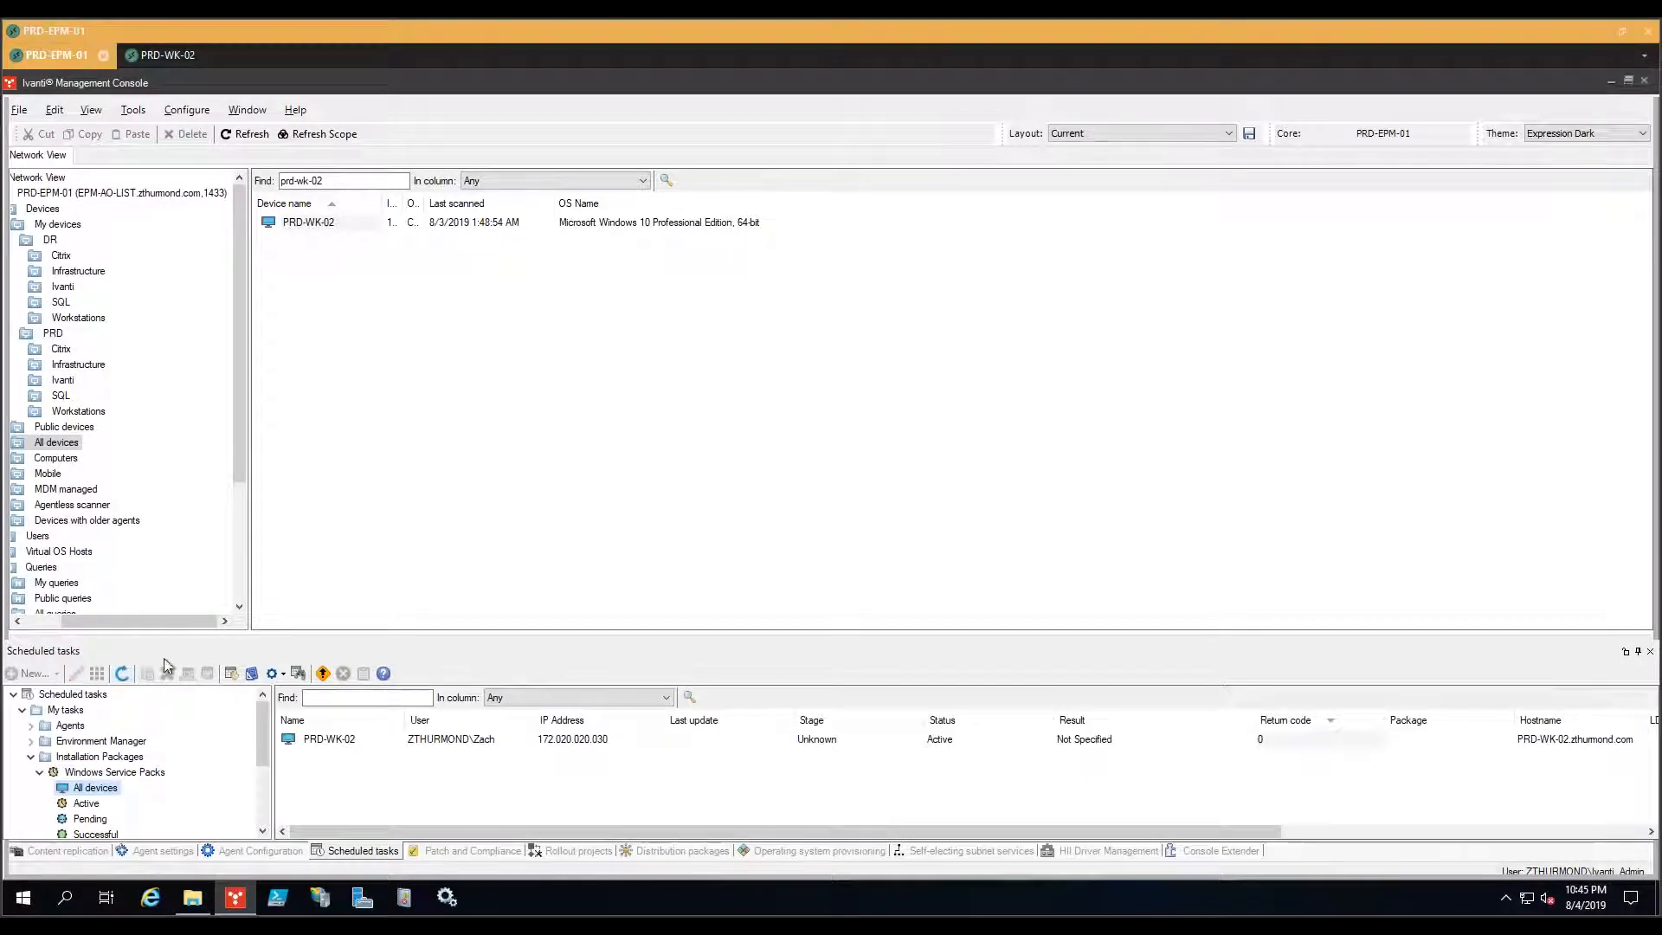
click(122, 674)
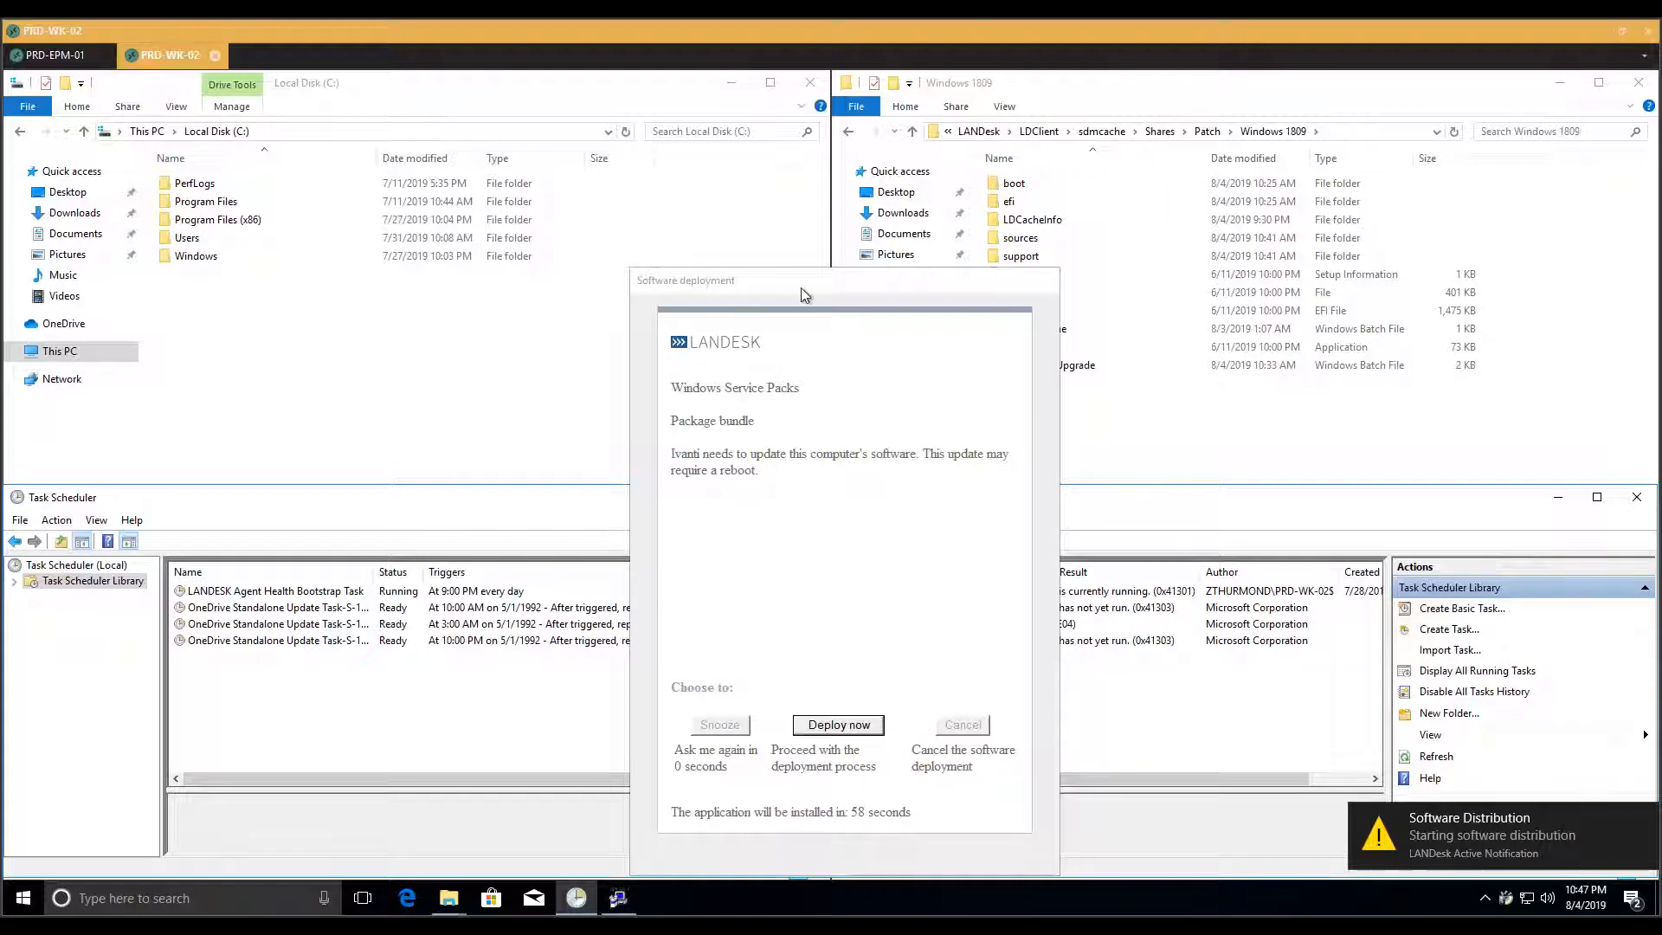
On PRD-WK-02, review the reboot notice in the Software deployment prompt and deploy the Windows Service Packs bundle immediately
drag(801, 287, 813, 205)
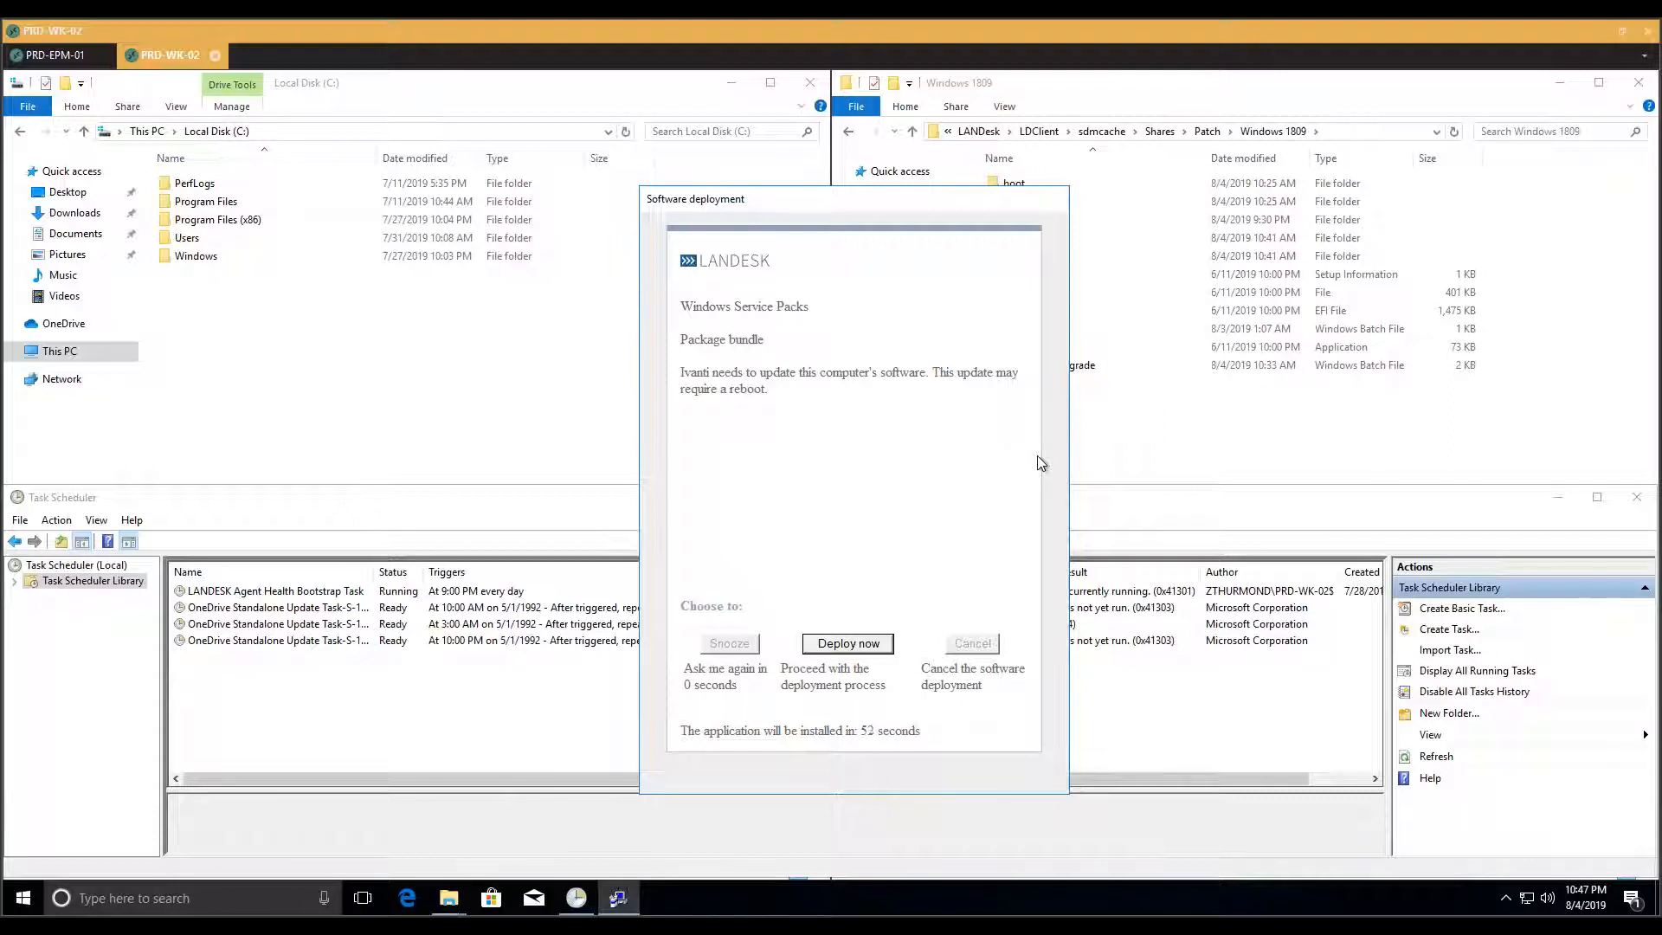
triple_click(786, 409)
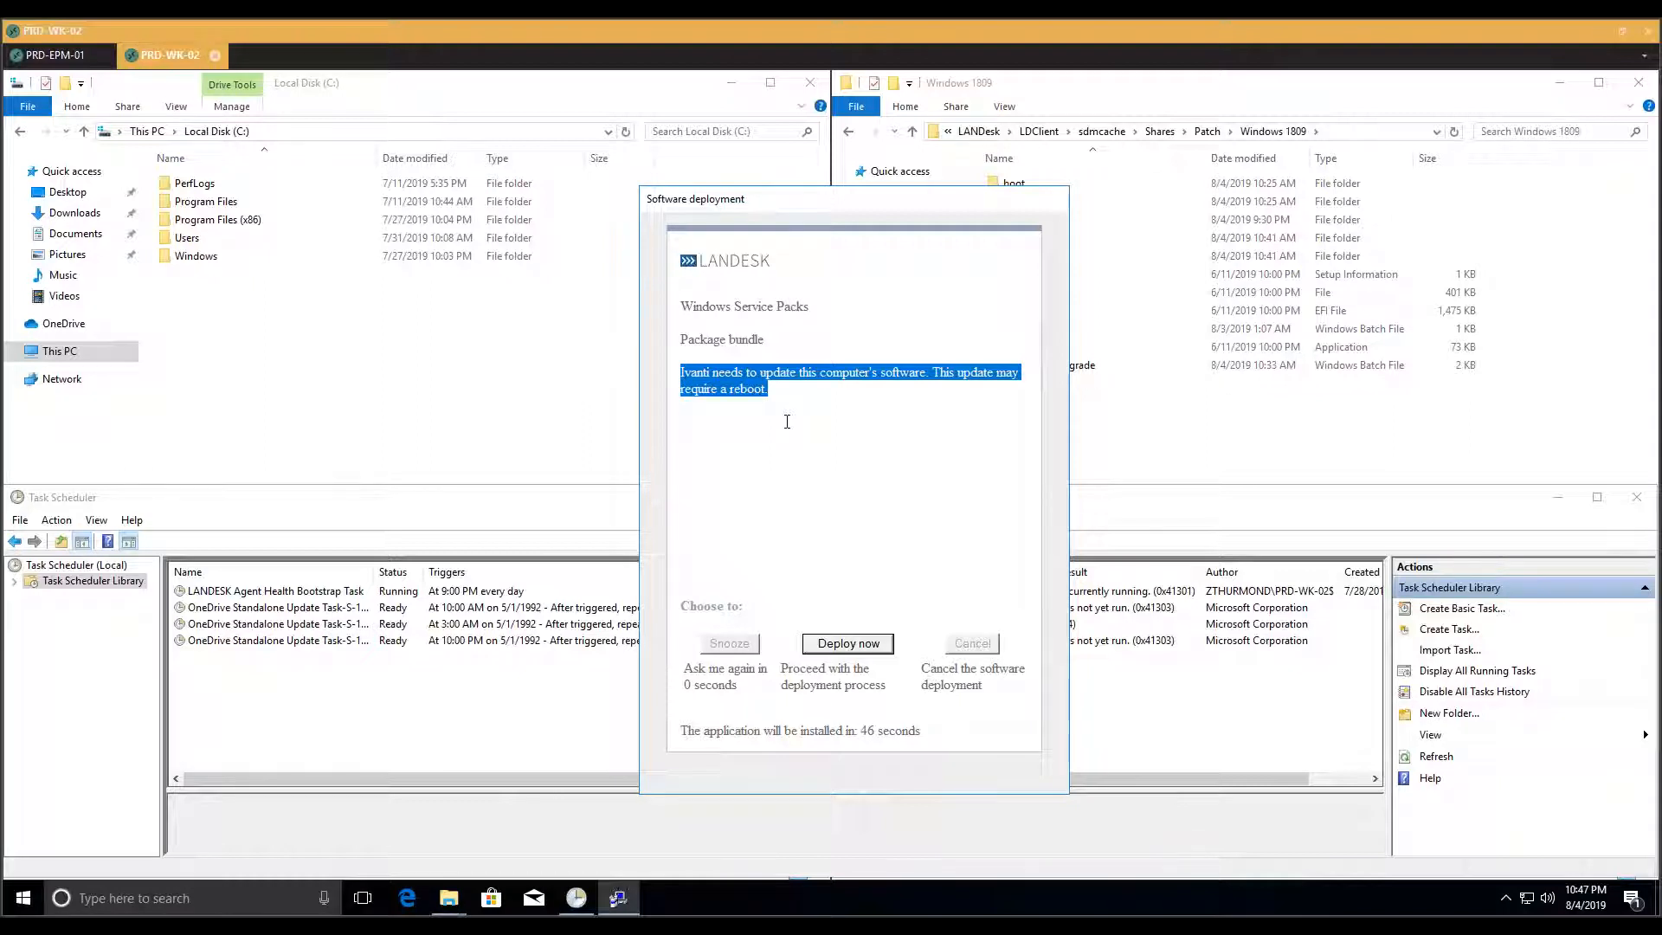
drag(799, 425, 923, 373)
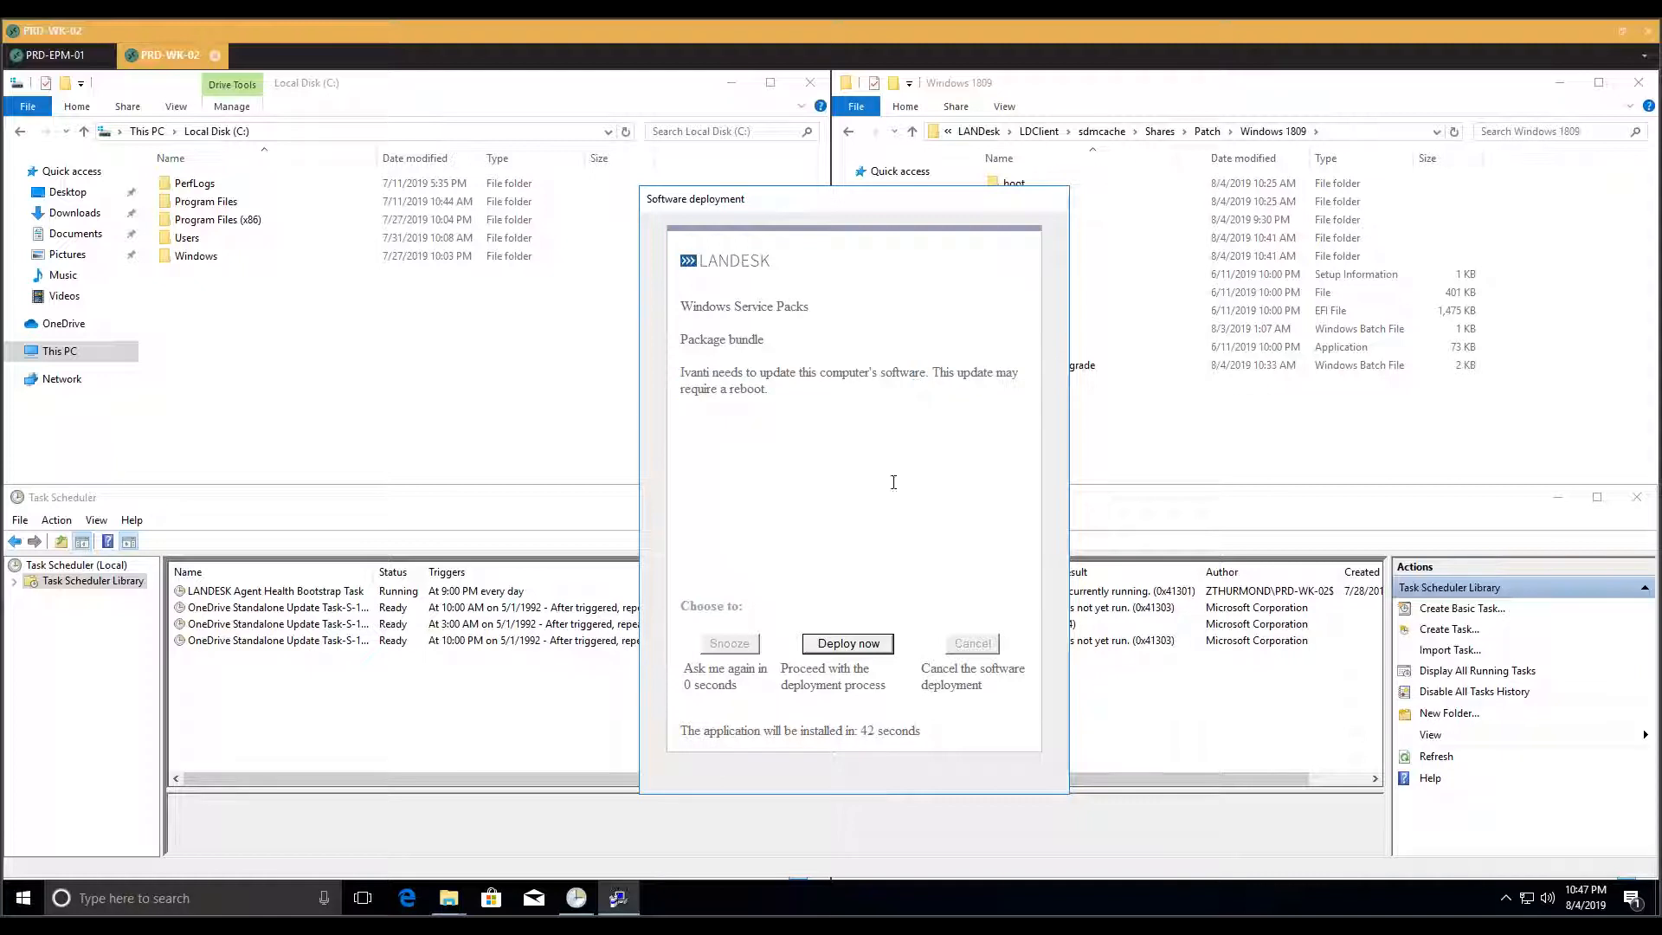
drag(898, 387, 929, 373)
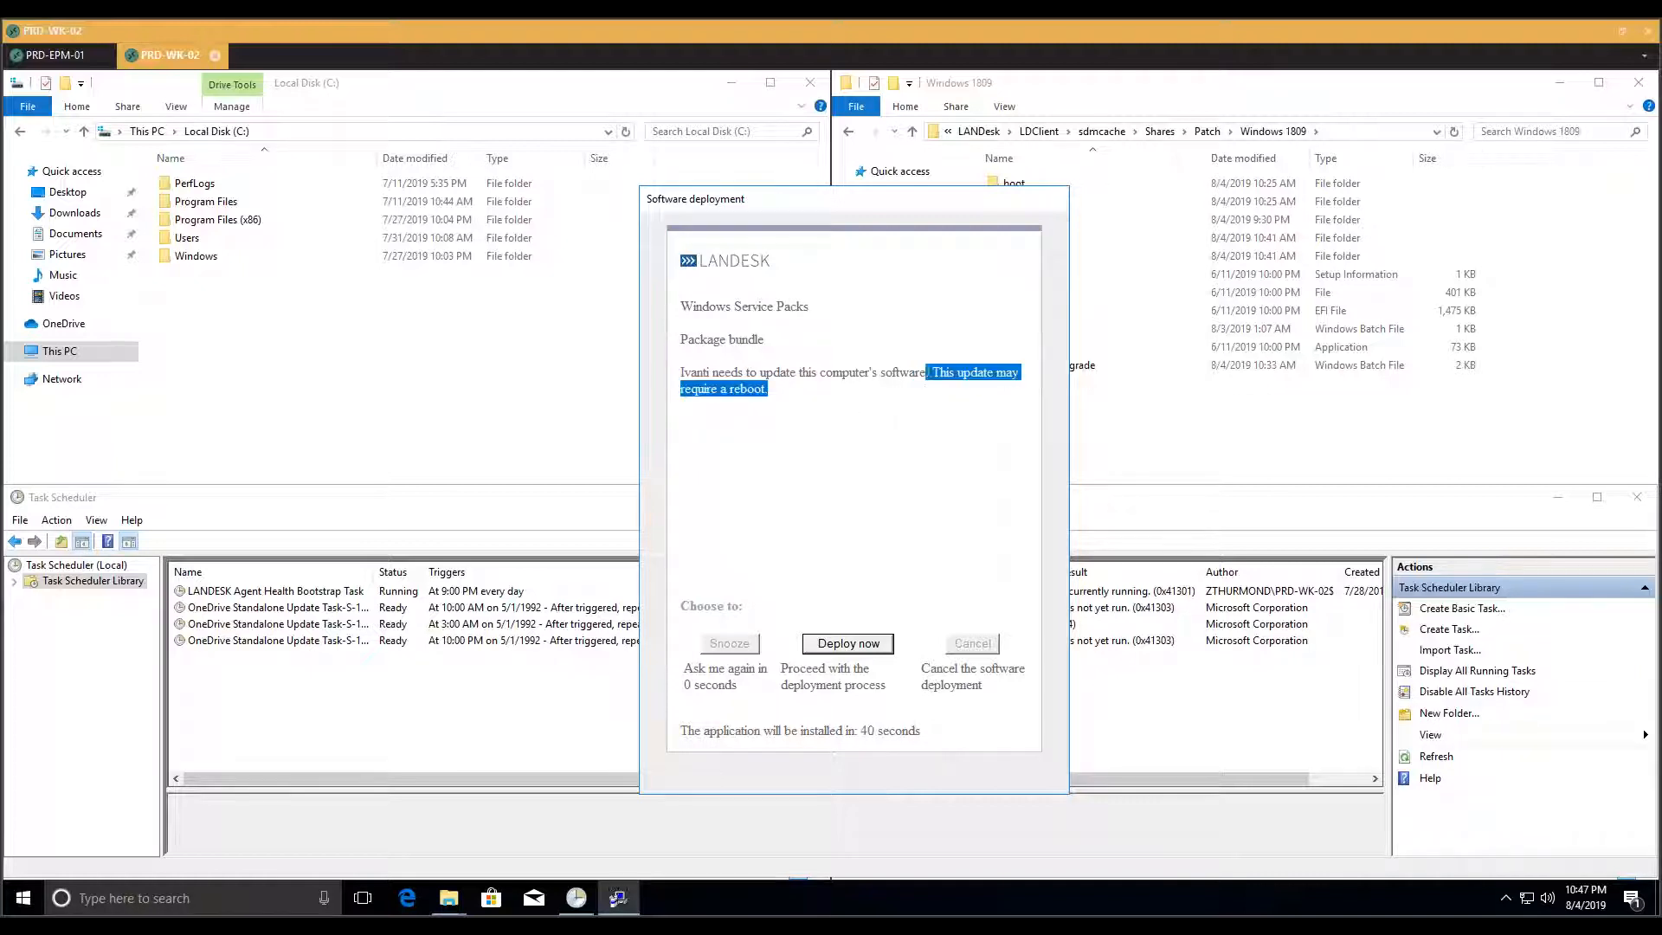
click(818, 647)
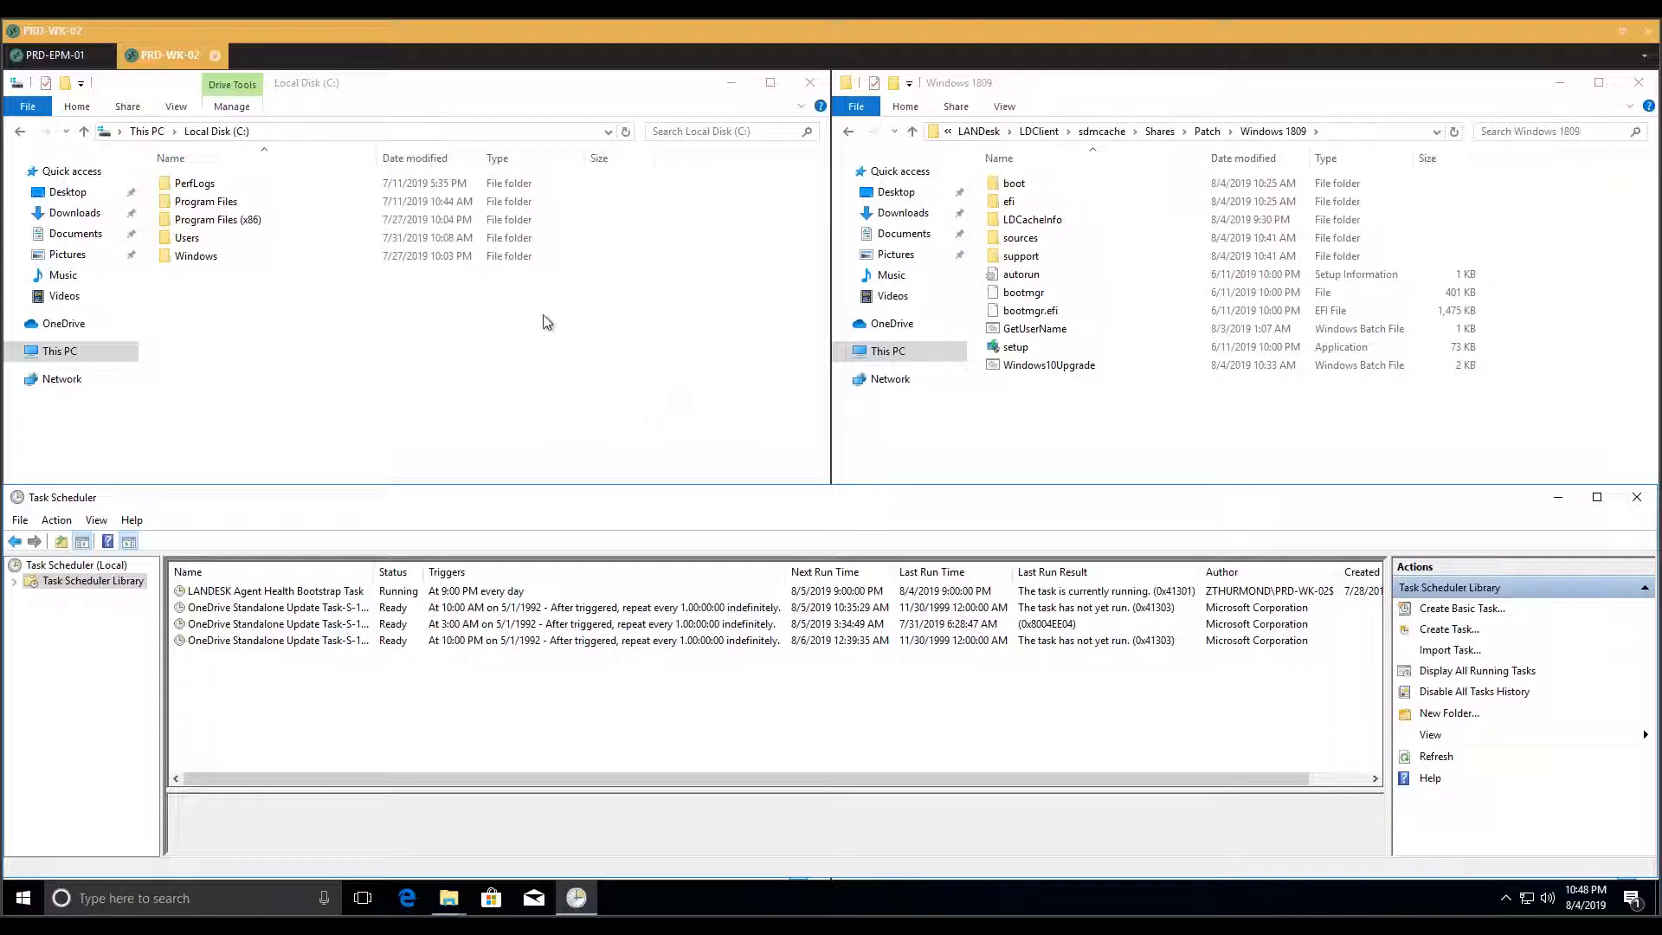
Refresh the C: drive, try to open Username.txt in the Temp folder, and decline creating a new file
click(624, 135)
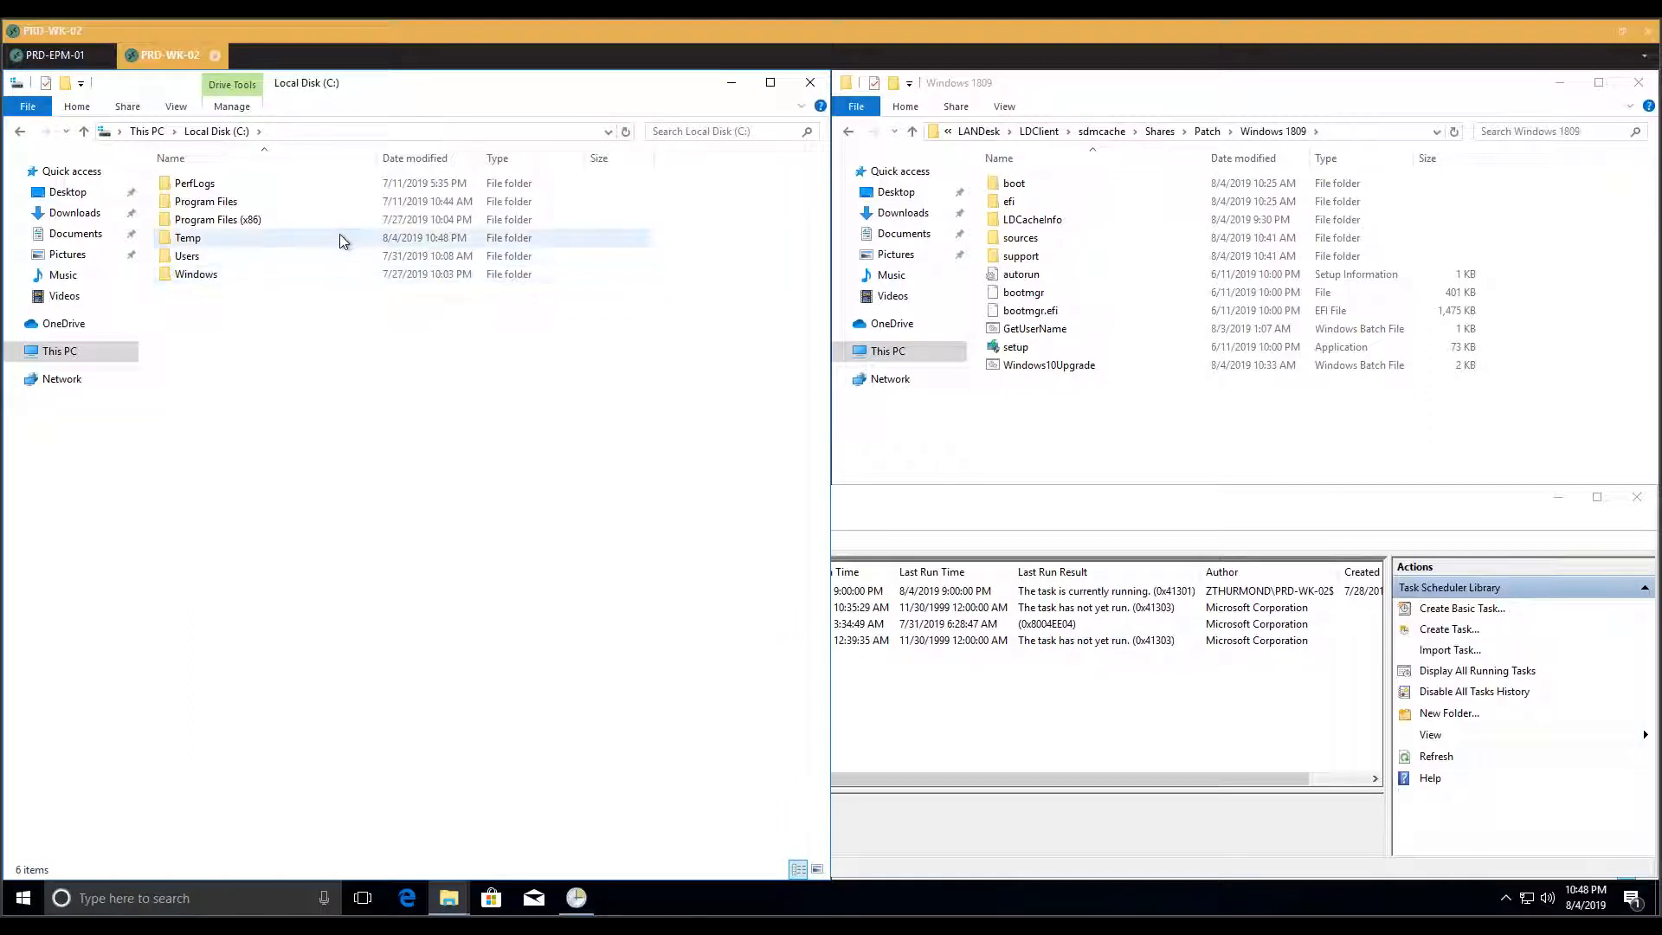
double_click(340, 236)
click(223, 185)
double_click(222, 185)
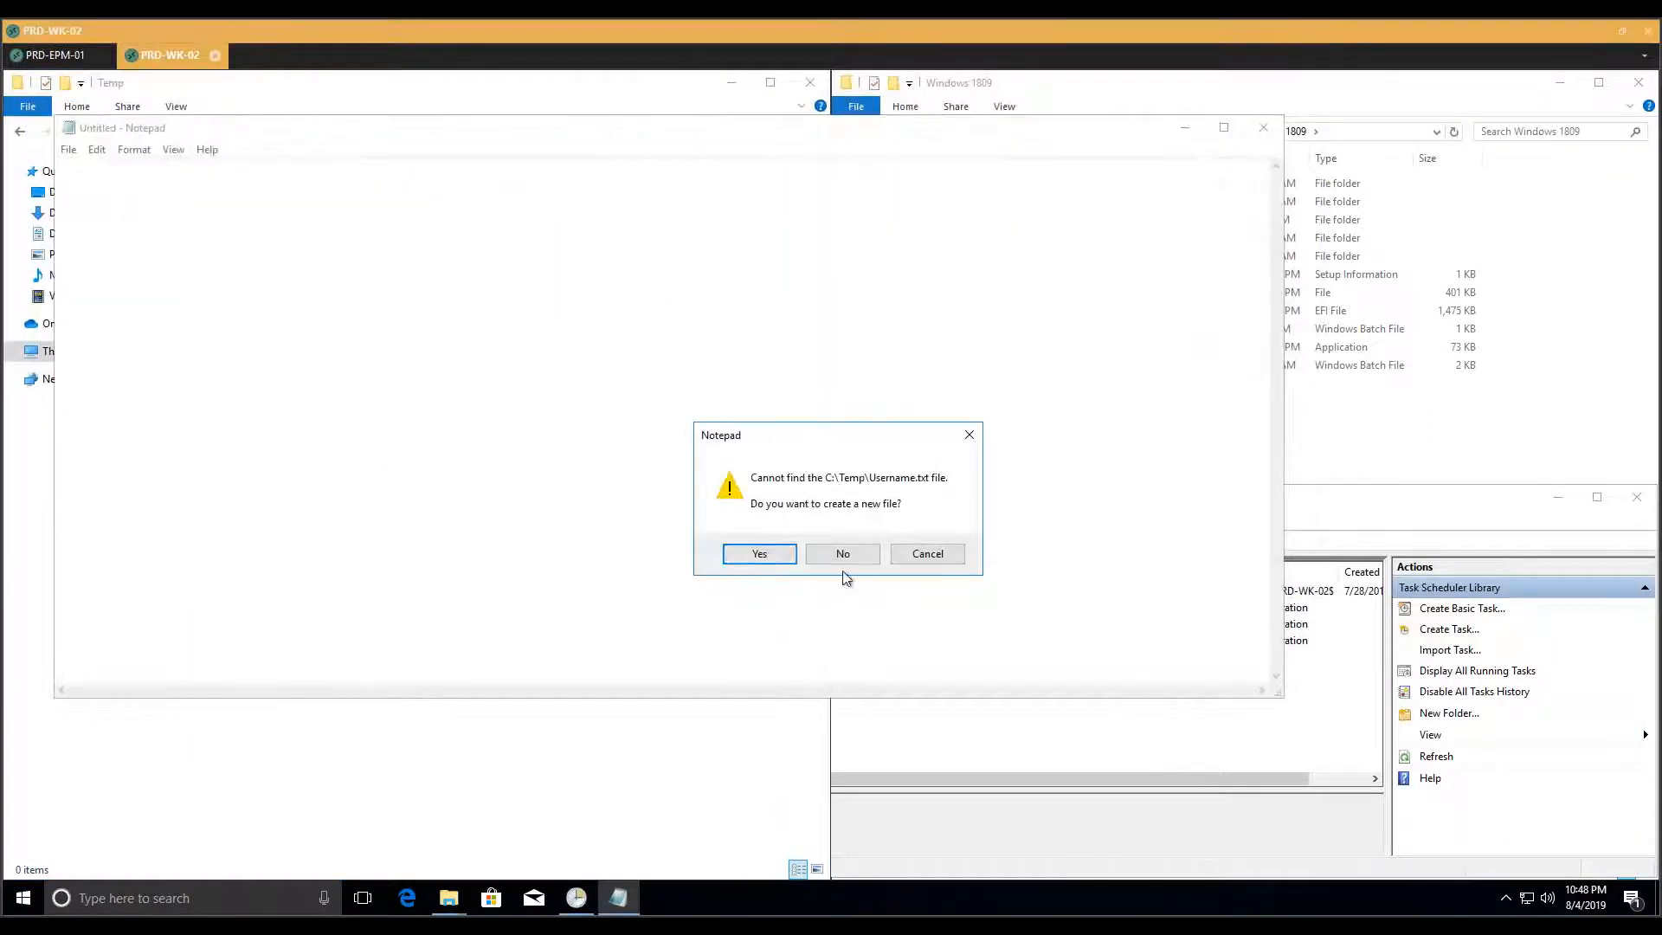
click(939, 555)
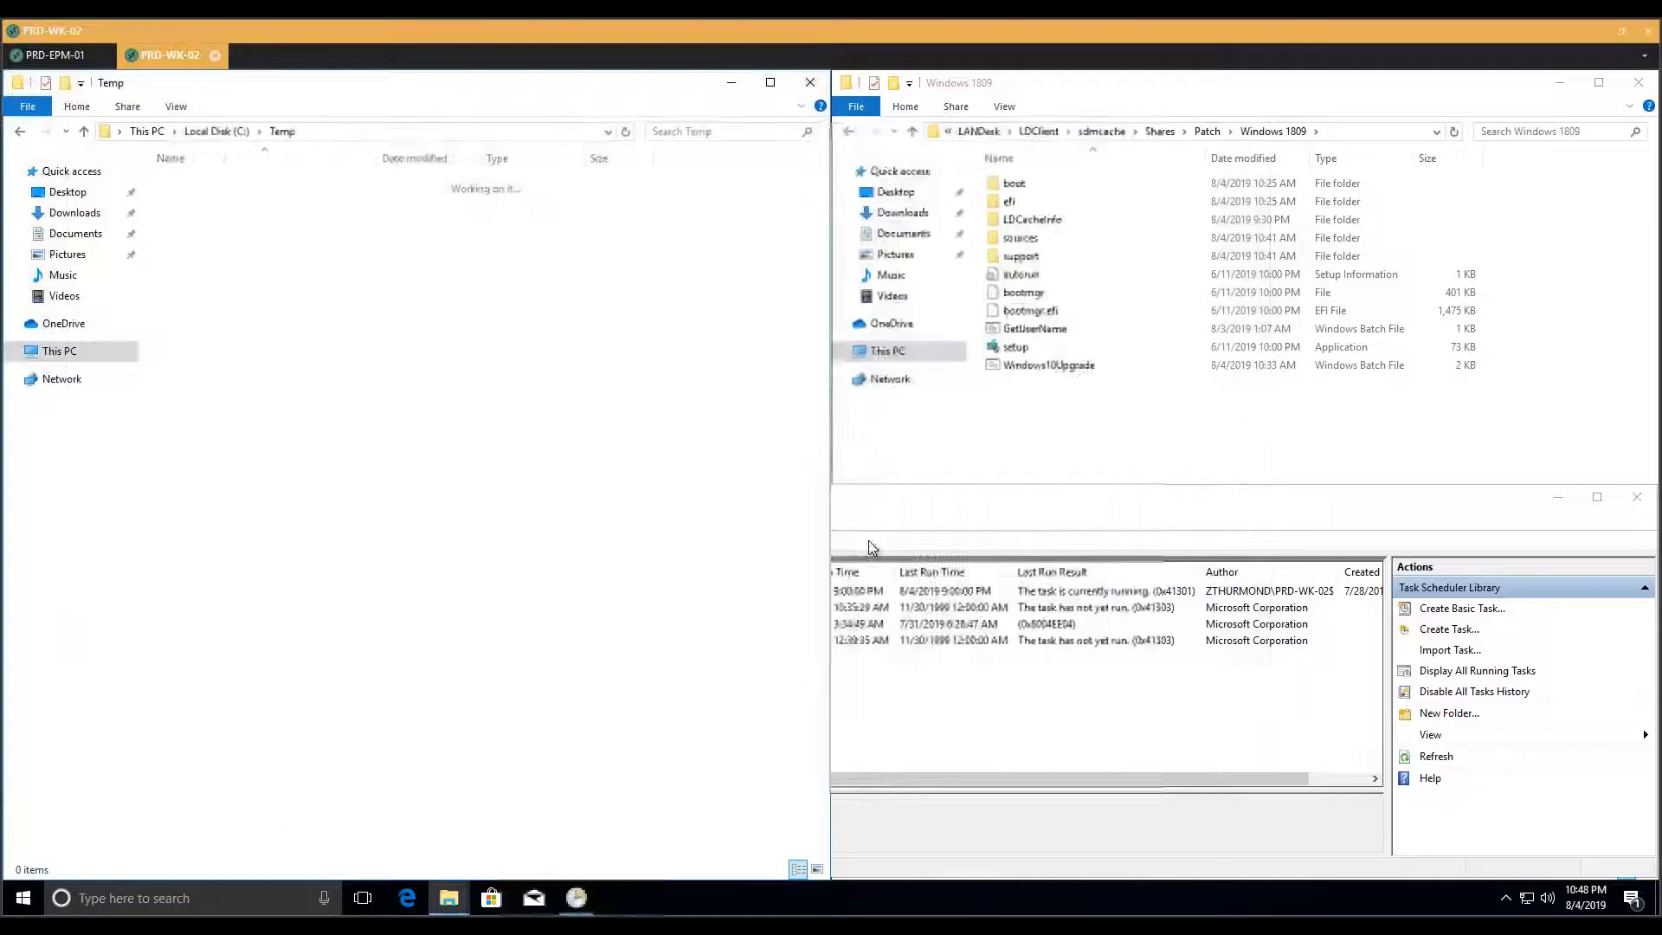
Refresh the Task Scheduler Library, select the Windows Upgrade task, and enlarge the window and its details pane
click(1018, 507)
click(1439, 746)
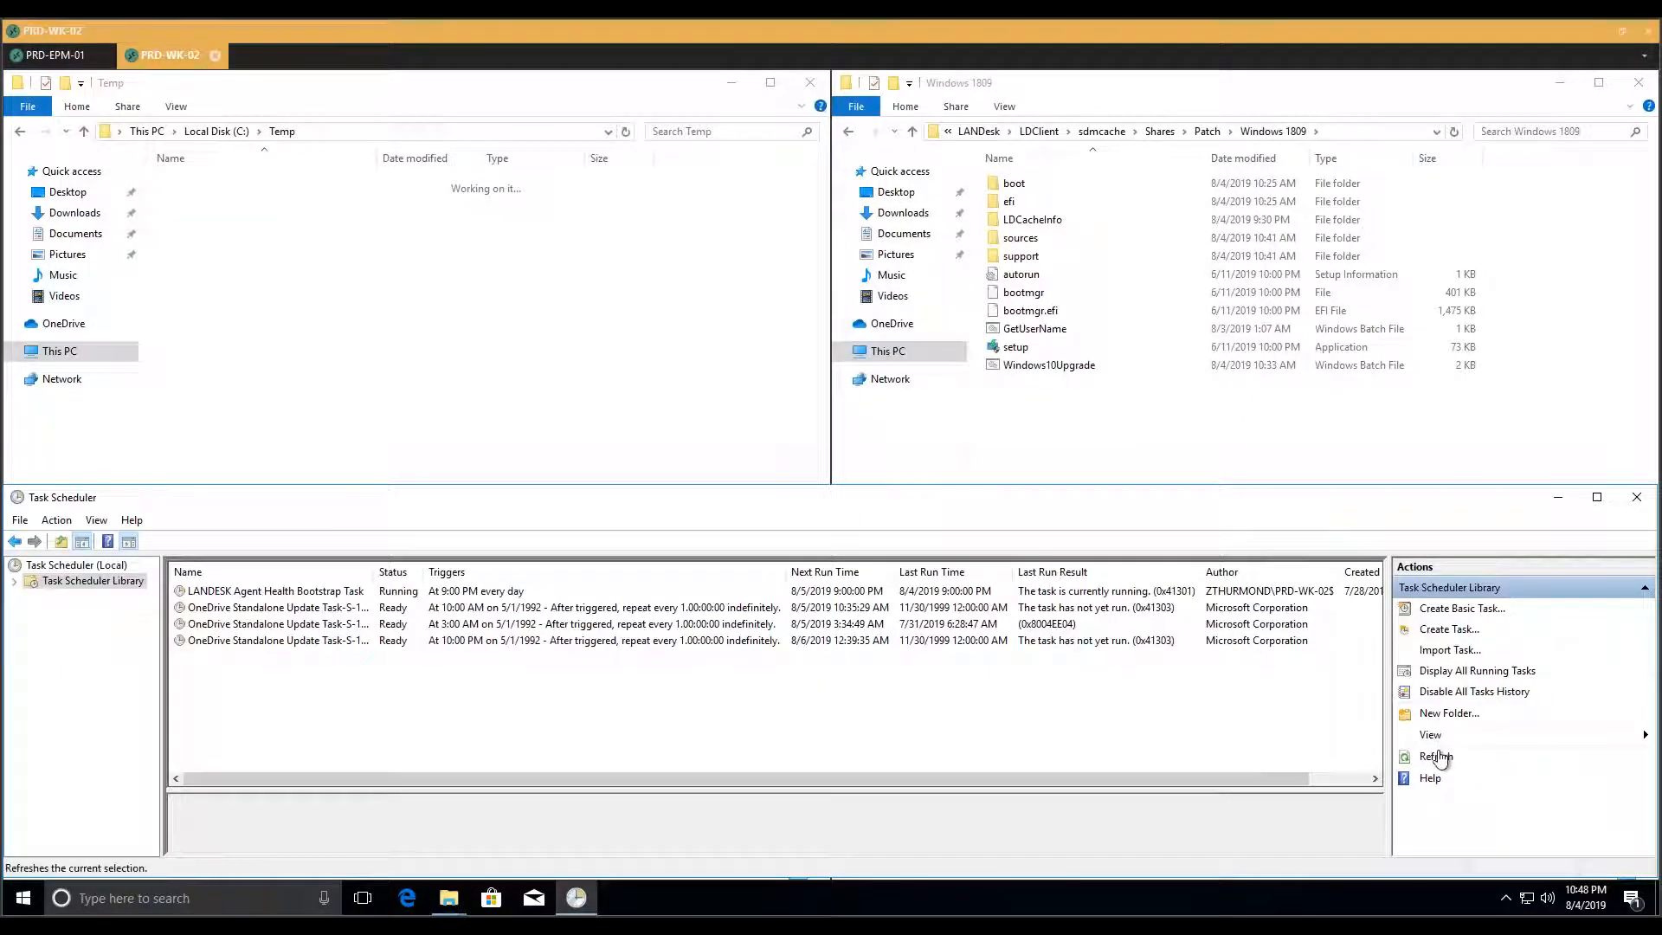
click(334, 663)
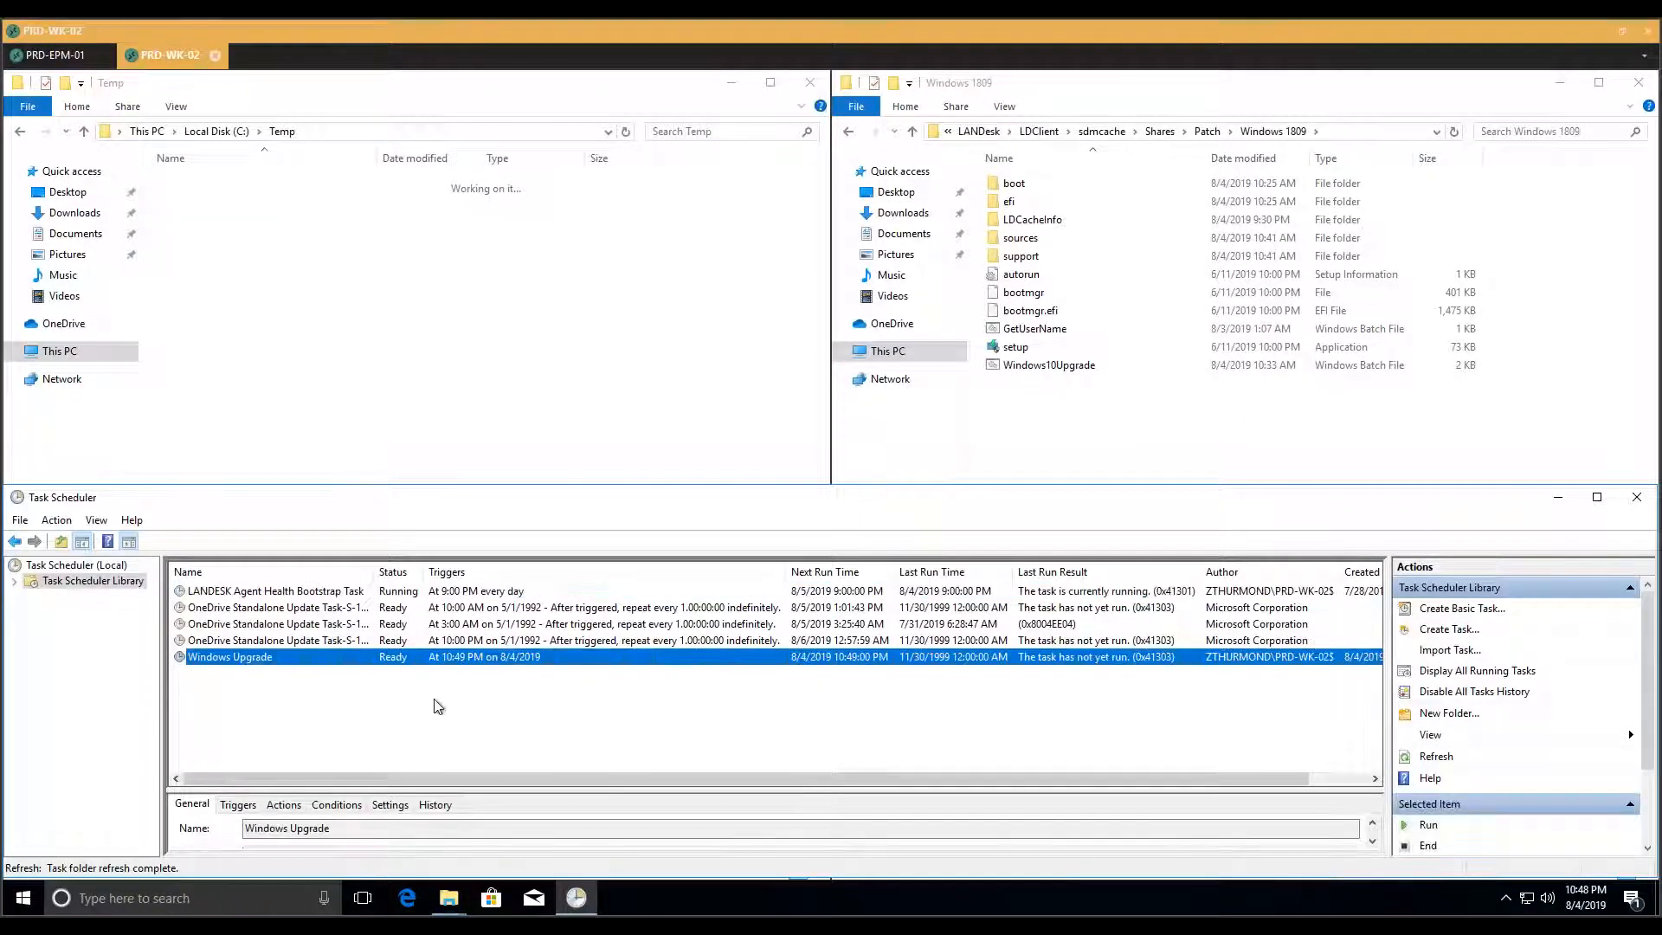
drag(598, 492, 644, 96)
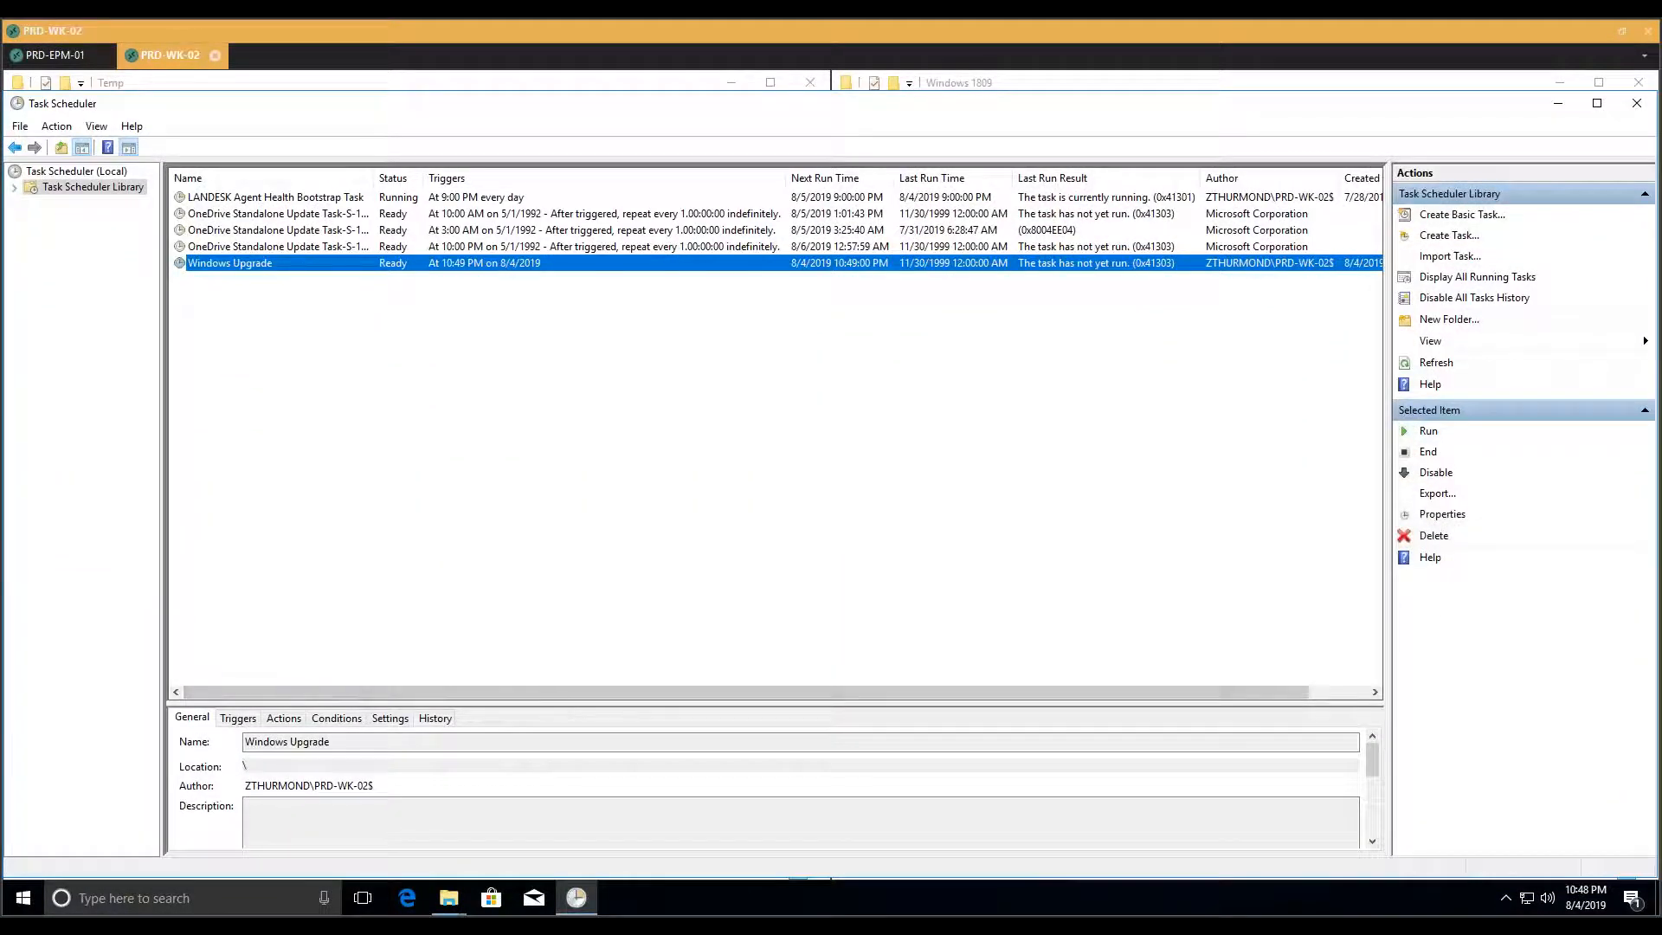
drag(542, 702, 554, 371)
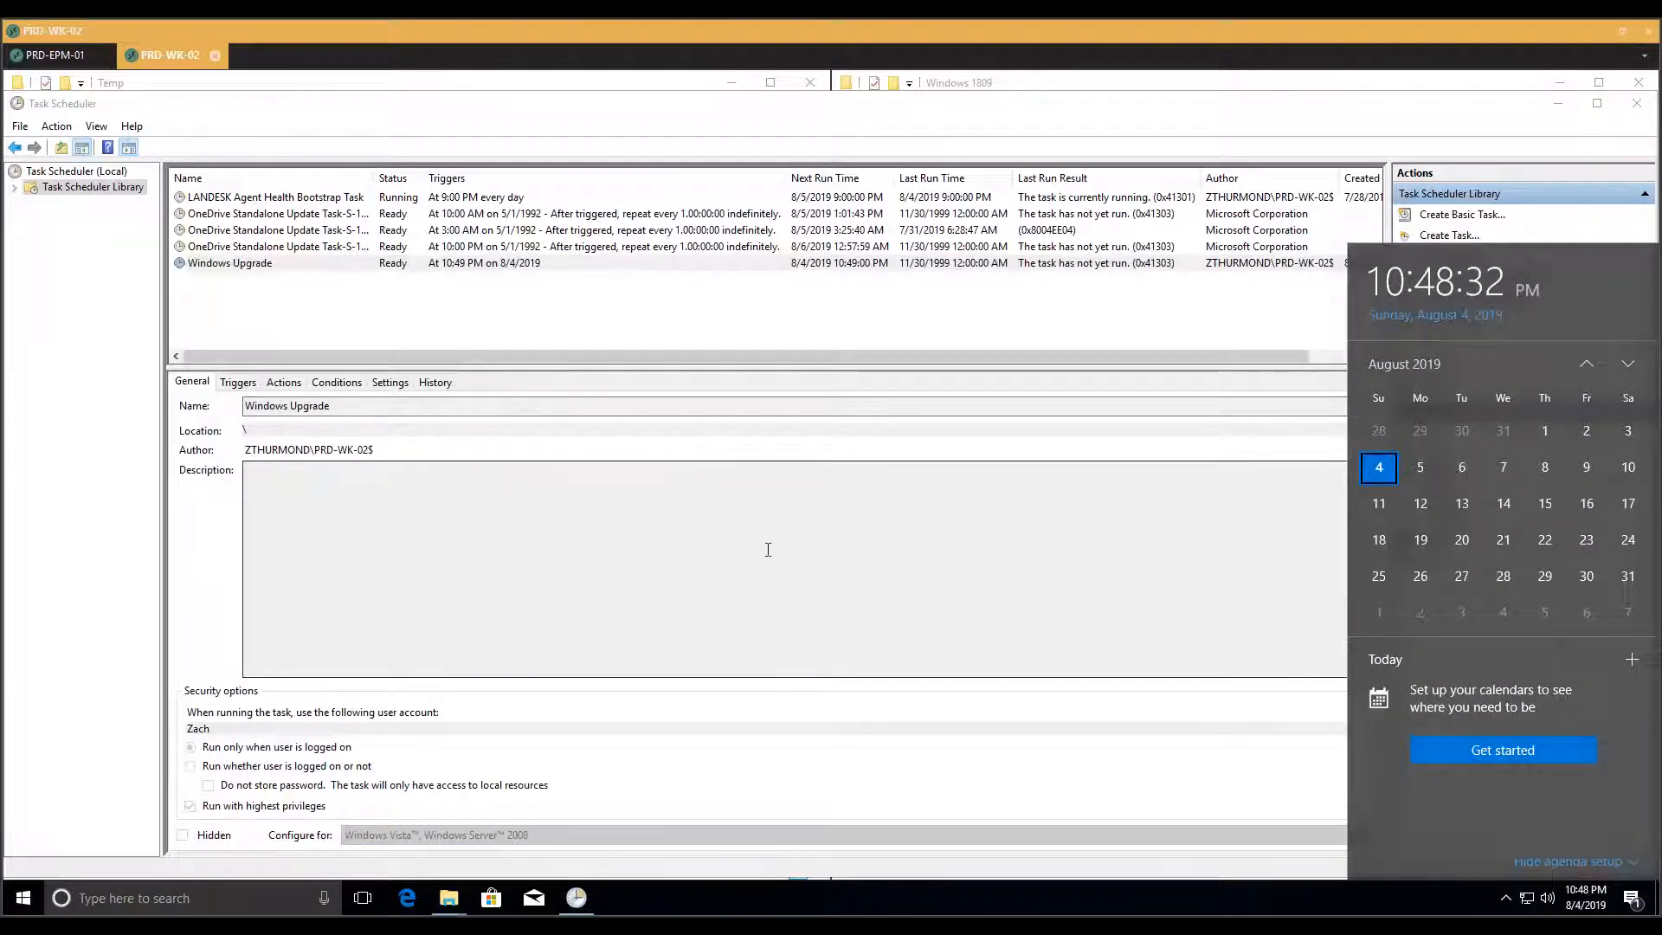
Examine the Windows Upgrade task's security options, trigger and full program action, and minimize the Task Scheduler and Windows 1809 folder windows
click(334, 472)
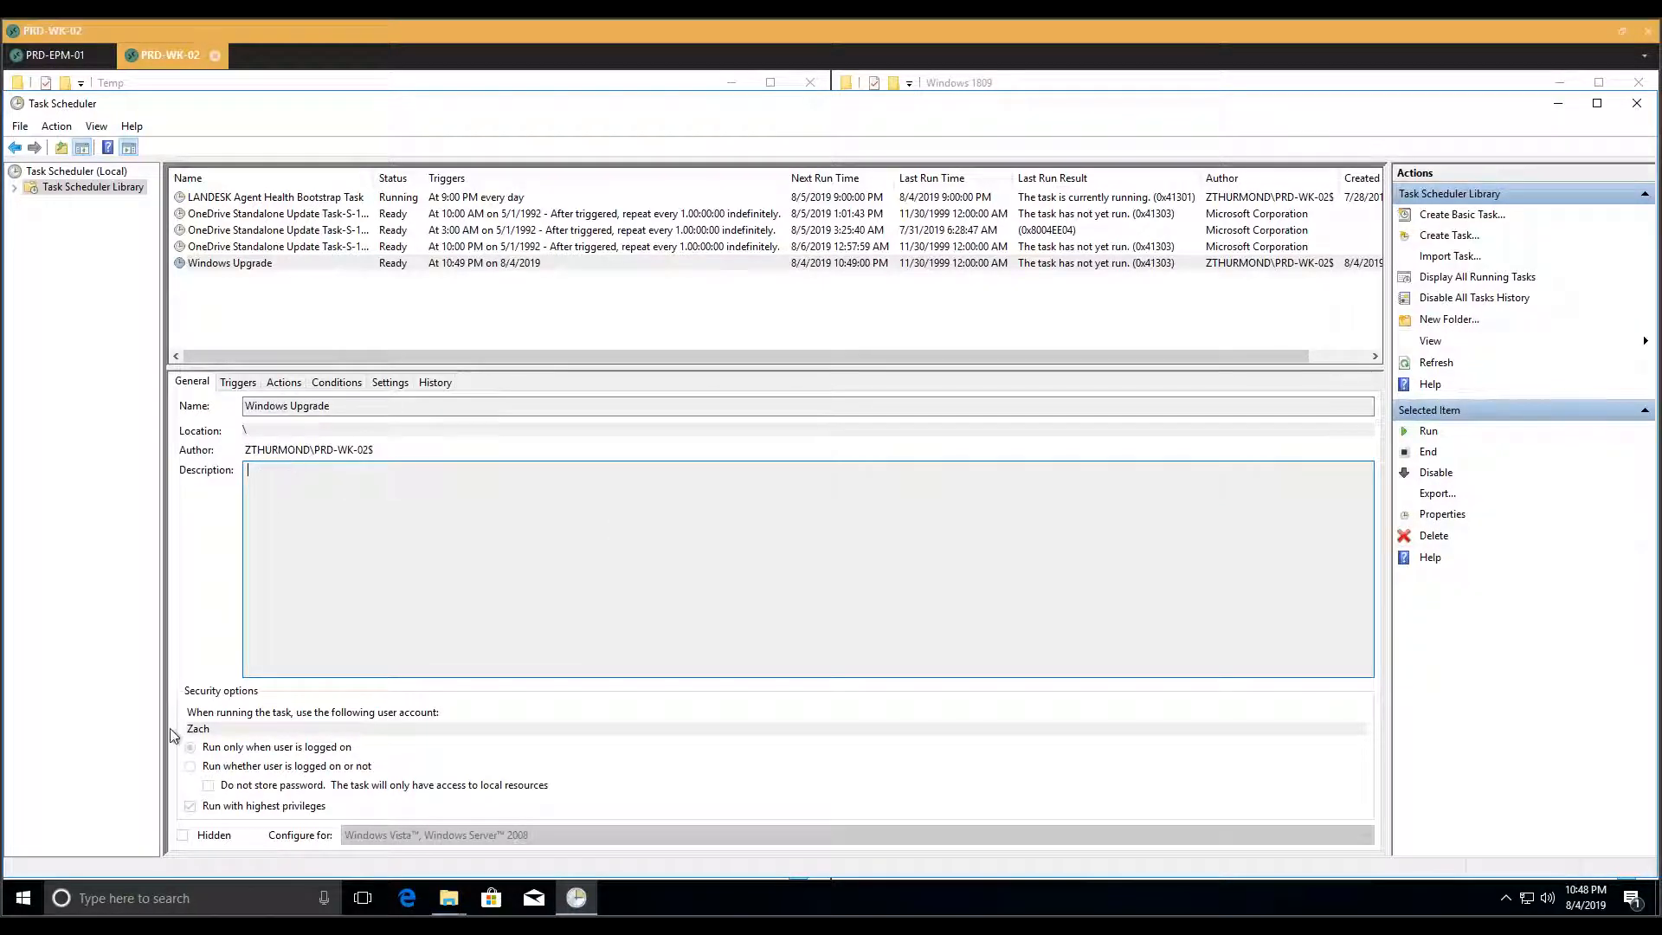
click(238, 382)
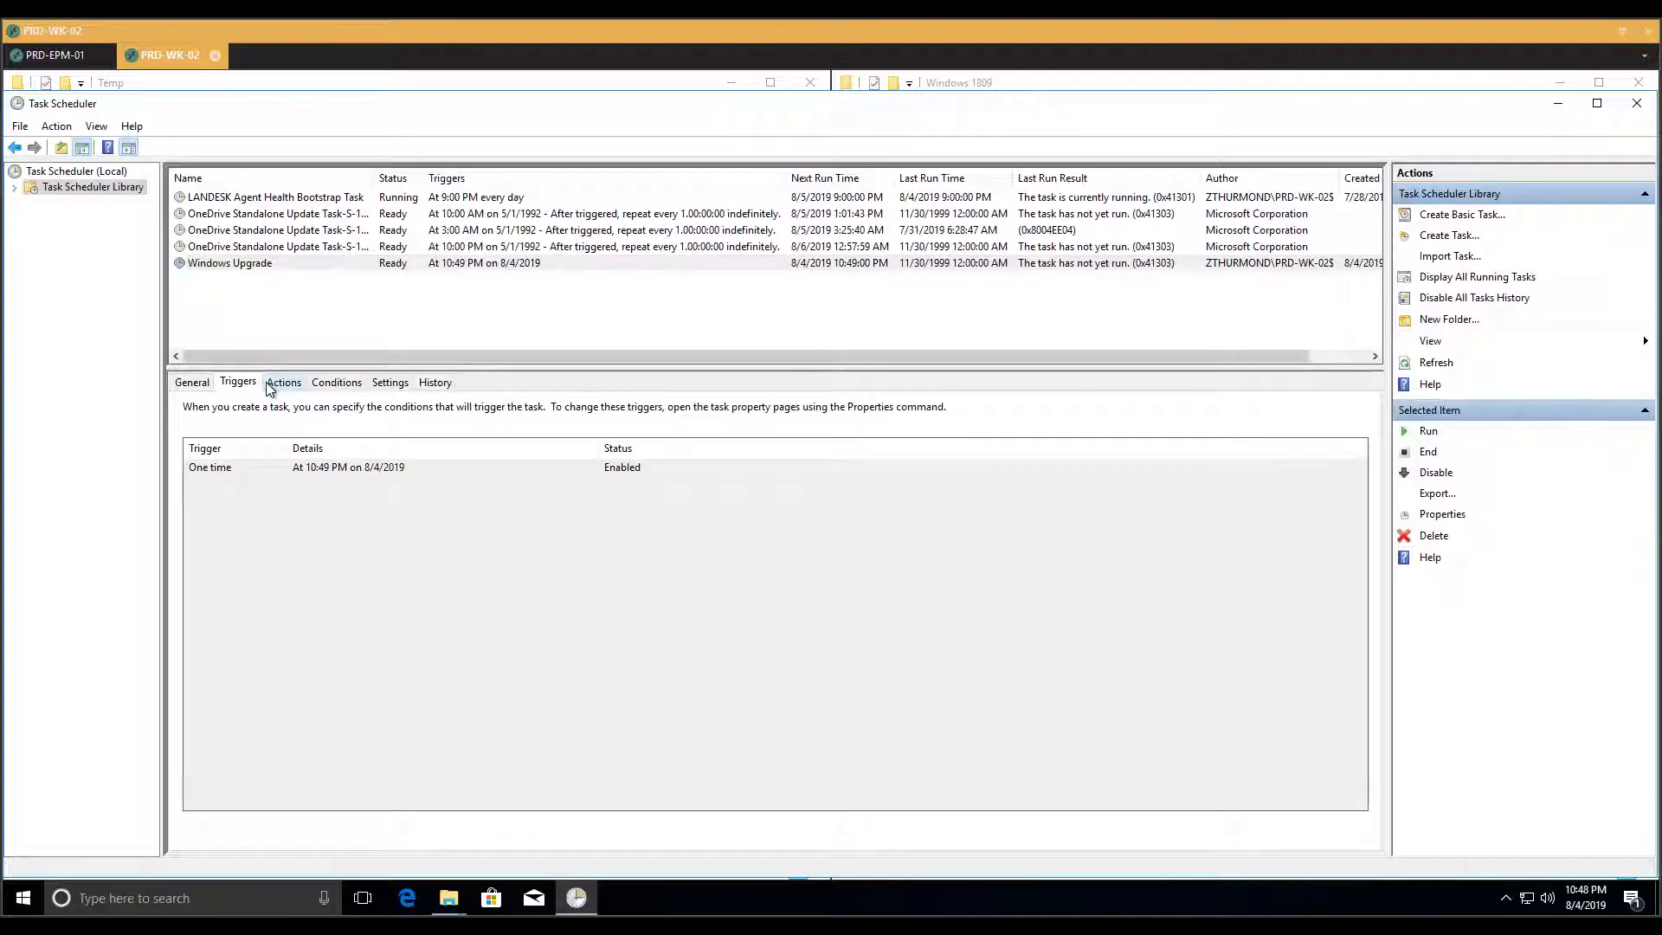
click(282, 383)
drag(648, 450, 1288, 454)
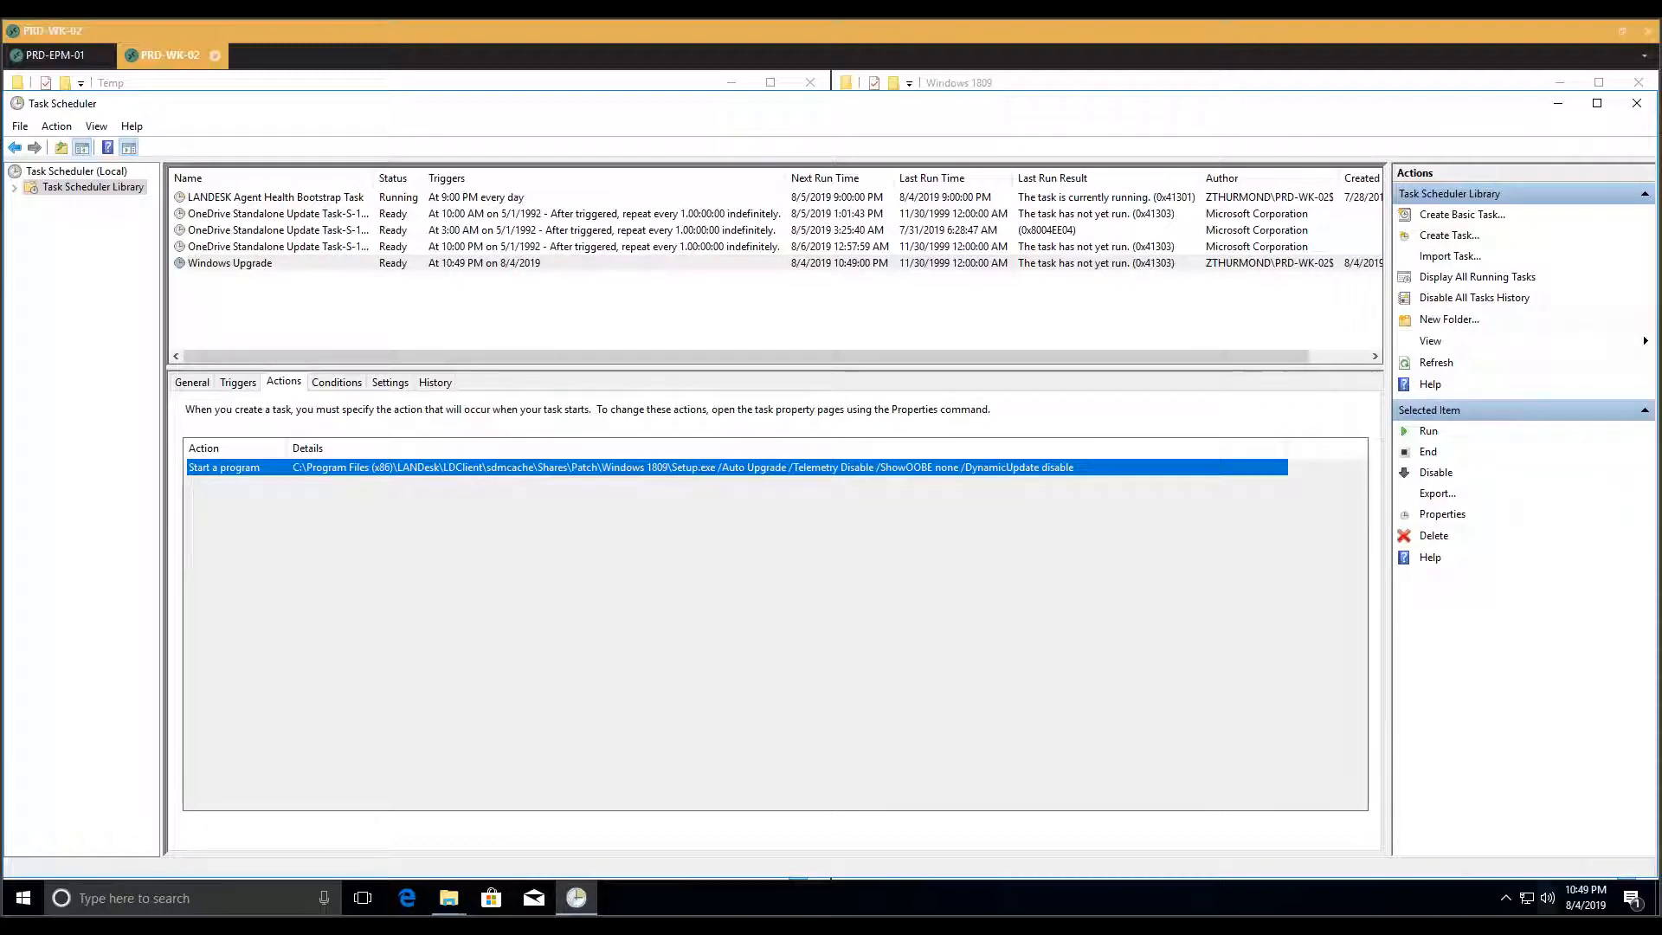
click(1564, 104)
click(1564, 84)
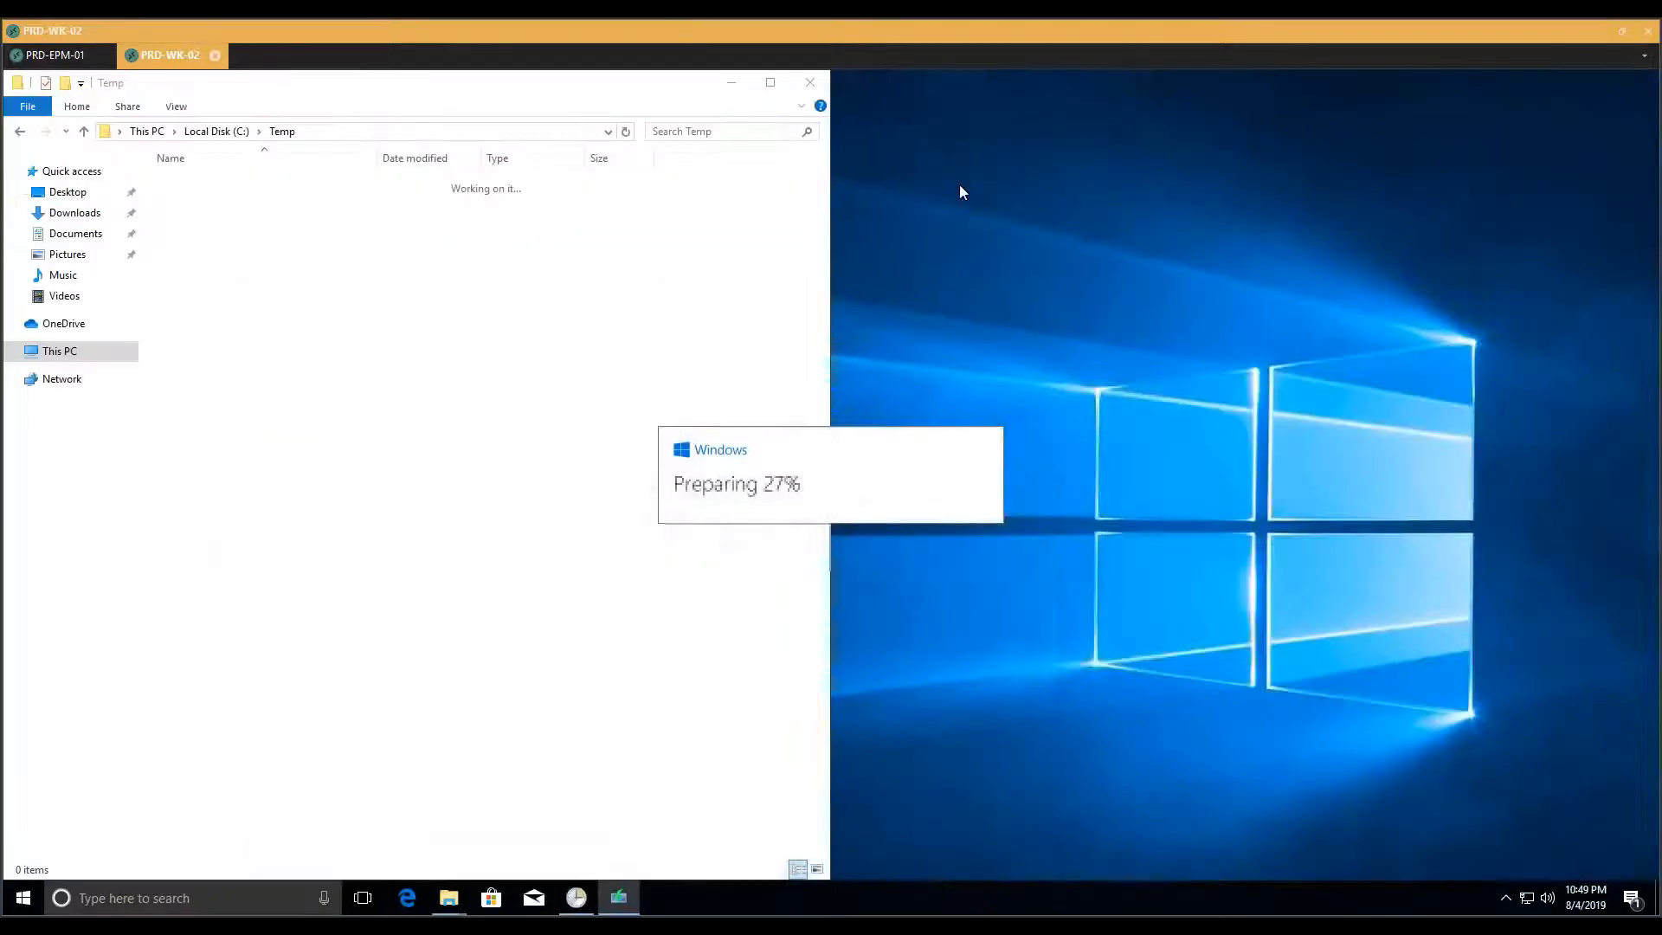
Check the contents of the Temp folder on the C: drive while Windows 10 Setup runs, and minimize the folder window
click(731, 82)
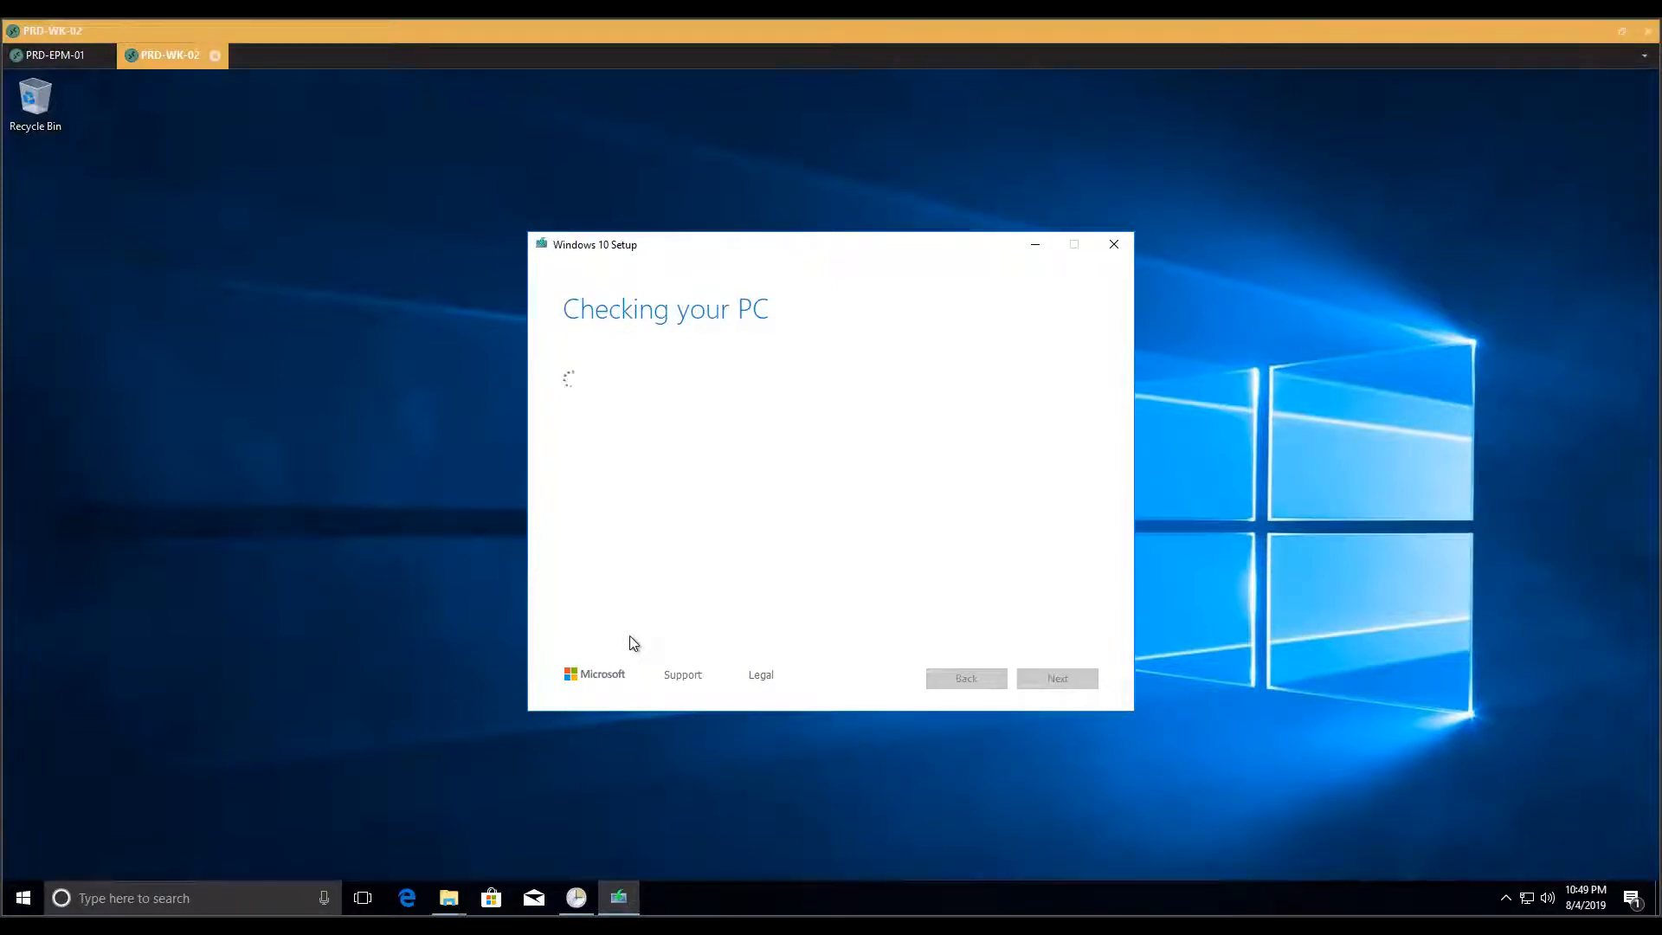
click(449, 900)
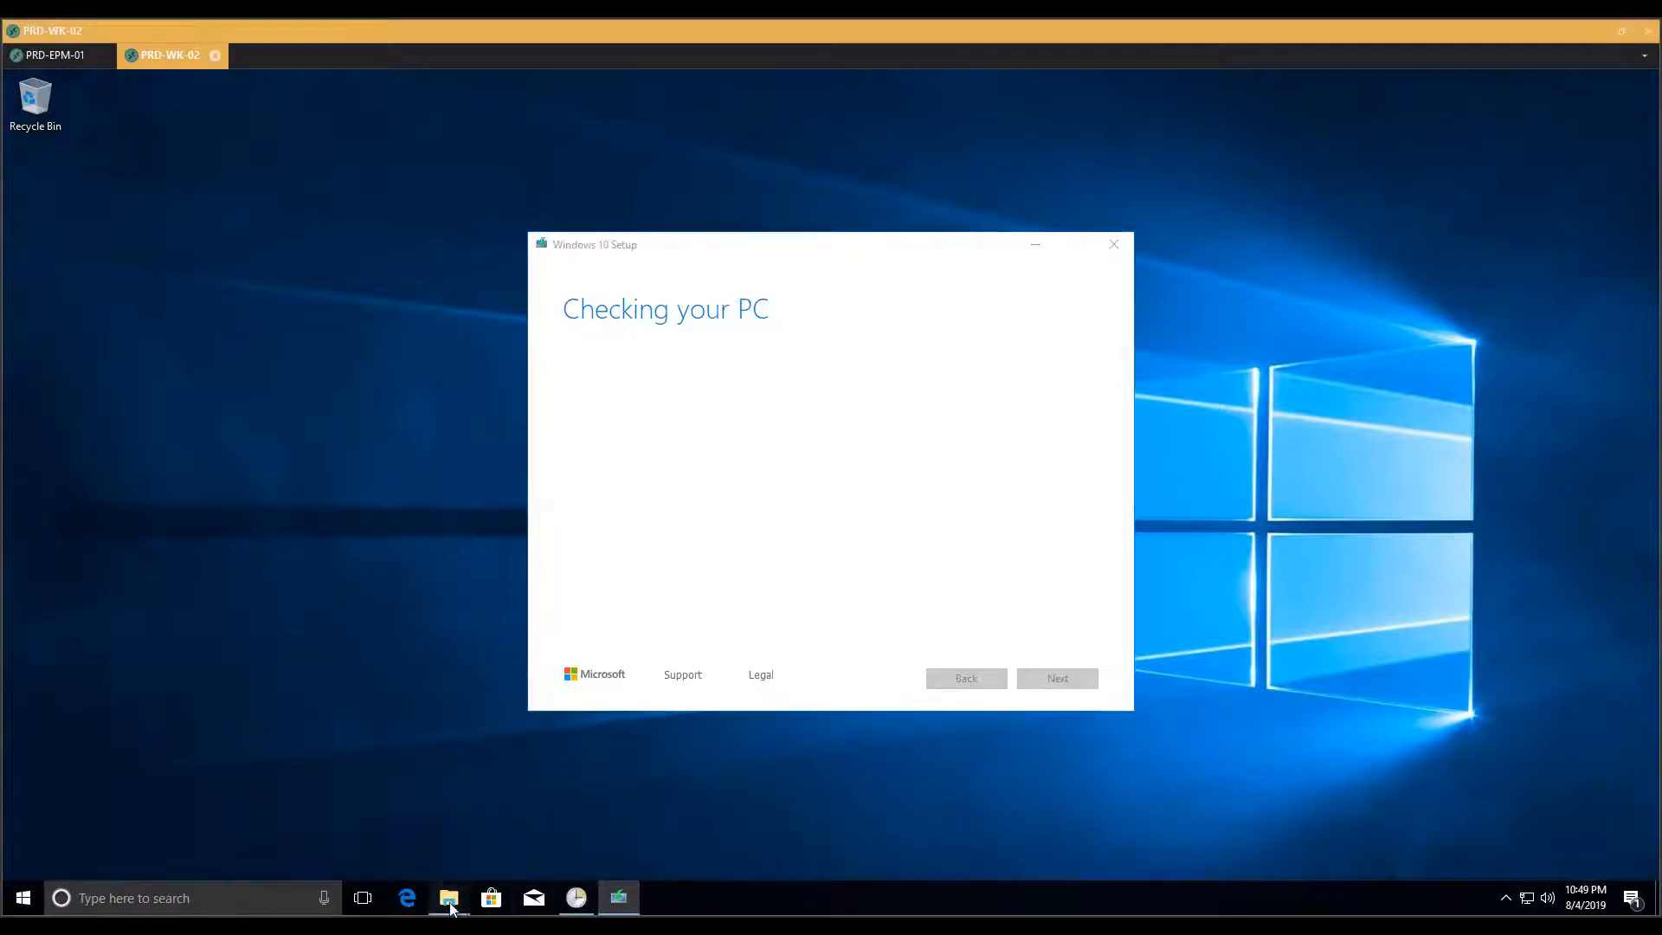
click(506, 818)
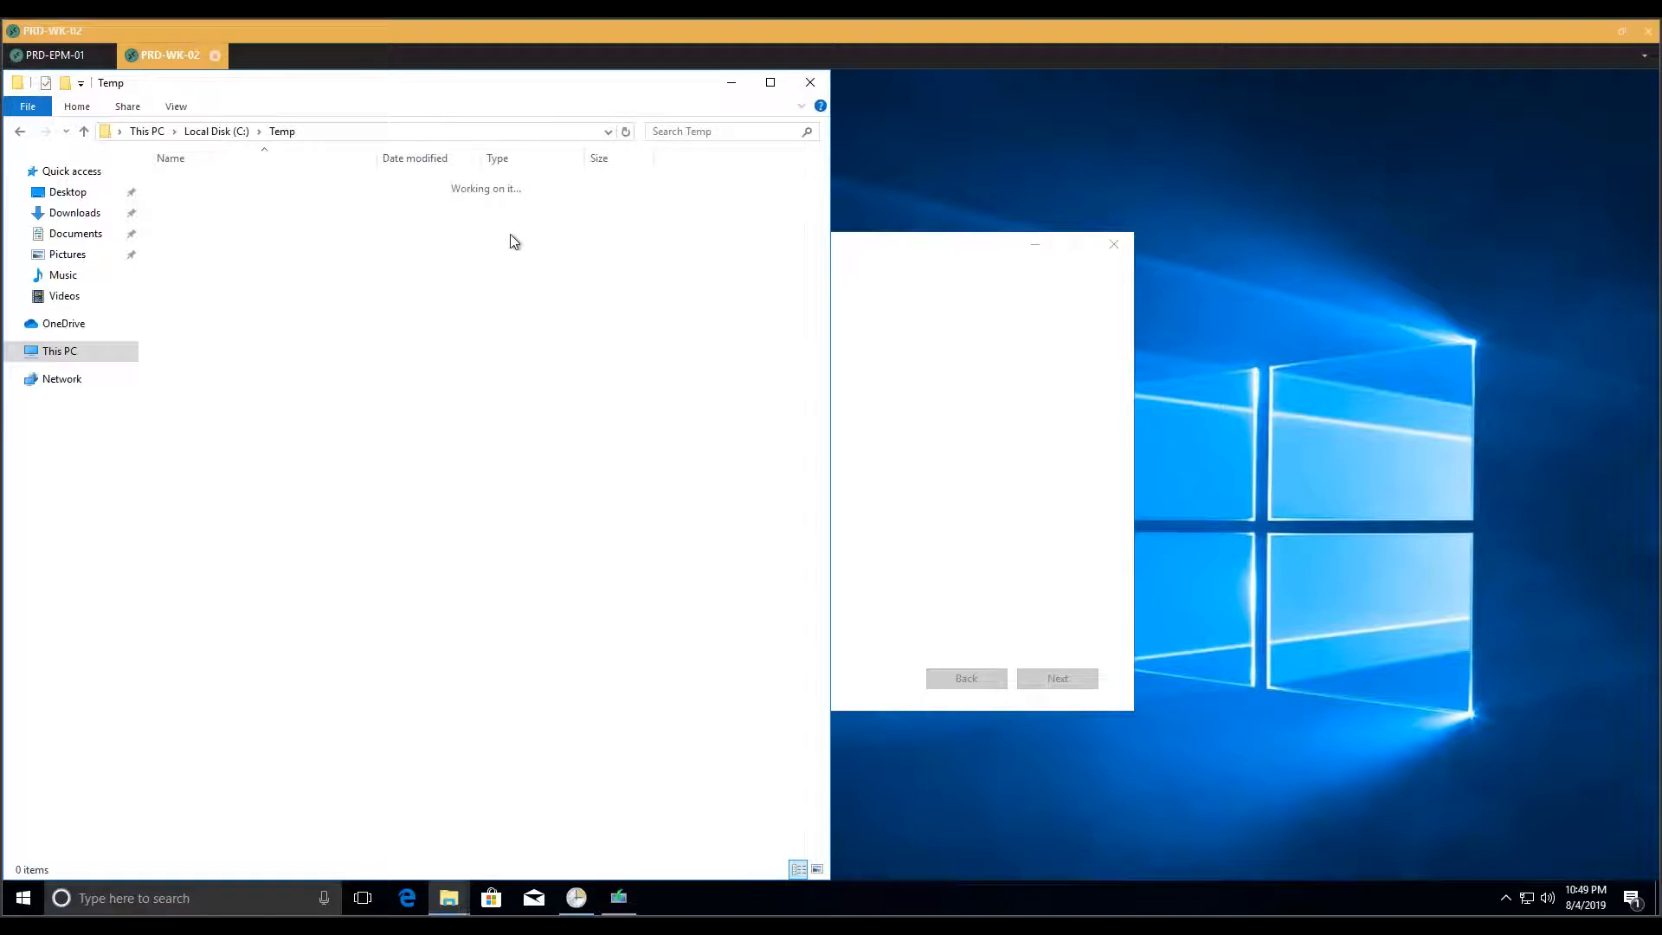
click(230, 132)
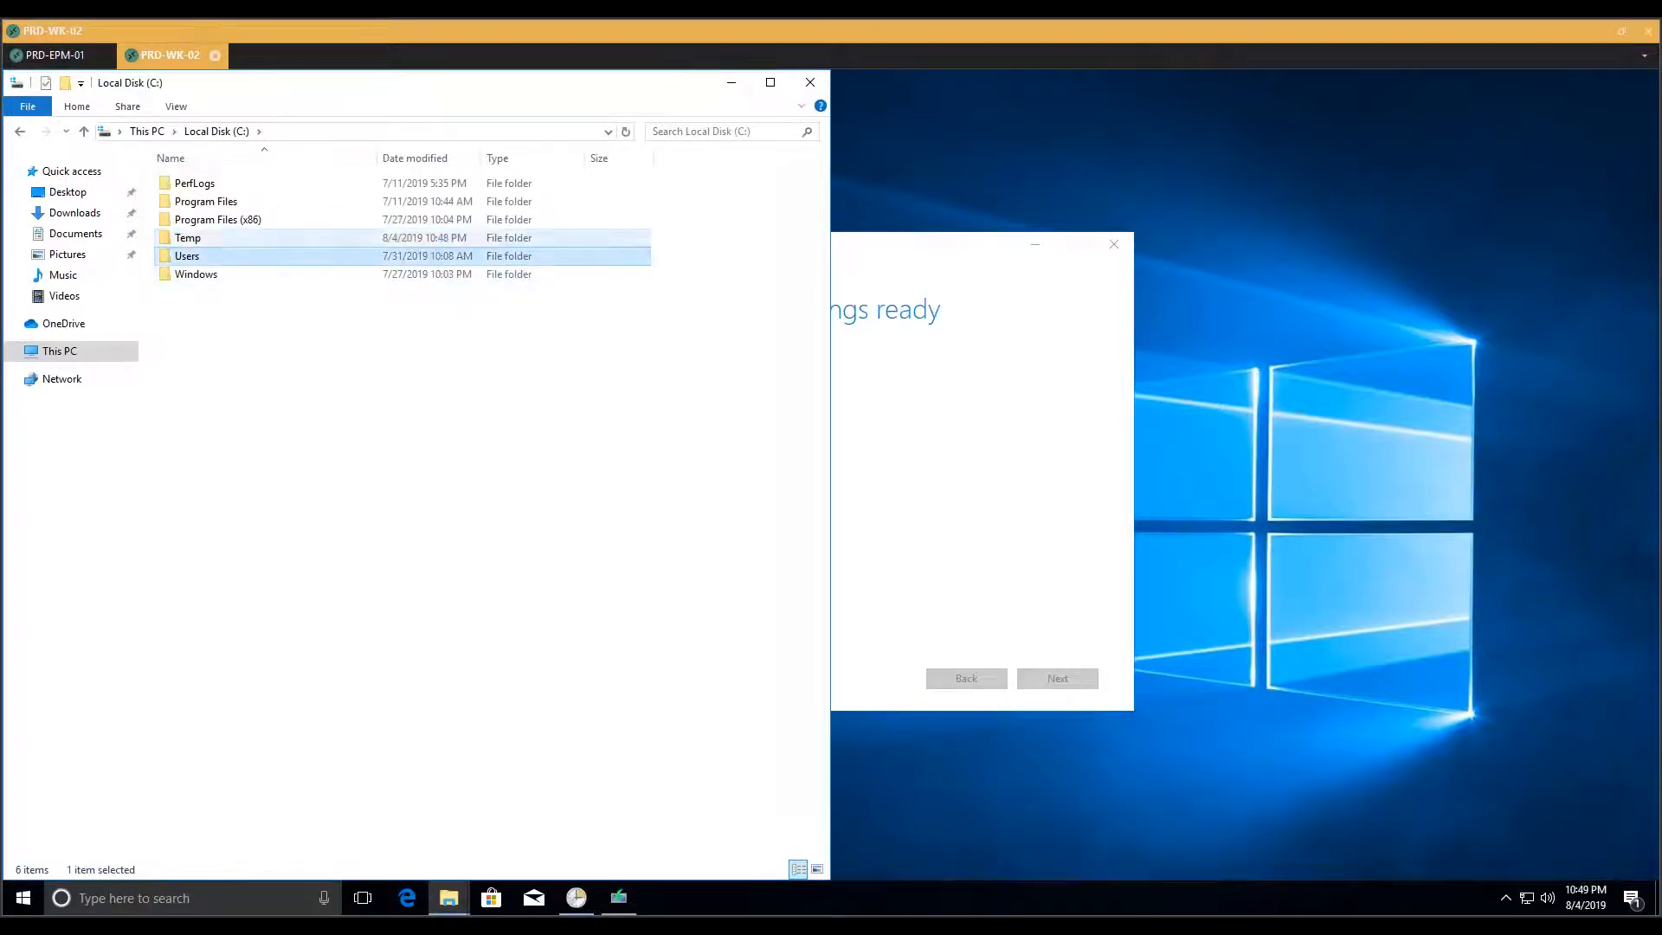
double_click(432, 243)
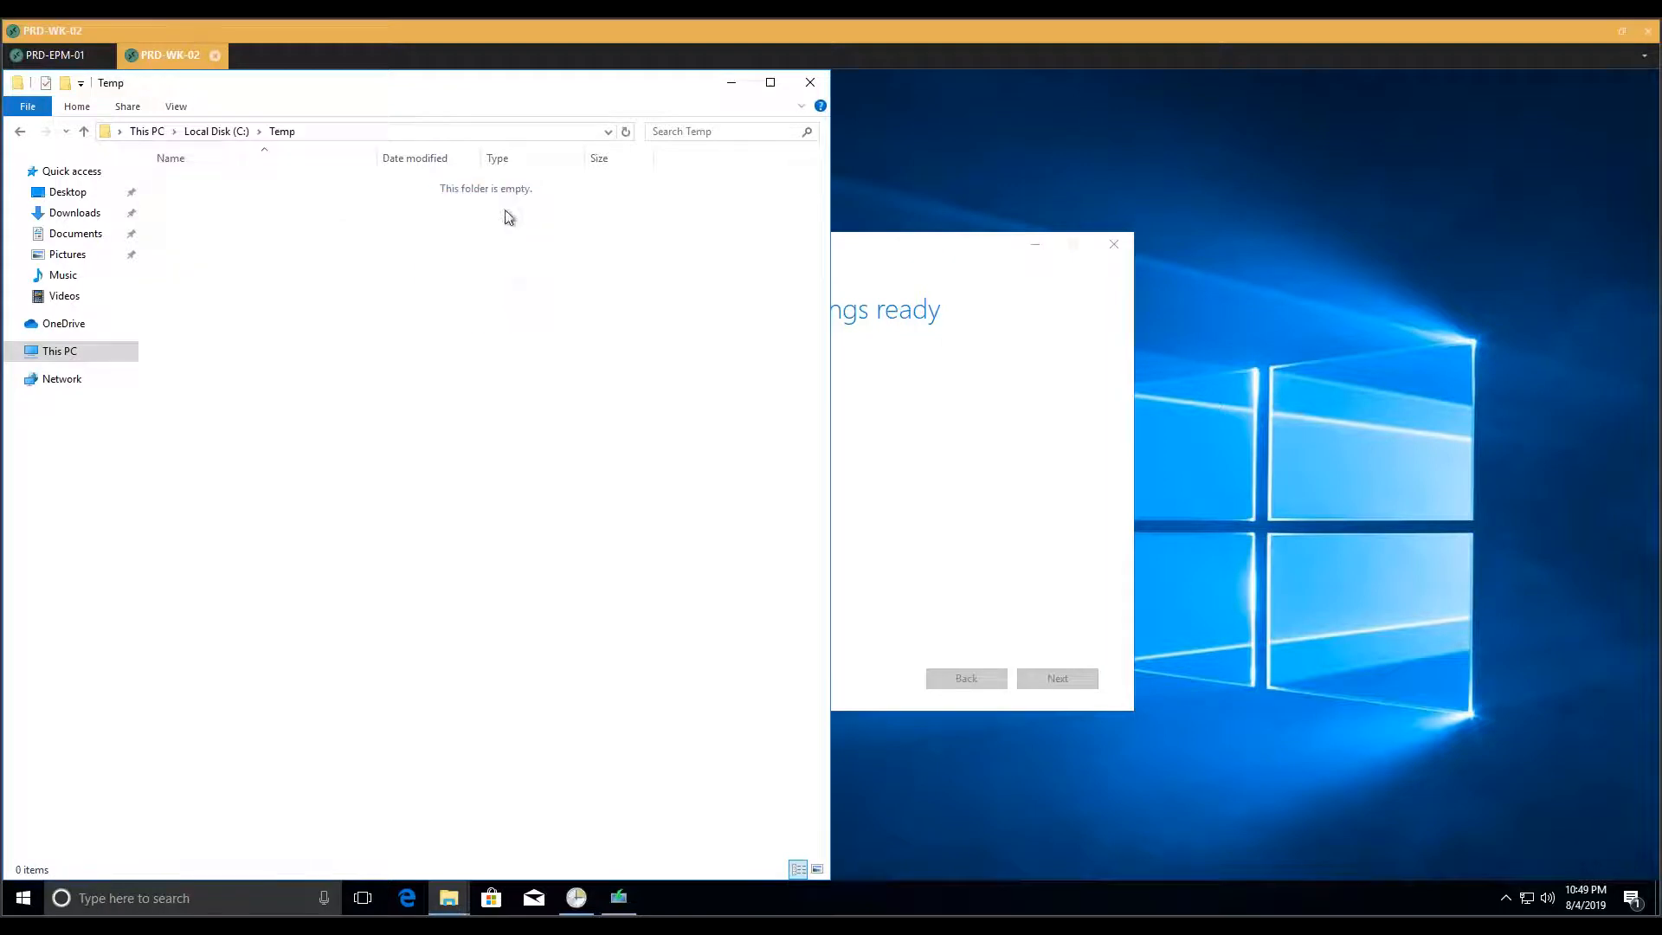
click(216, 131)
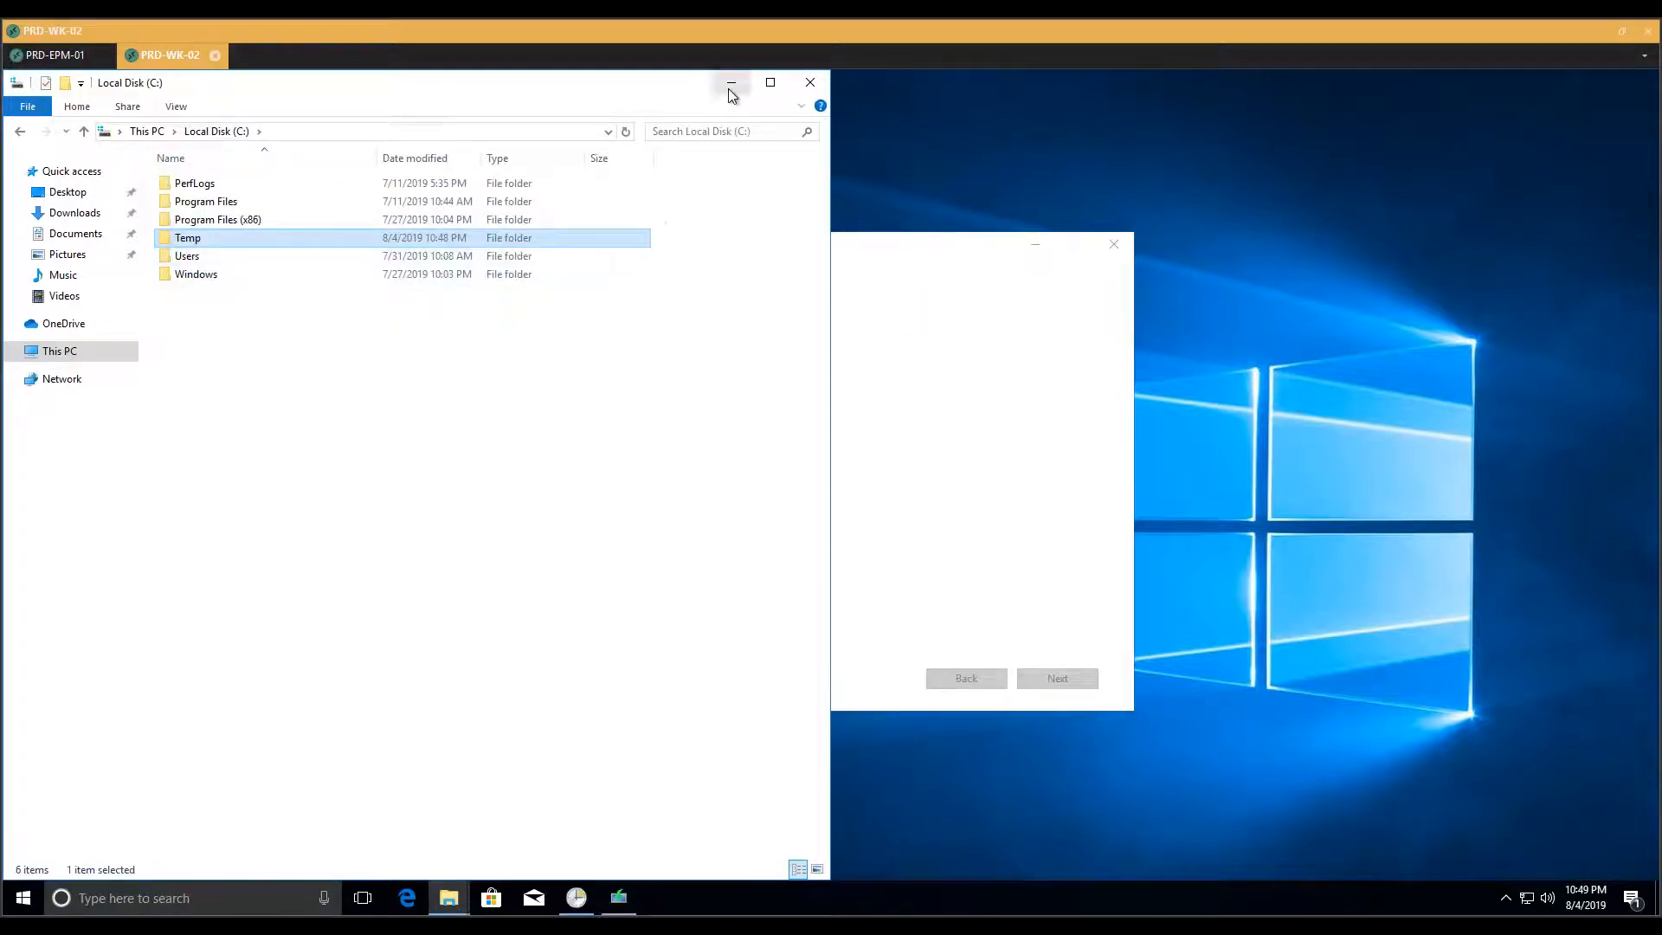
click(732, 82)
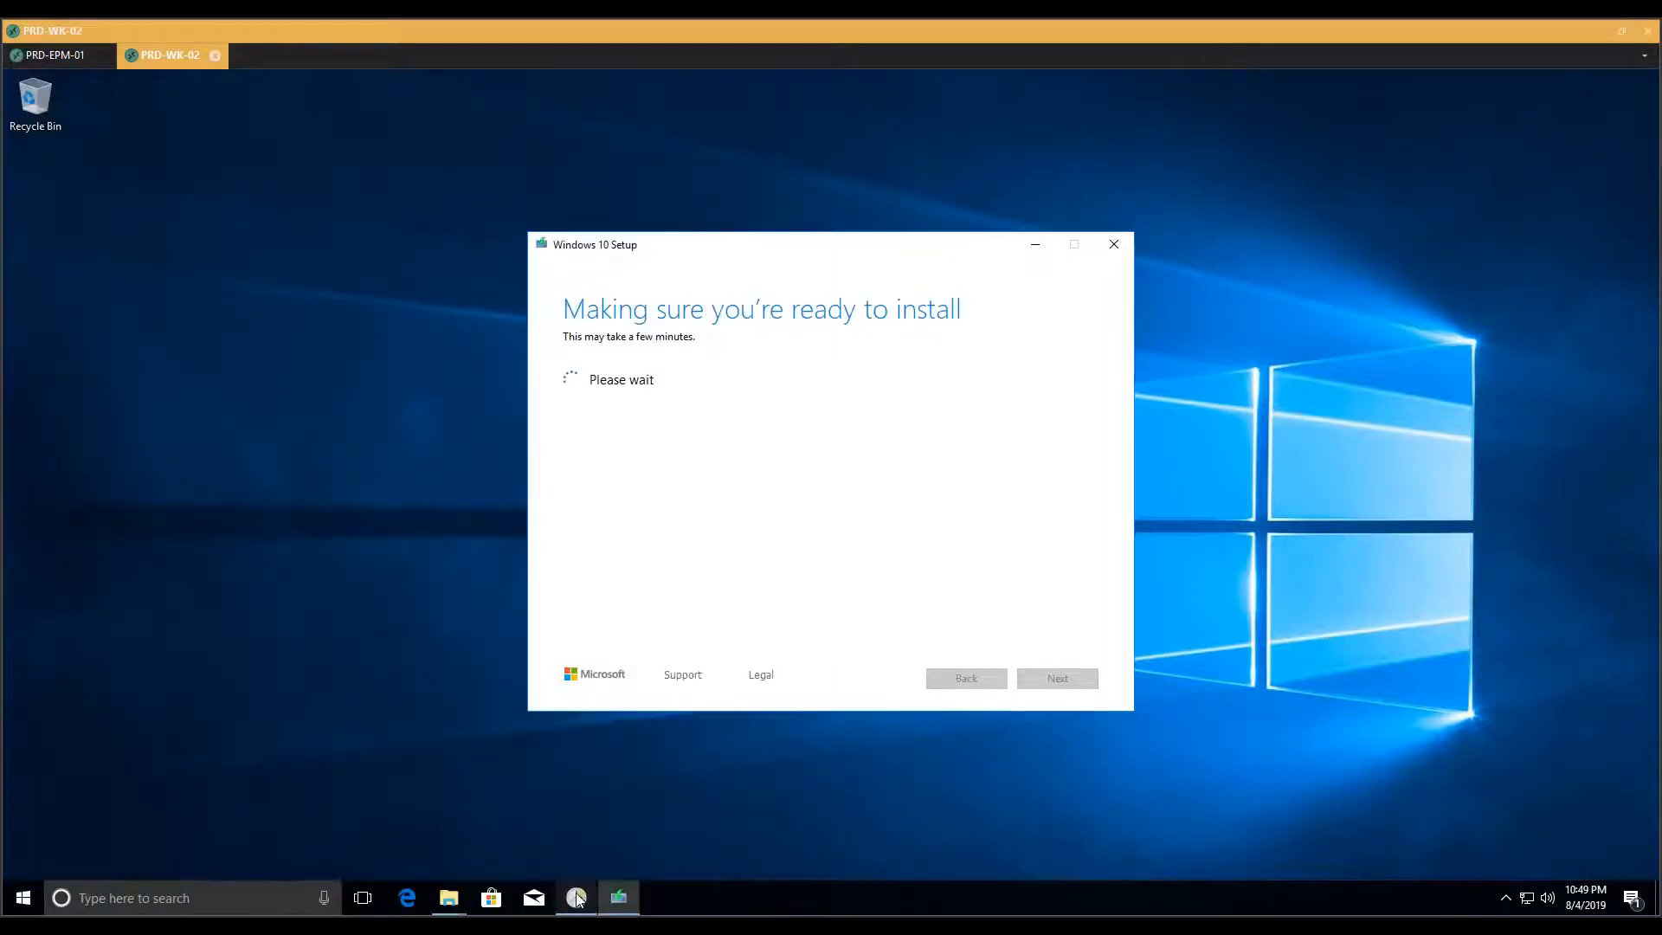
Refresh the Task Scheduler Library, check the Windows Upgrade task's run status, and minimize Task Scheduler
click(577, 897)
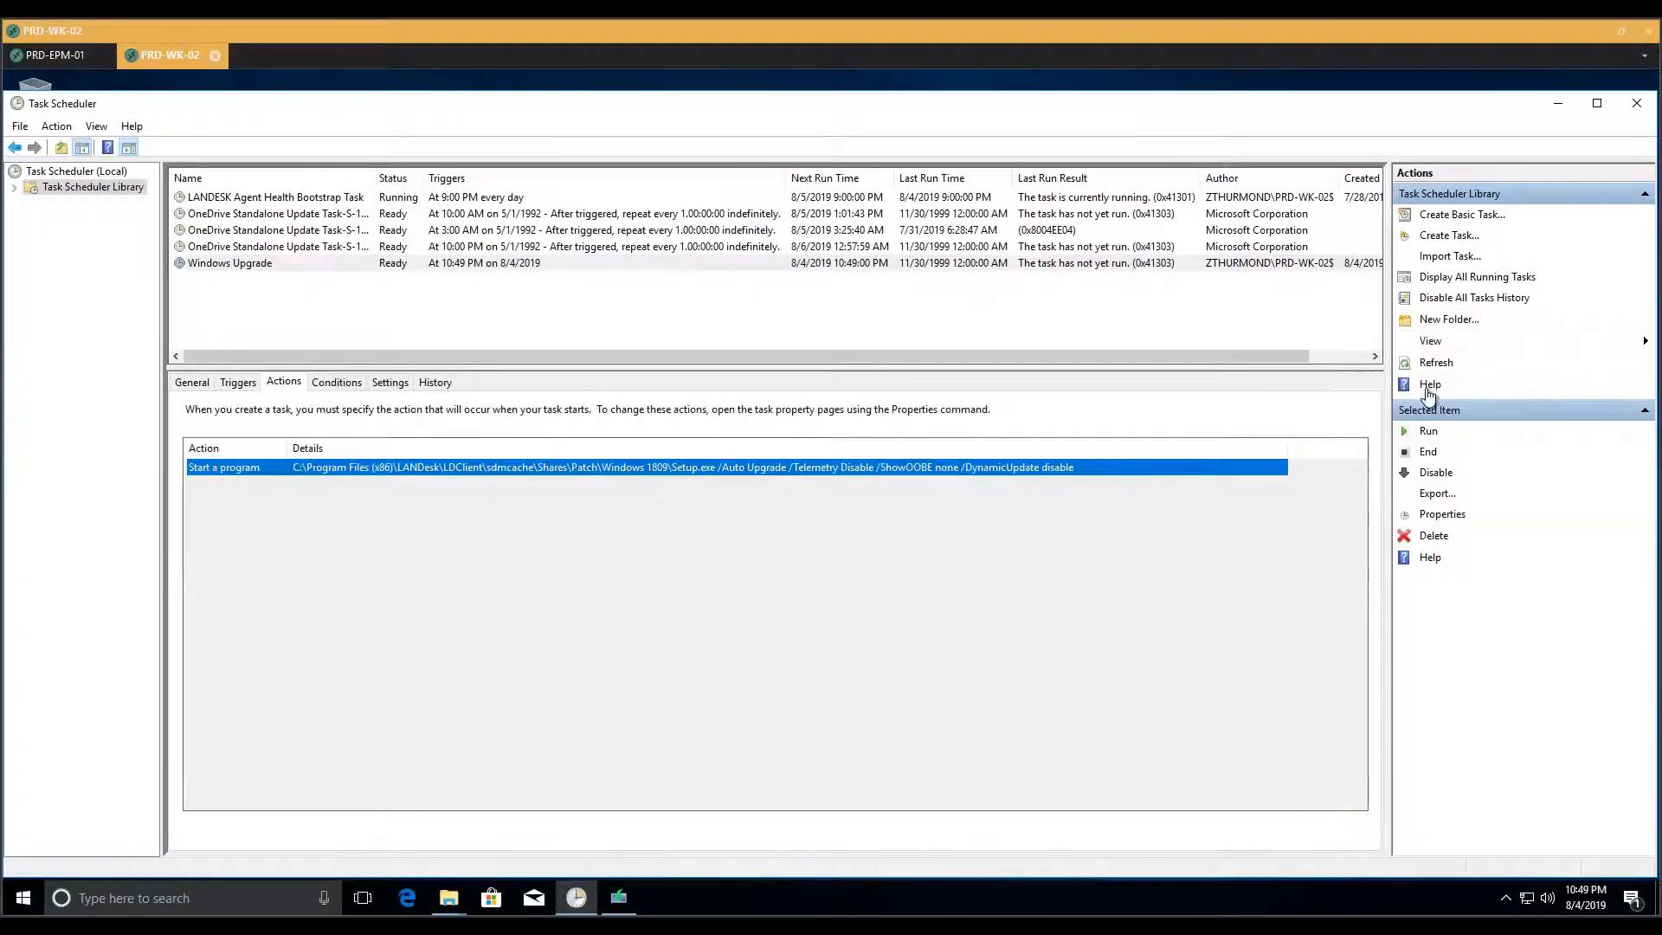
click(1434, 364)
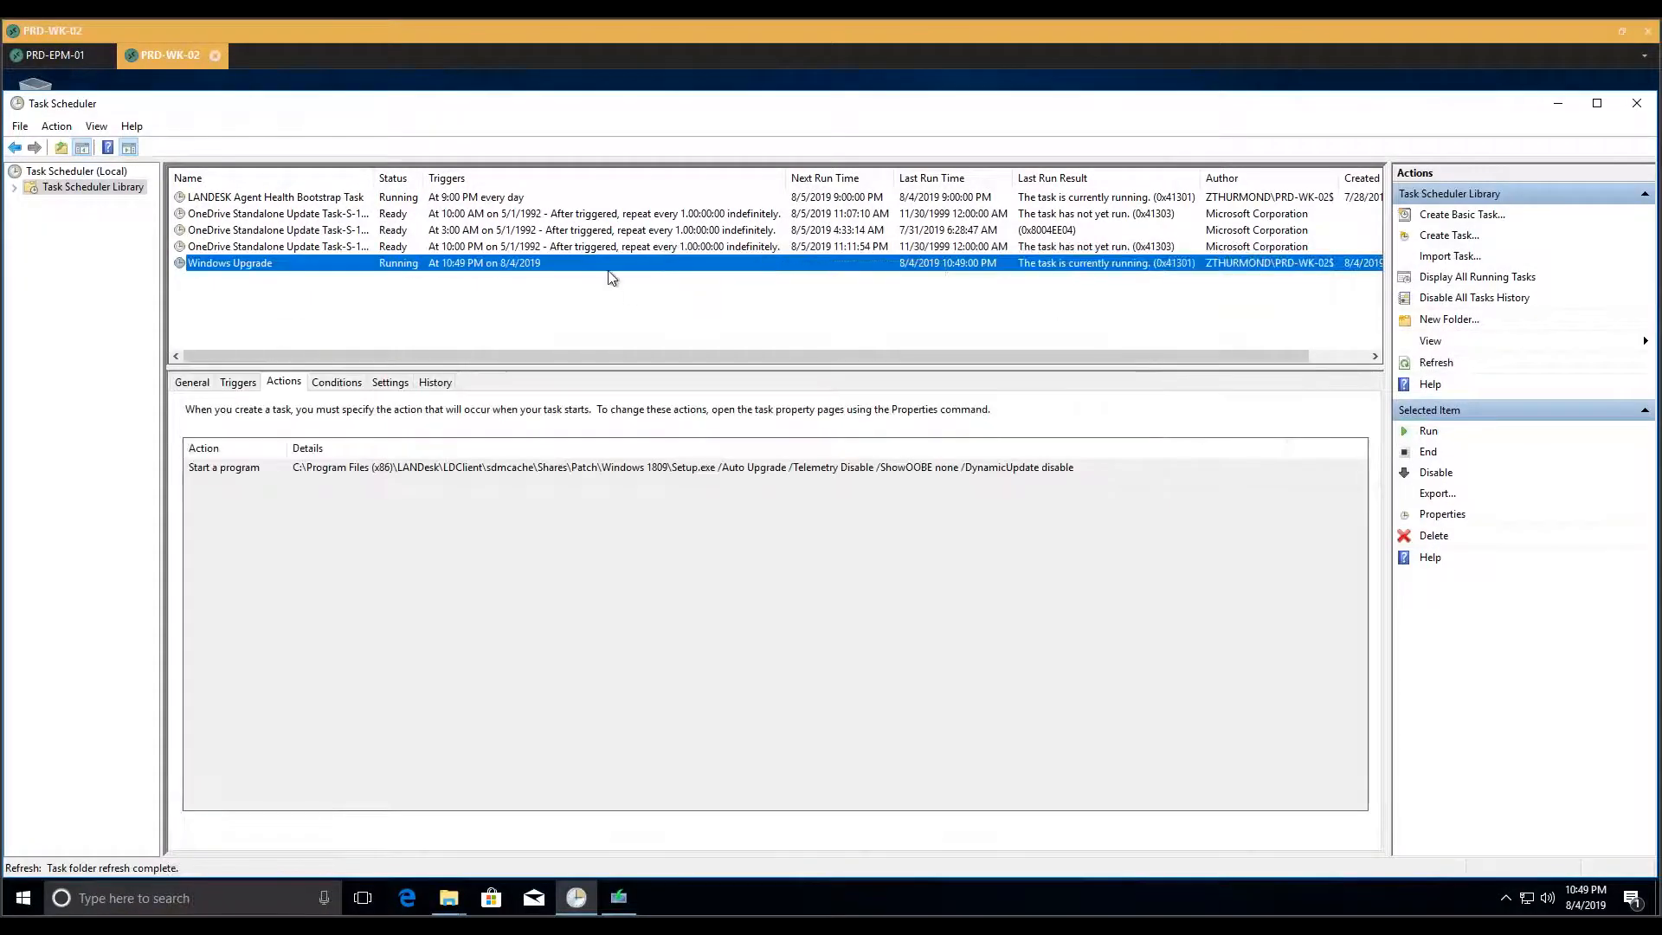
click(564, 325)
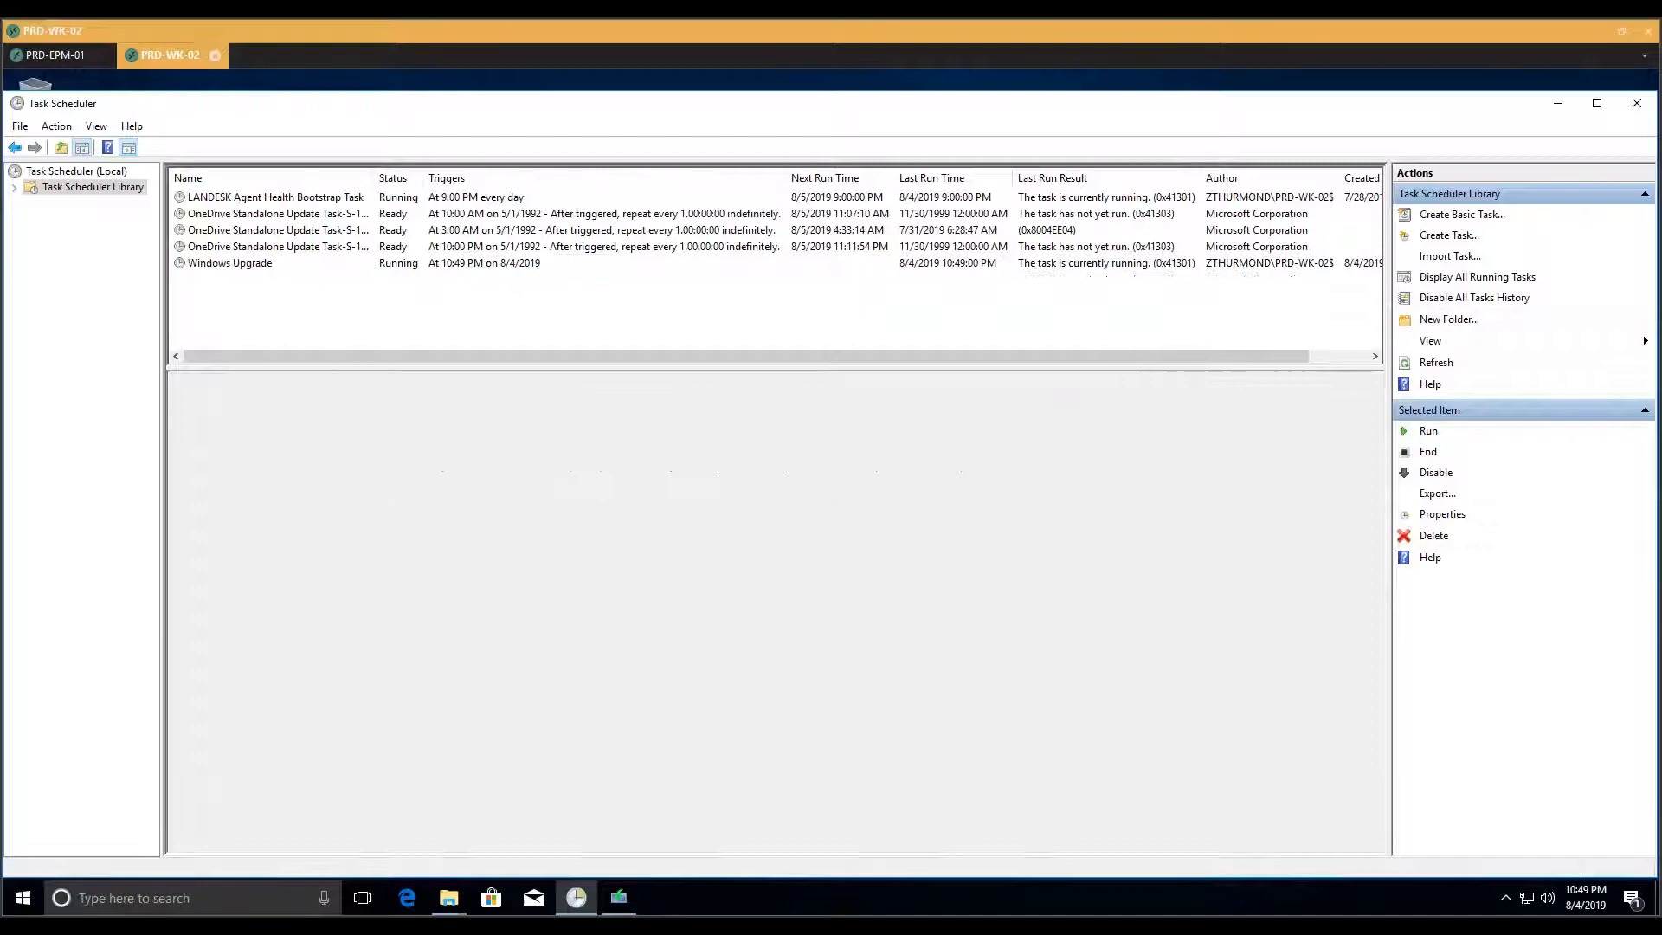
click(554, 261)
click(1558, 103)
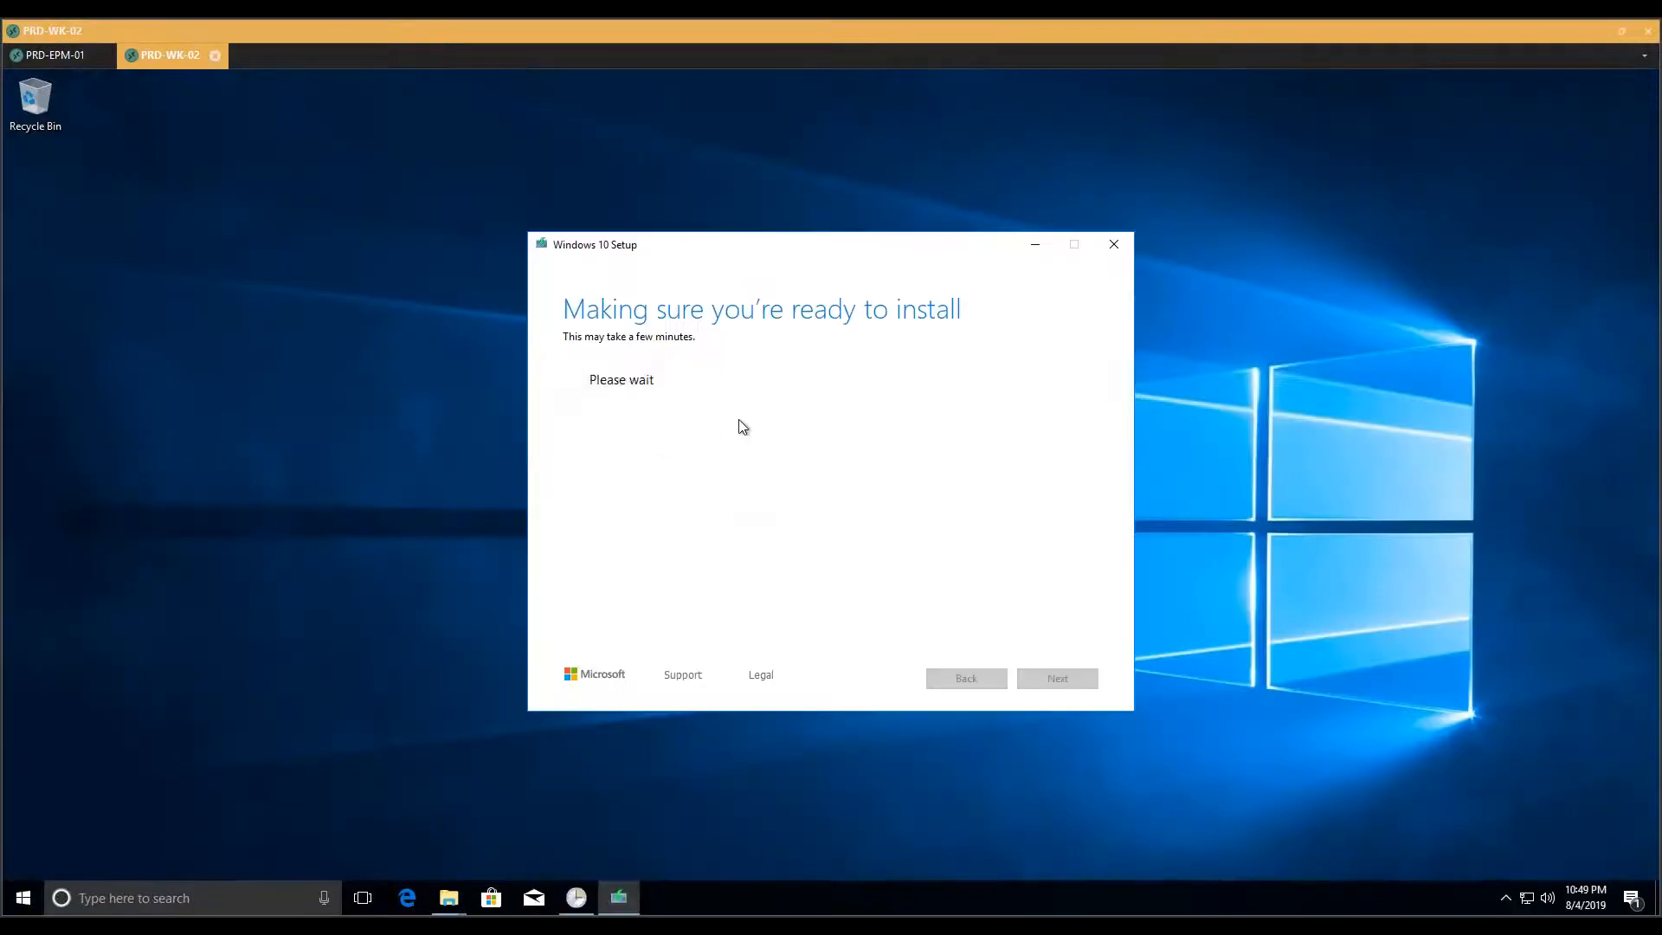